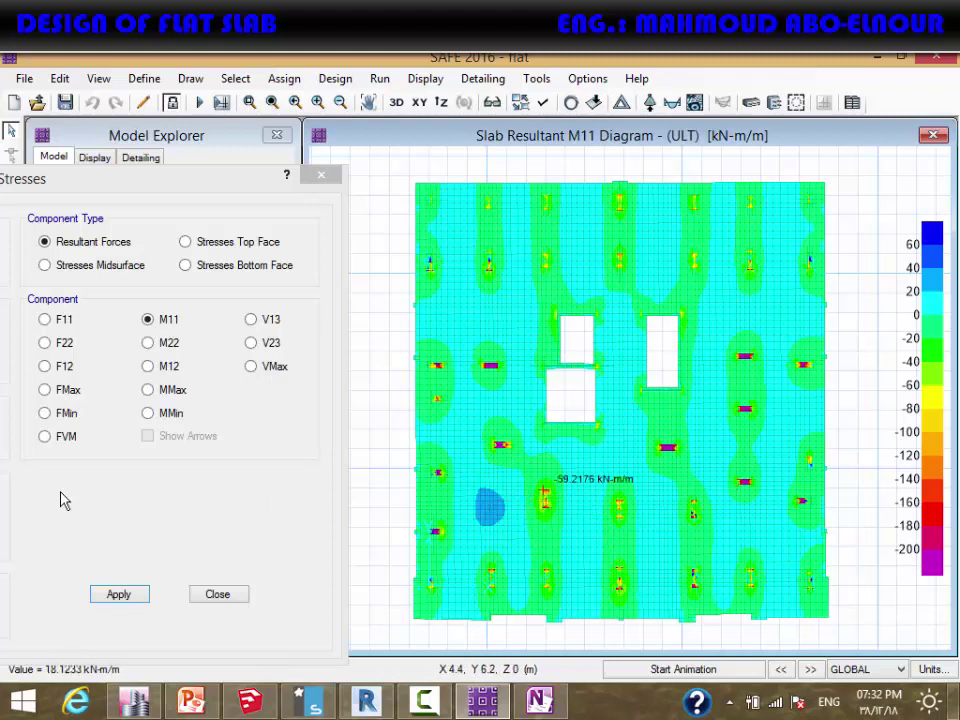
Switch to OneNote and handwrite the steel area formula As = M×10^6 / (J d Fy) below the moment sketch
{"action": "left_click", "coordinate": [537, 702]}
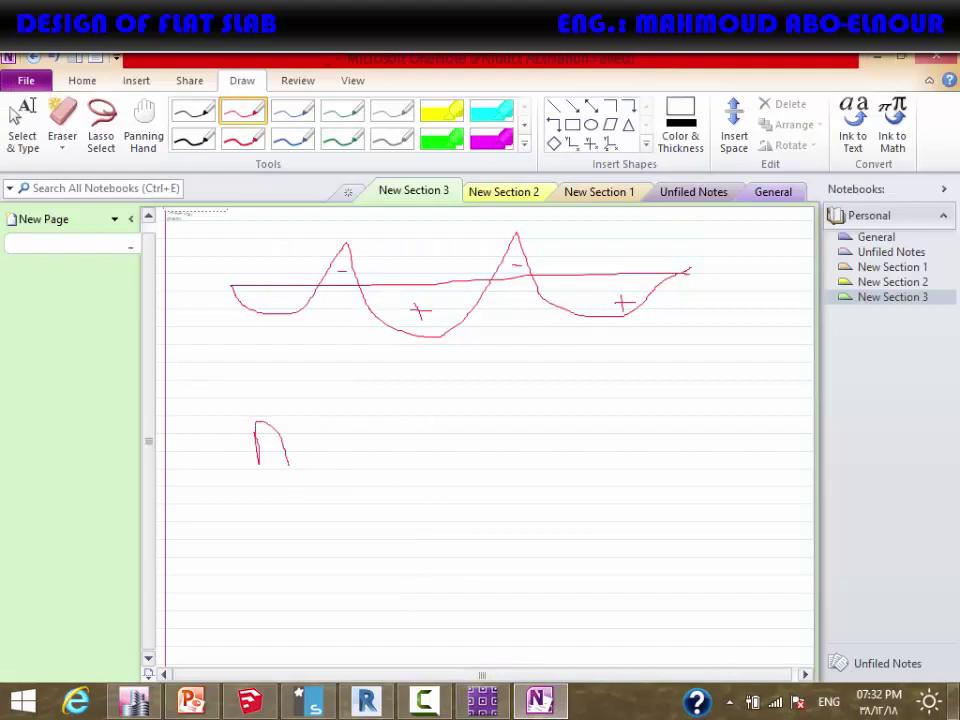
{"action": "left_click_drag", "start_coordinate": [302, 454], "coordinate": [592, 449]}
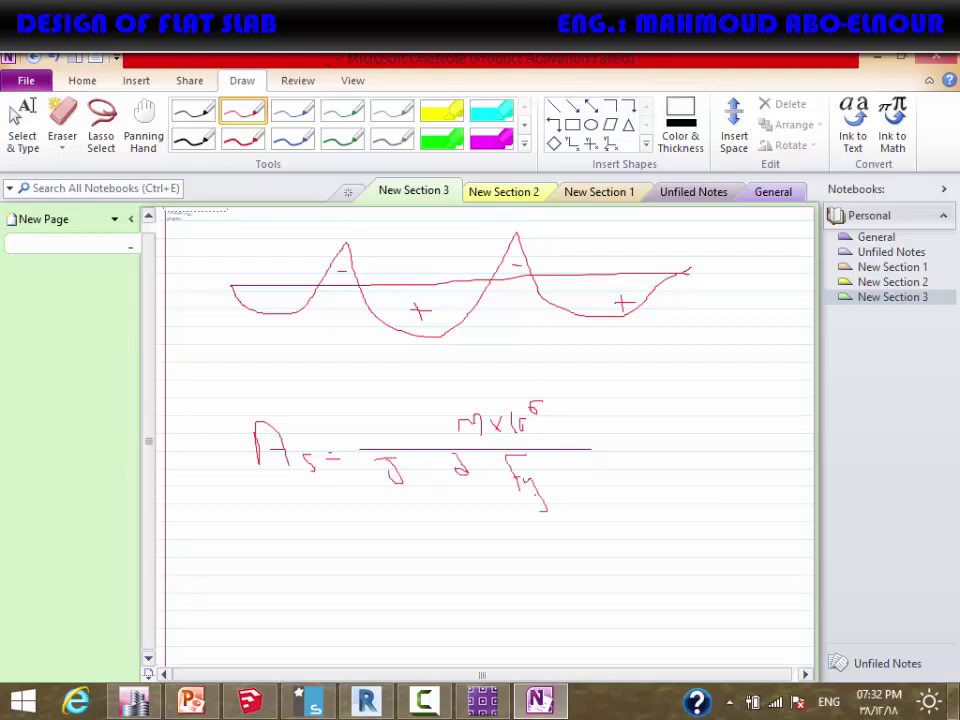
Revisit the M11 diagram in SAFE, and back in OneNote circle and underline As and draw an arrow from it to M
{"action": "left_click", "coordinate": [482, 700]}
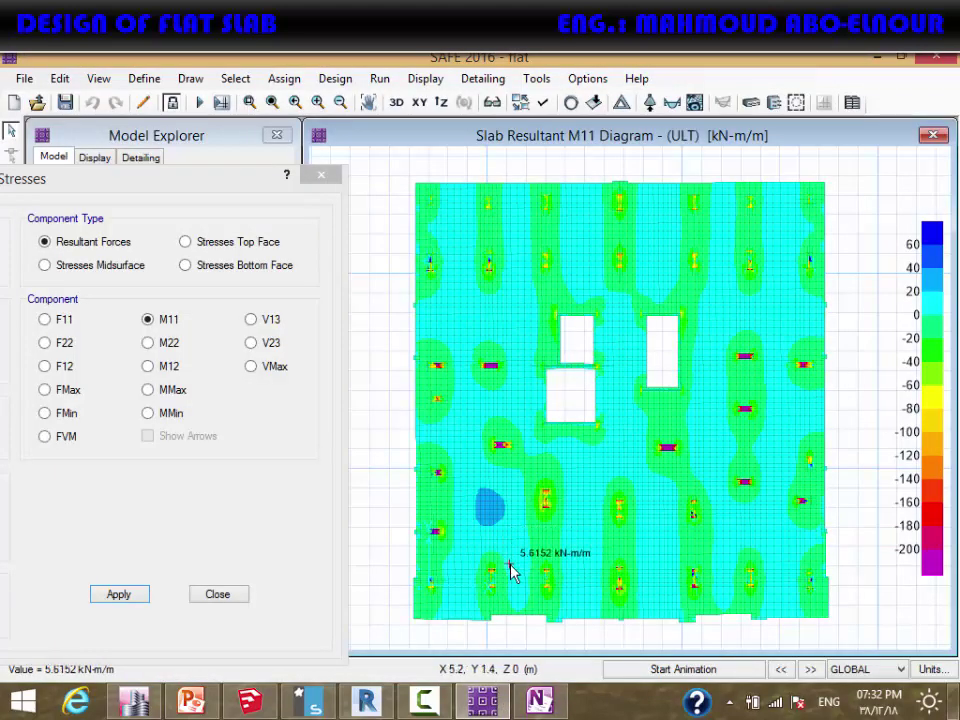
{"action": "left_click", "coordinate": [537, 700]}
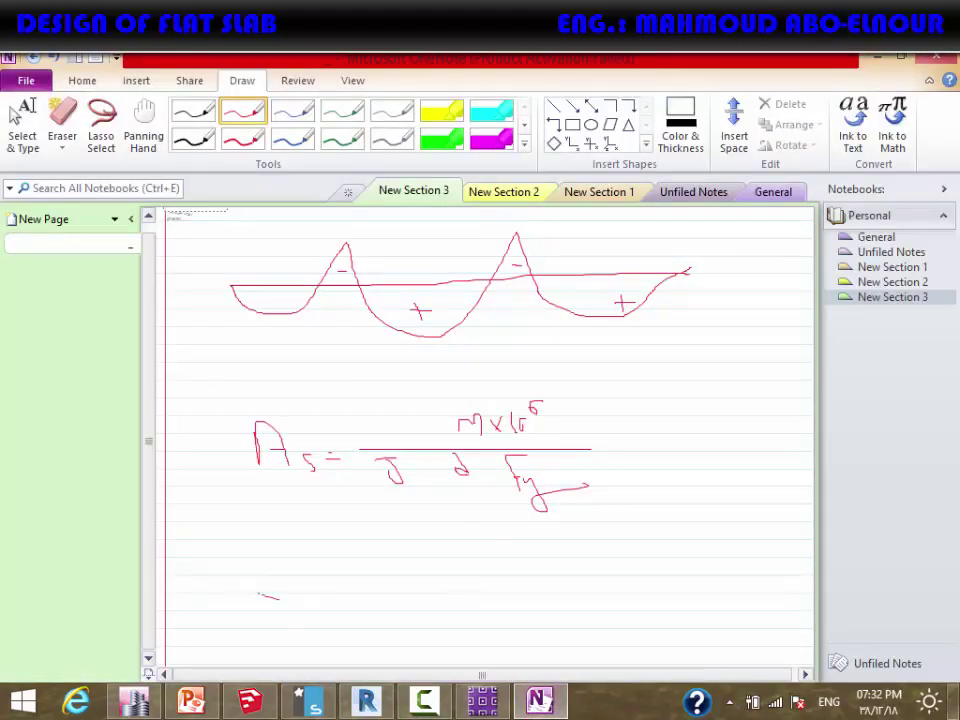
{"action": "left_click_drag", "start_coordinate": [234, 481], "coordinate": [302, 482]}
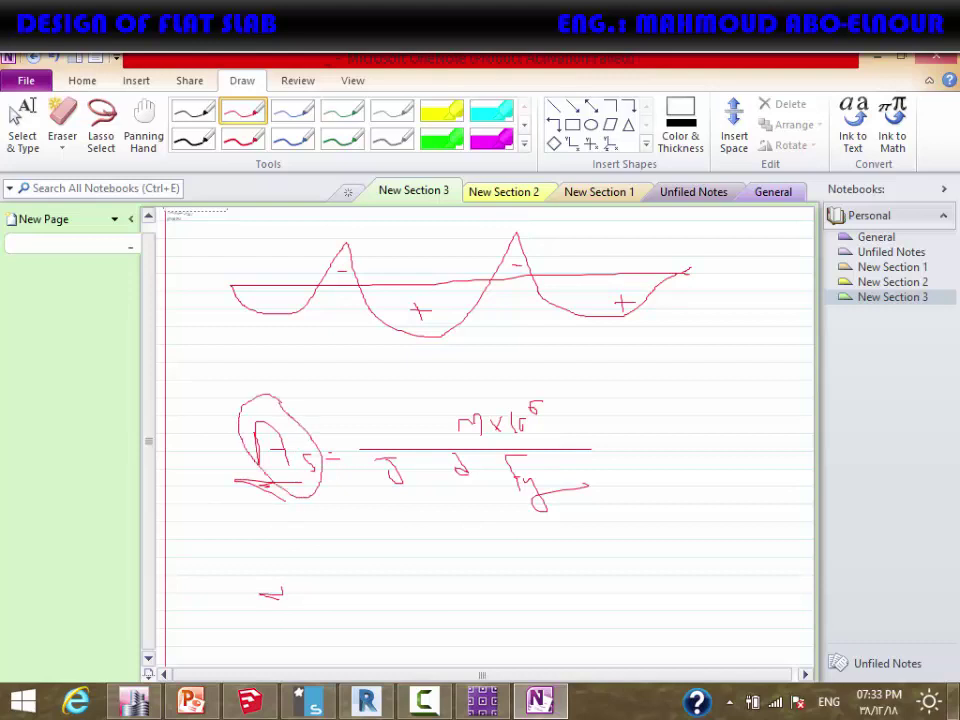
{"action": "left_click_drag", "start_coordinate": [283, 400], "coordinate": [391, 380]}
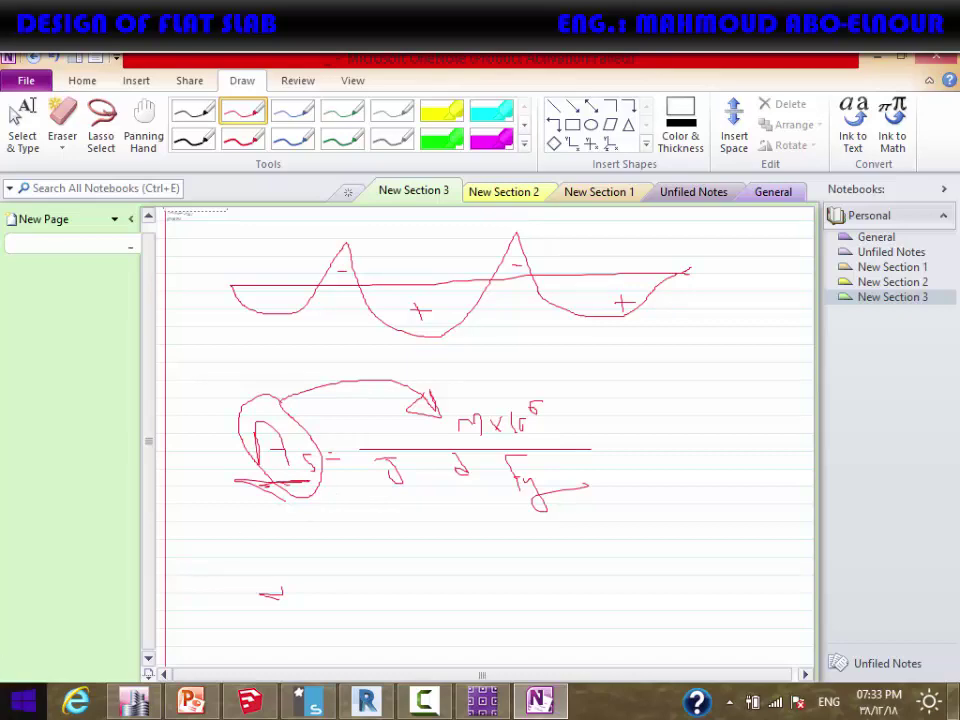
Launch Excel with a blank workbook, dismiss the activation wizard and bring the empty sheet to the front
{"action": "key", "text": "super"}
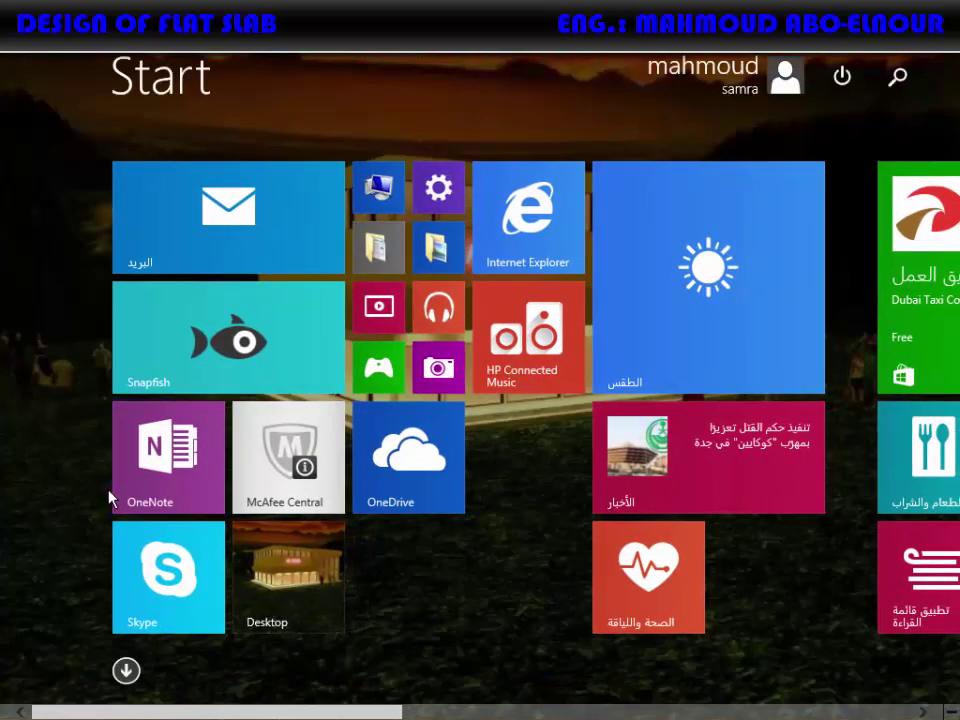
{"action": "type", "text": "e"}
{"action": "left_click", "coordinate": [126, 669]}
{"action": "left_click", "coordinate": [126, 670]}
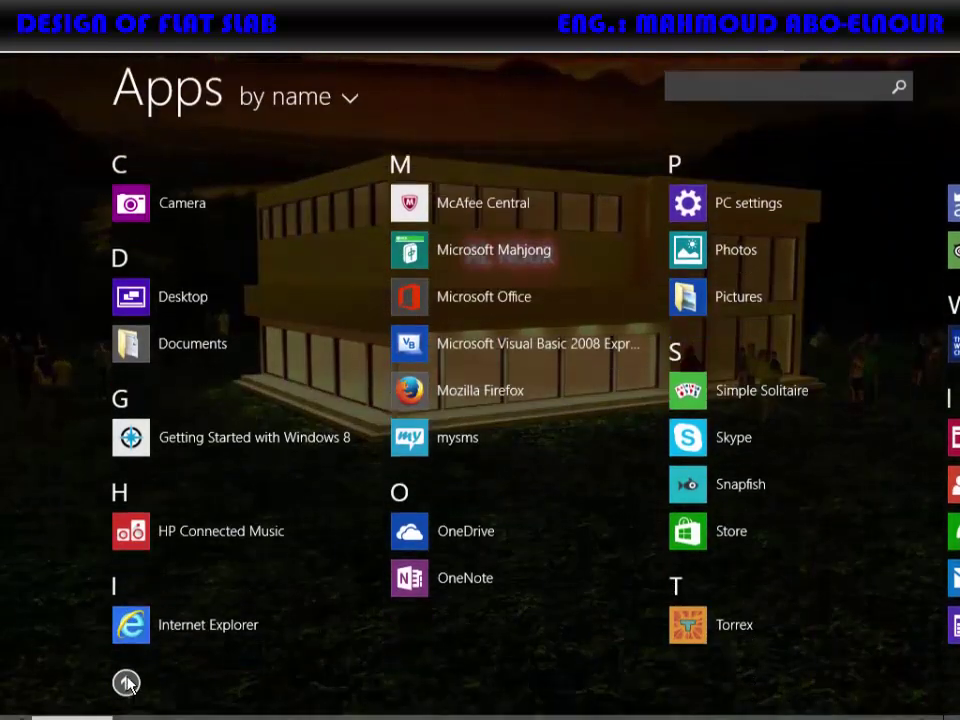
{"action": "type", "text": "e"}
{"action": "left_click", "coordinate": [138, 338]}
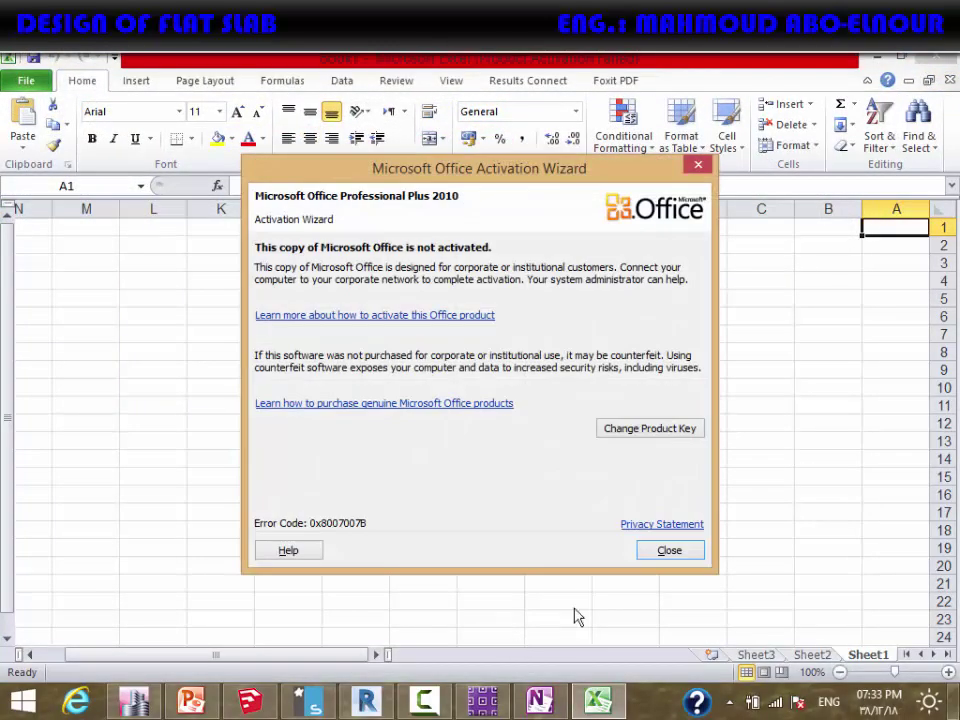
{"action": "left_click", "coordinate": [669, 550]}
{"action": "key", "text": "alt+Tab"}
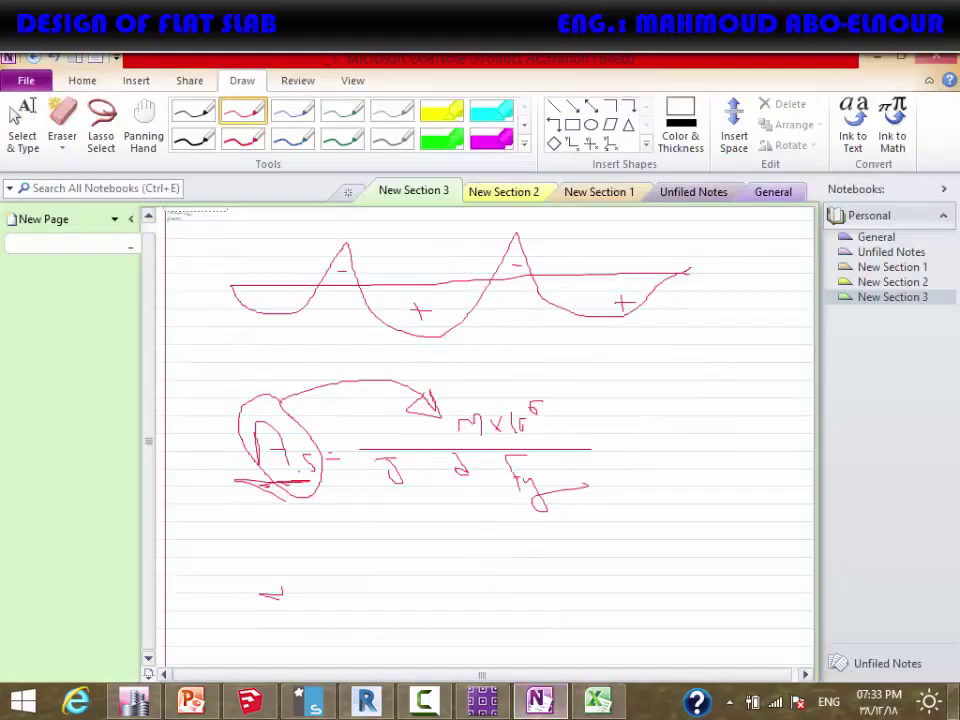
{"action": "left_click", "coordinate": [603, 699]}
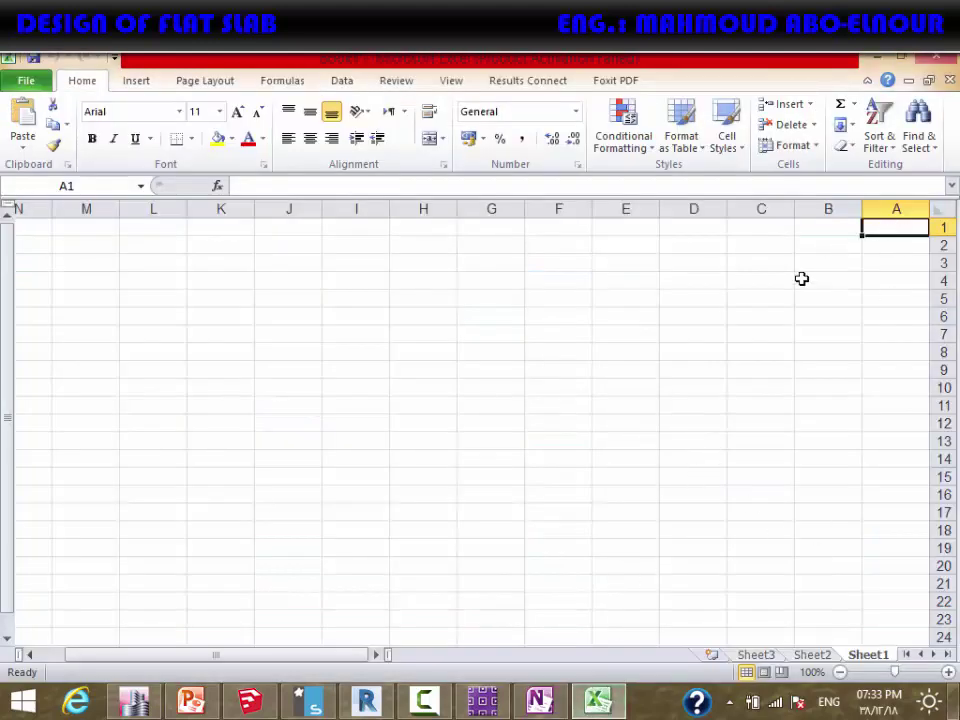
Enter the Arabic column headers عدد الاسياخ in A1, القطر in B1 and المساحه in C1
{"action": "type", "text": "u"}
{"action": "key", "text": "BackSpace"}
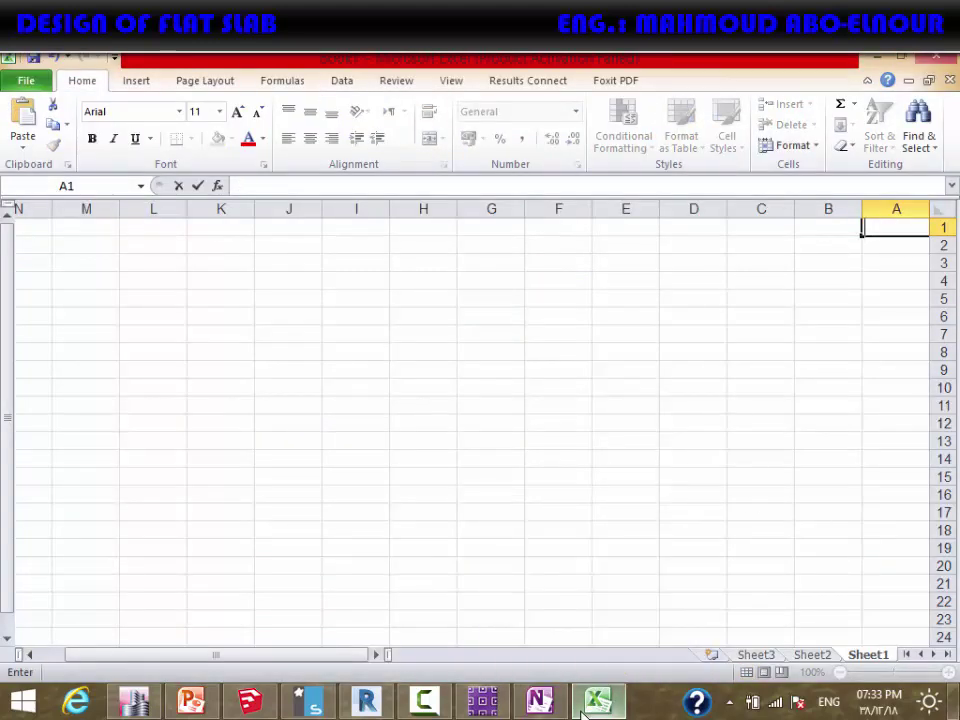
{"action": "type", "text": "عدد الاسيا"}
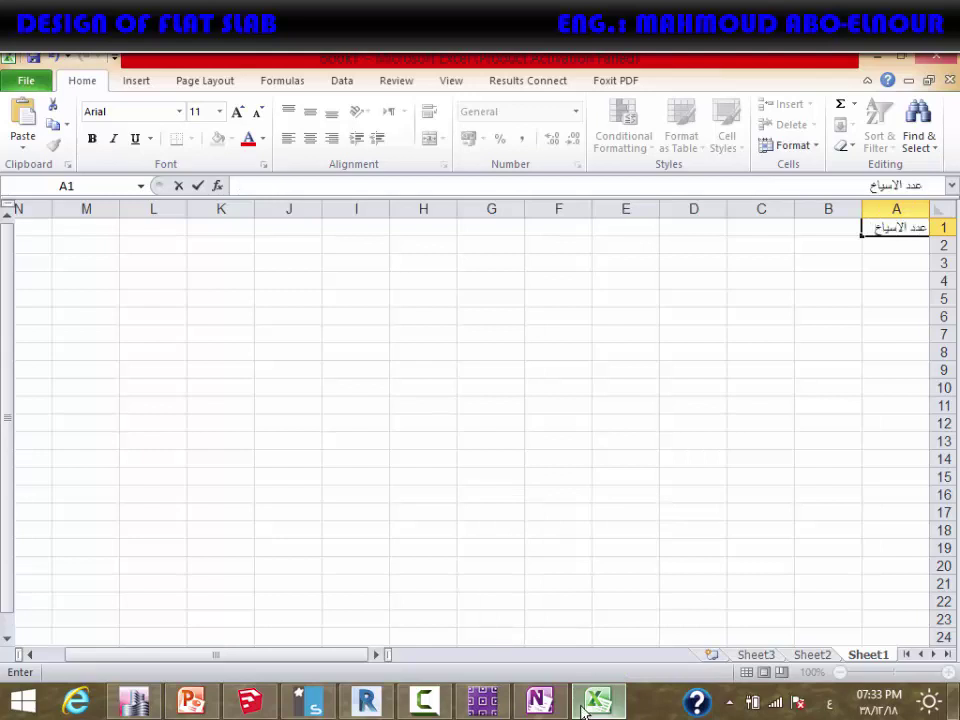
{"action": "type", "text": "خ"}
{"action": "left_click", "coordinate": [829, 229]}
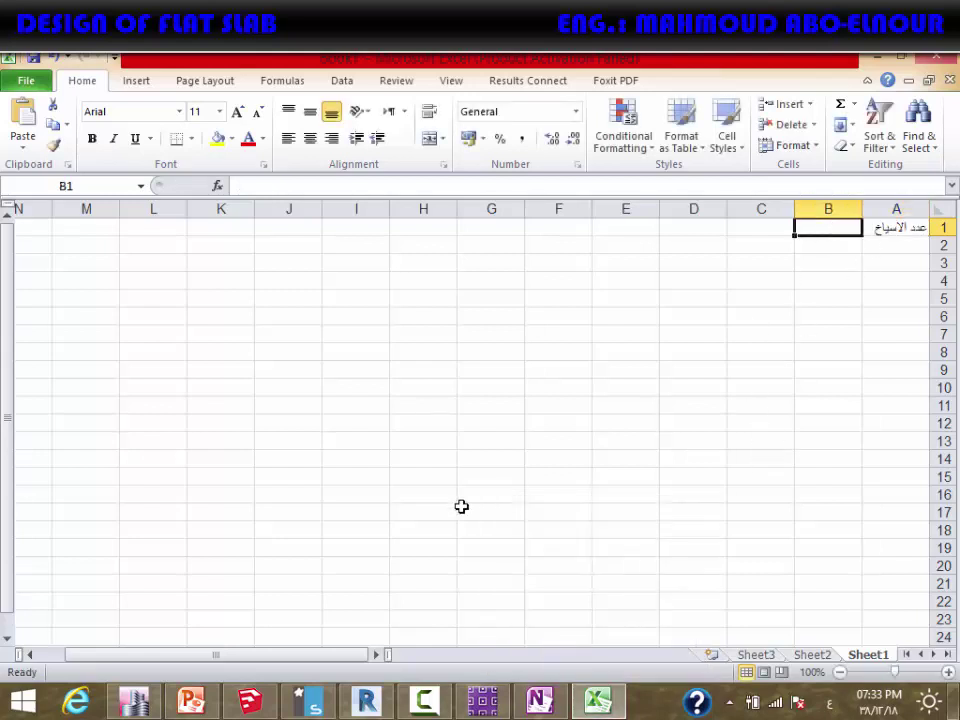
{"action": "type", "text": "القطر"}
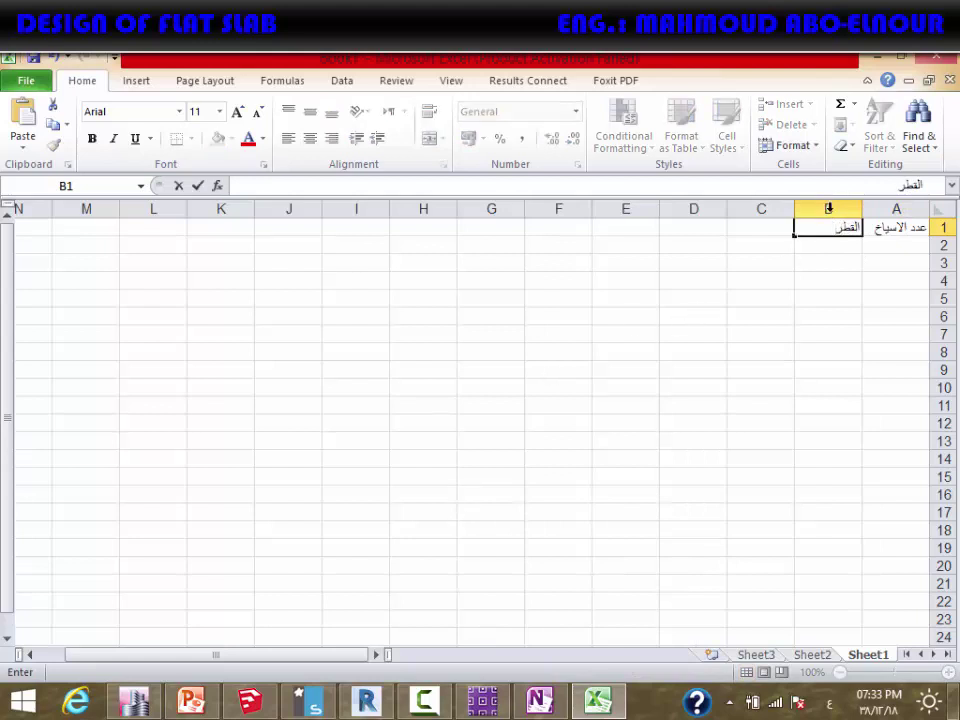
{"action": "left_click", "coordinate": [752, 226]}
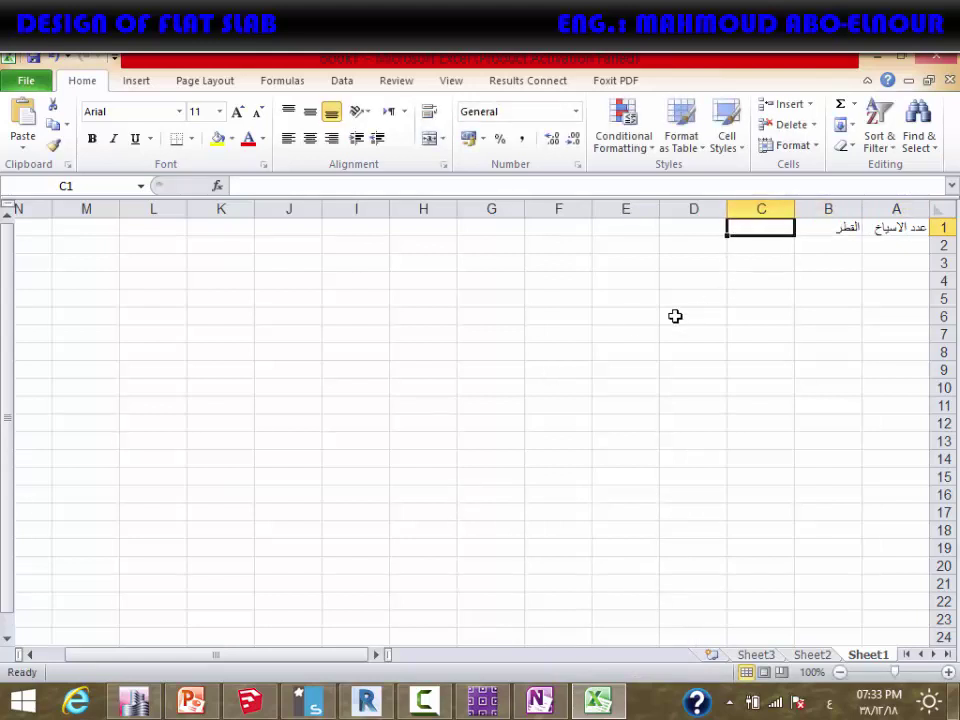
{"action": "type", "text": "المسا"}
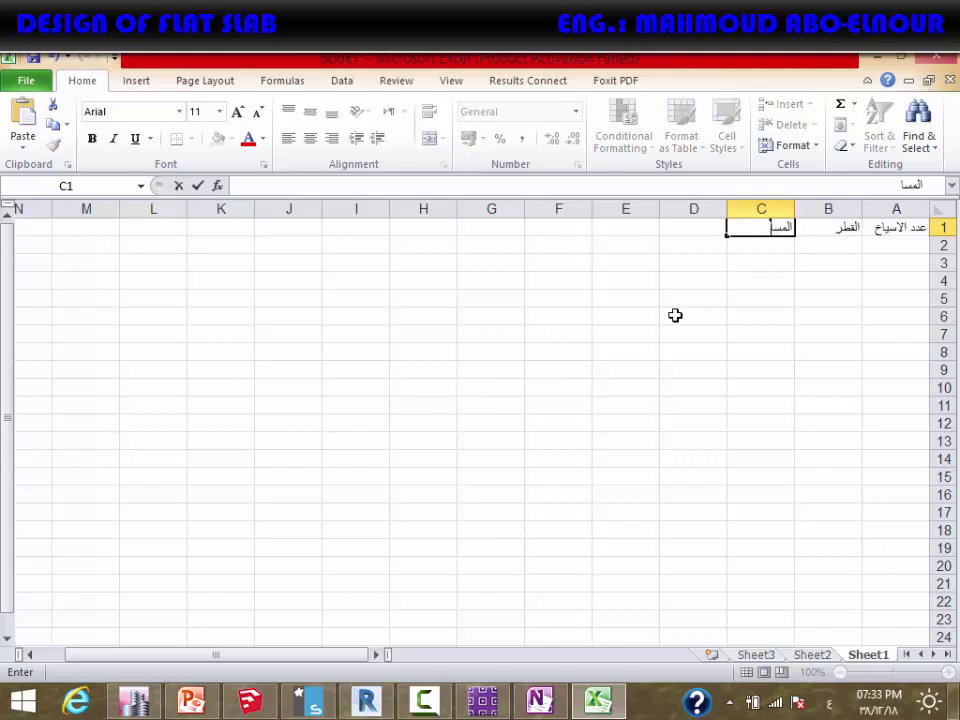
{"action": "type", "text": "حه"}
Add the header d in cell D1 and the header m in cell F1
{"action": "left_click", "coordinate": [681, 229]}
{"action": "type", "text": "ا"}
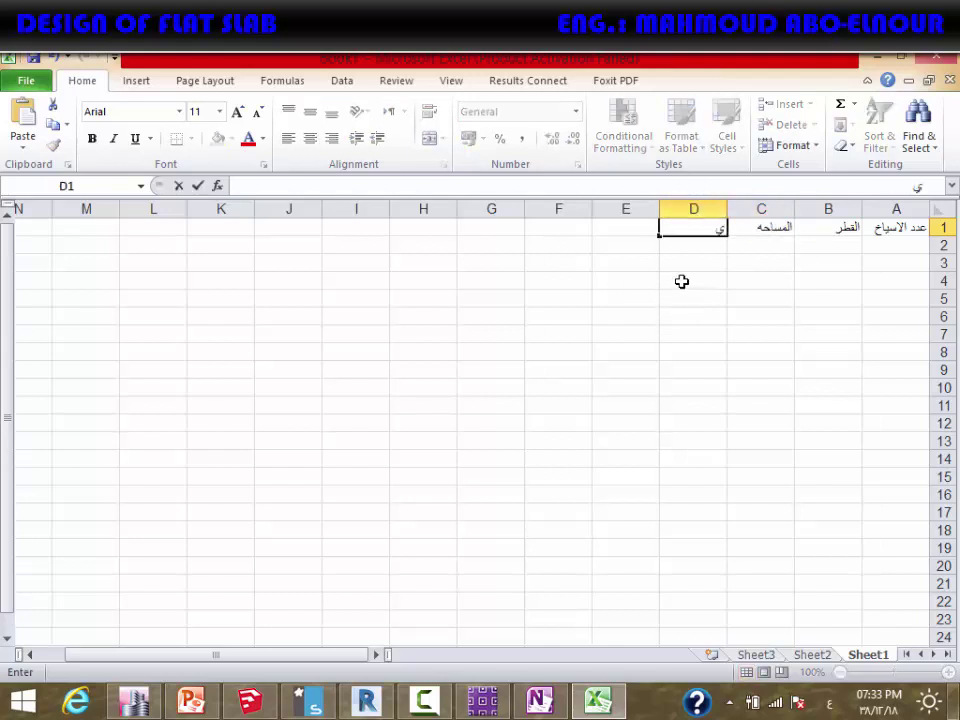
{"action": "key", "text": "alt+shift"}
{"action": "type", "text": "d"}
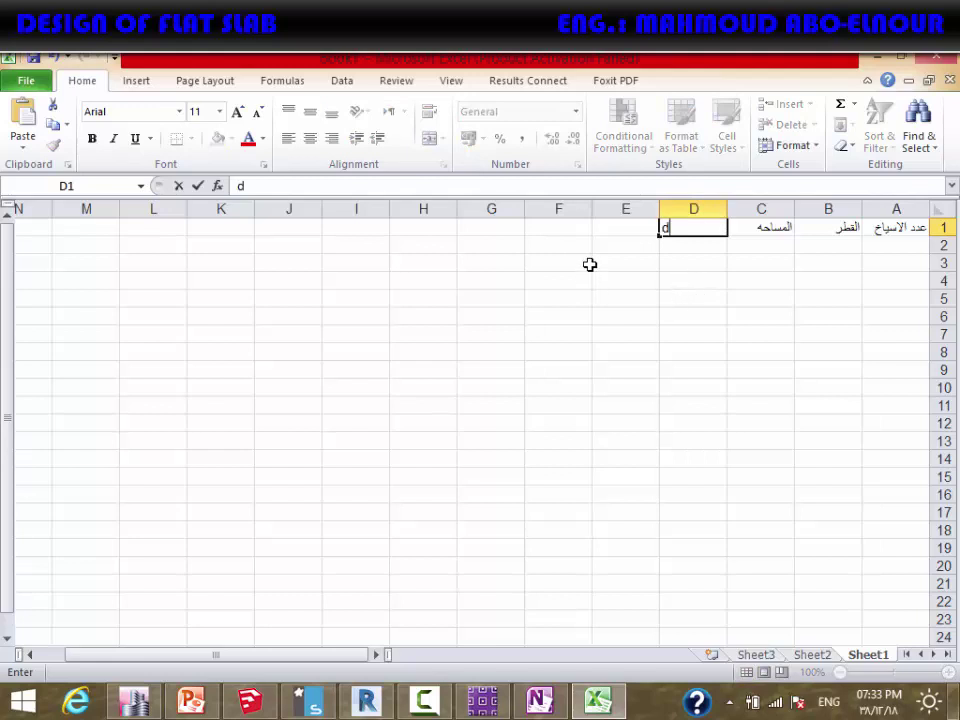
{"action": "left_click", "coordinate": [559, 229]}
{"action": "type", "text": "m"}
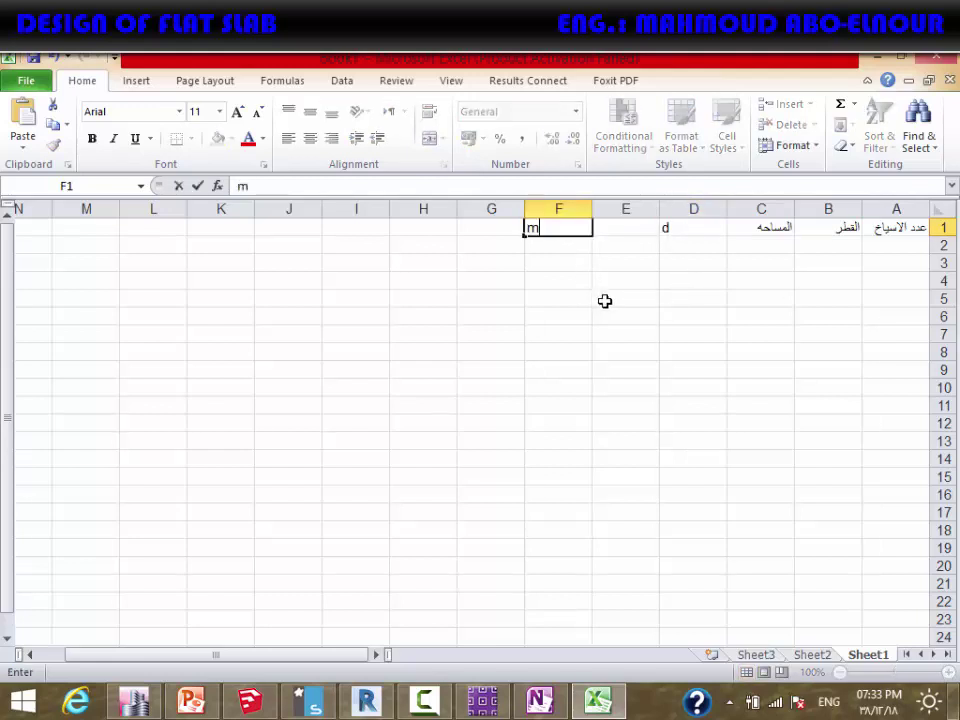
{"action": "left_click", "coordinate": [716, 333]}
Enter the bar counts 6, 7 and 8 in cells A2 to A4
{"action": "left_click", "coordinate": [902, 245]}
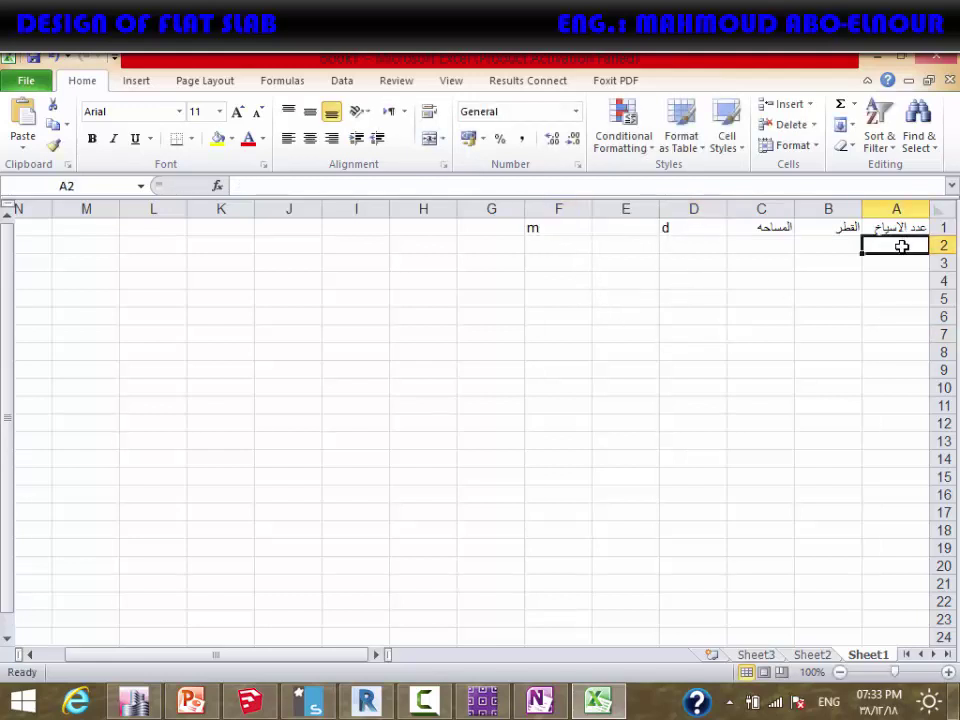
{"action": "type", "text": "6"}
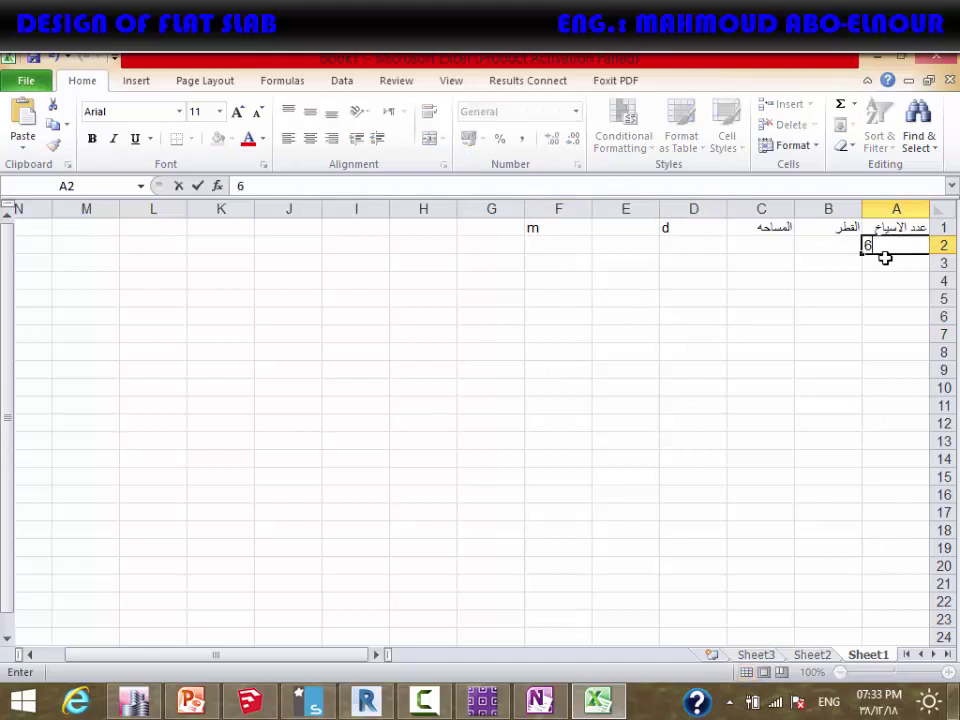
{"action": "left_click", "coordinate": [876, 263]}
{"action": "type", "text": "7"}
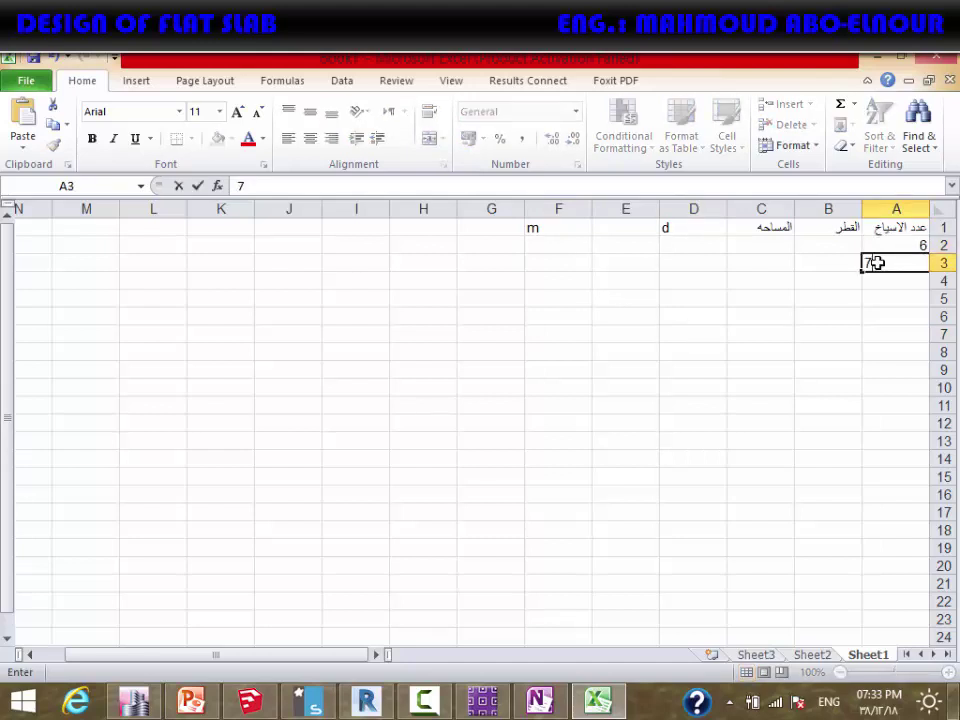
{"action": "key", "text": "Return"}
{"action": "type", "text": "8"}
{"action": "key", "text": "Return"}
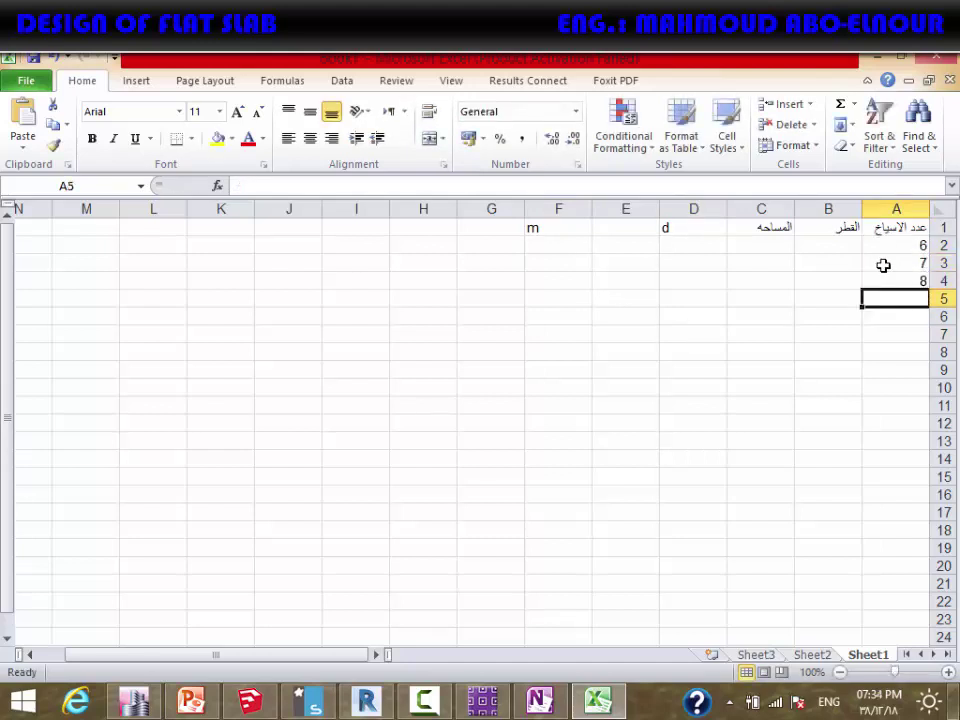
{"action": "left_click", "coordinate": [908, 322]}
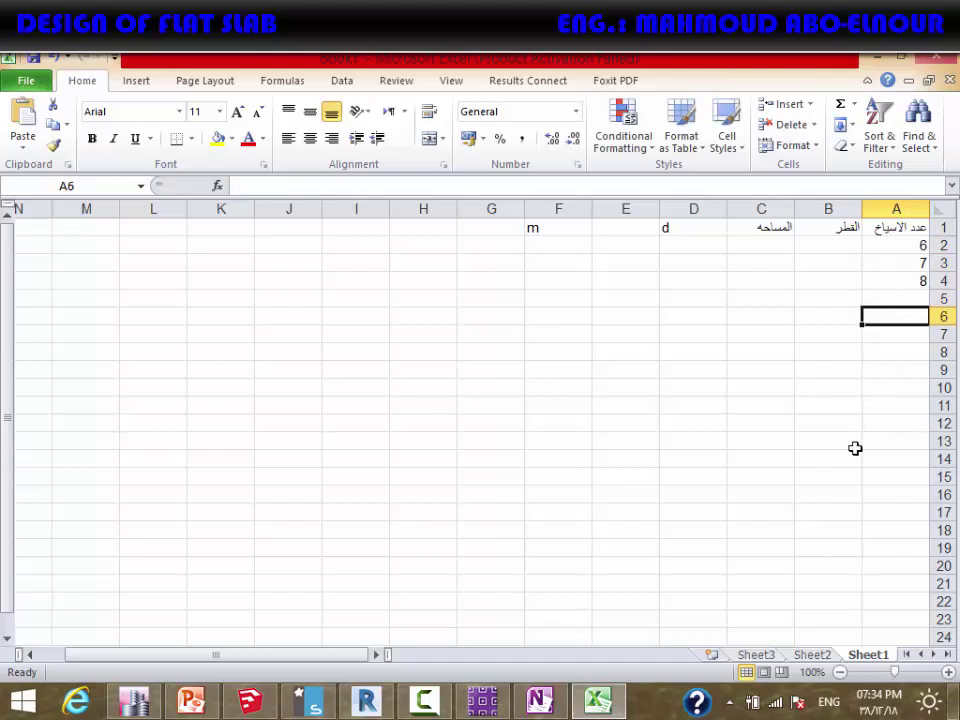
Enter a bar diameter of 10 in B2 and fill it down to B4
{"action": "left_click", "coordinate": [821, 245]}
{"action": "type", "text": "10"}
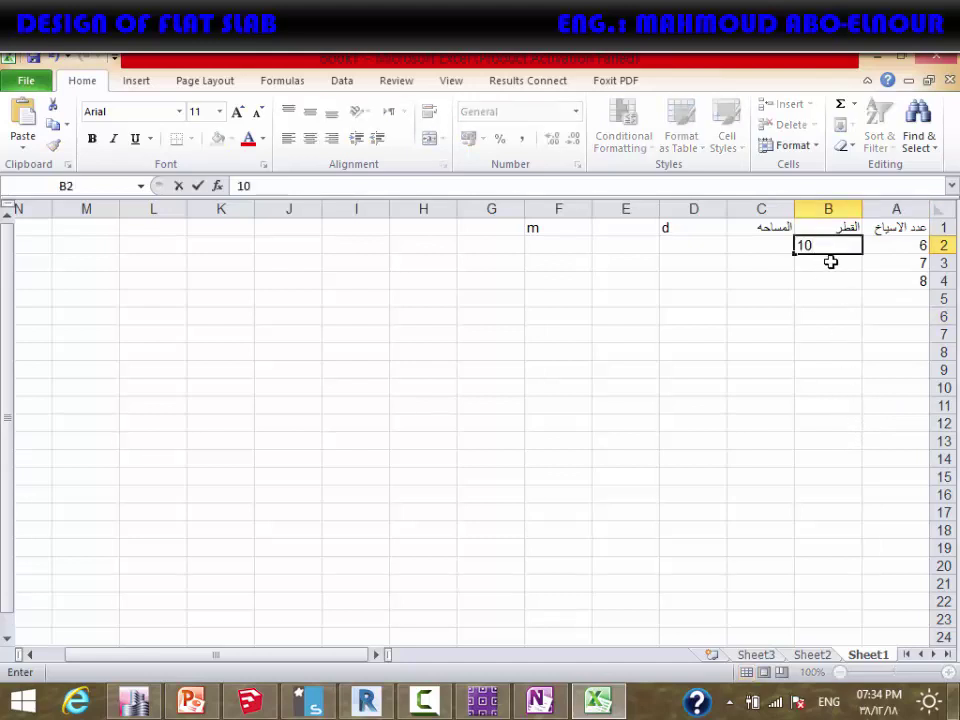
{"action": "left_click_drag", "start_coordinate": [794, 253], "coordinate": [798, 285]}
{"action": "left_click", "coordinate": [827, 388]}
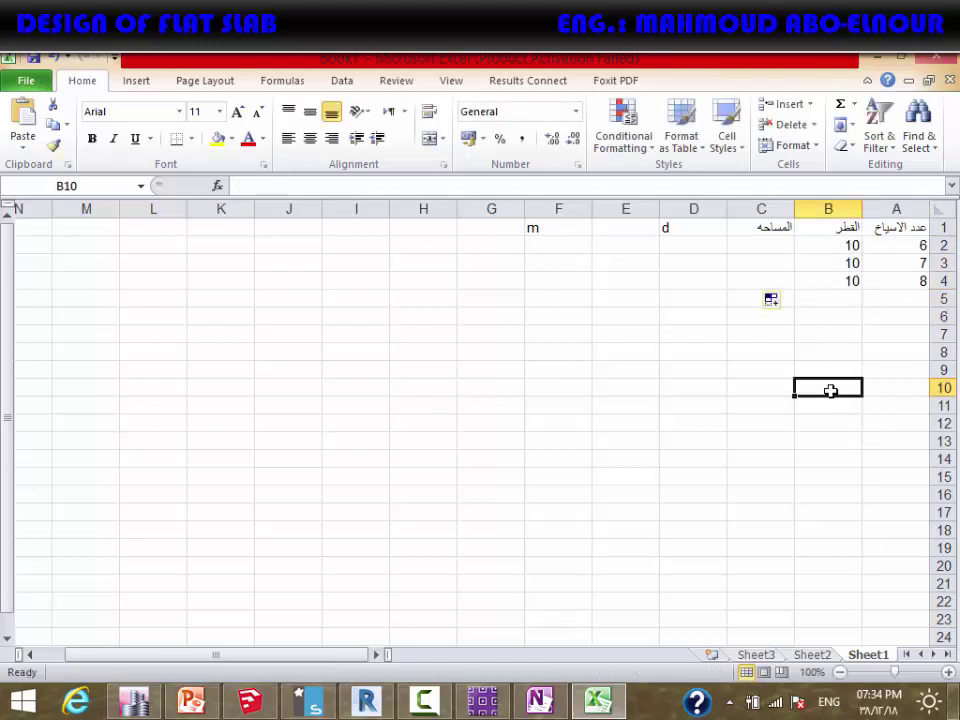
Enter the bar area formula =A2*3.14*B2^2/4 in cell C2
{"action": "left_click", "coordinate": [769, 248]}
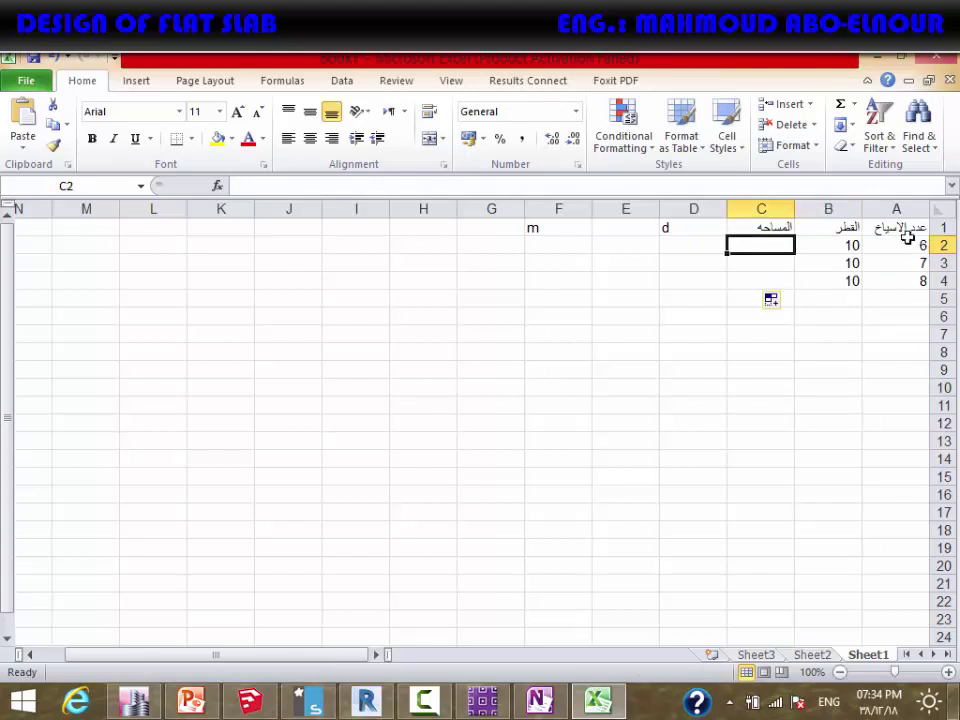
{"action": "type", "text": "="}
{"action": "left_click", "coordinate": [886, 244]}
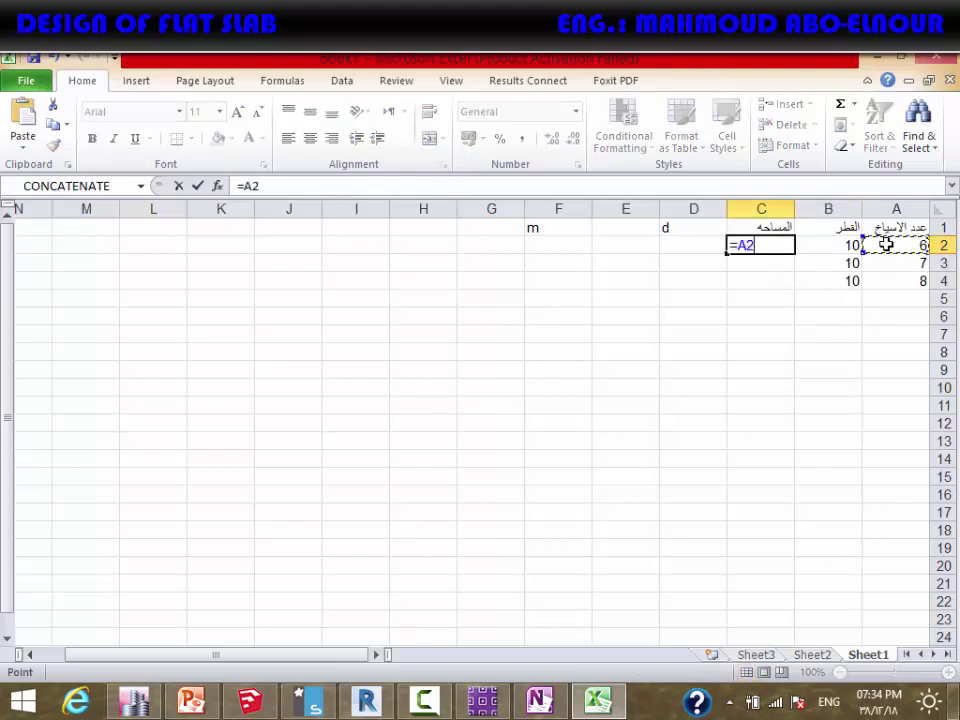
{"action": "type", "text": "*3.14"}
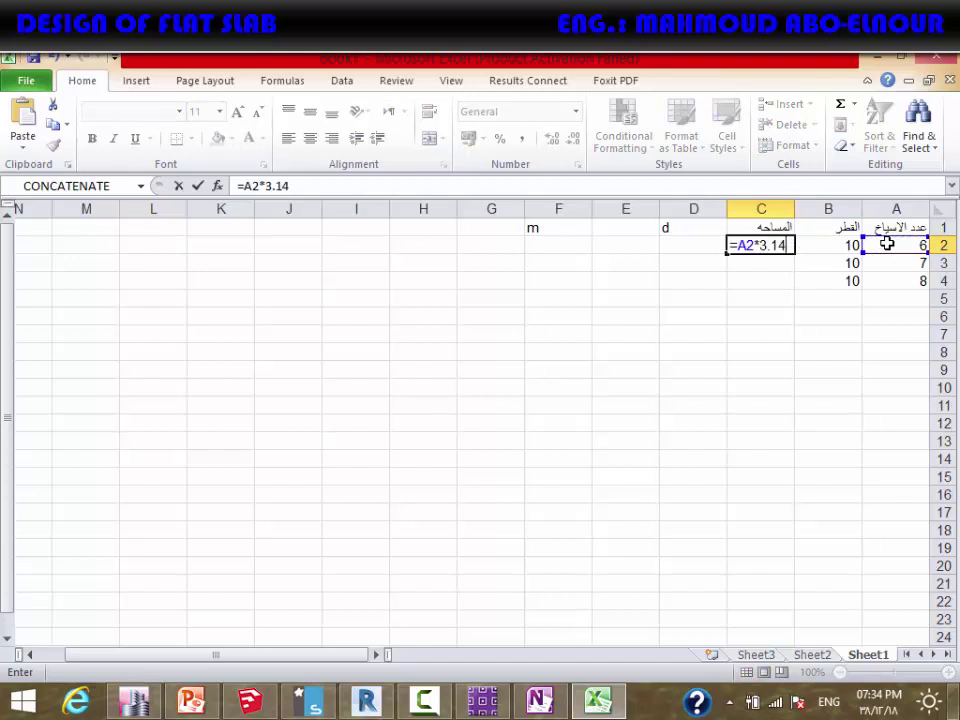
{"action": "type", "text": "*"}
{"action": "left_click", "coordinate": [832, 246]}
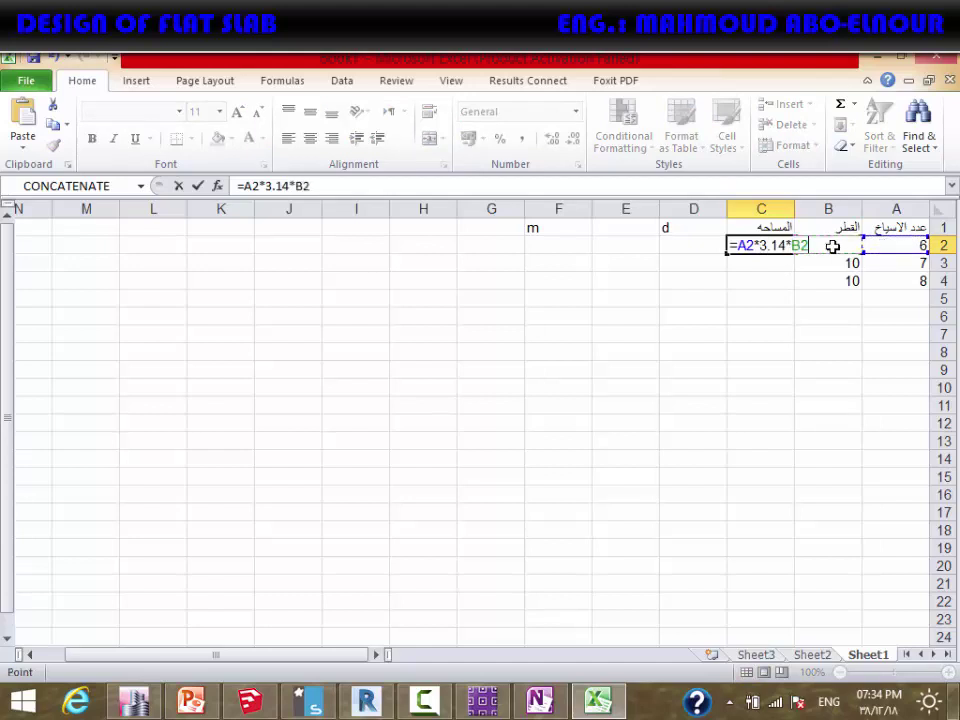
{"action": "type", "text": "^"}
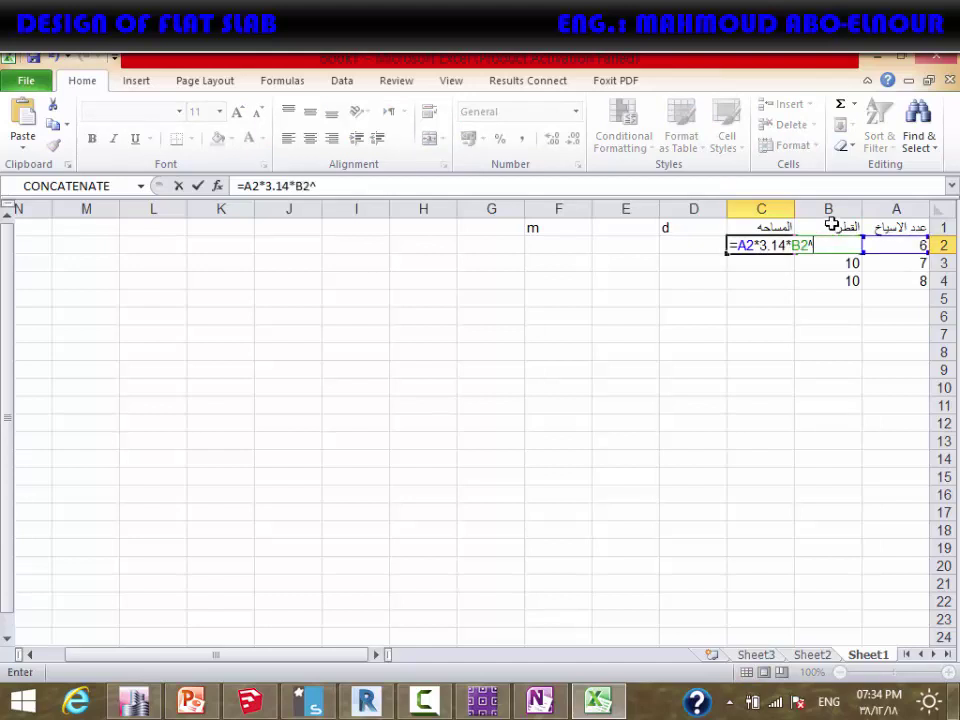
{"action": "type", "text": "2/4"}
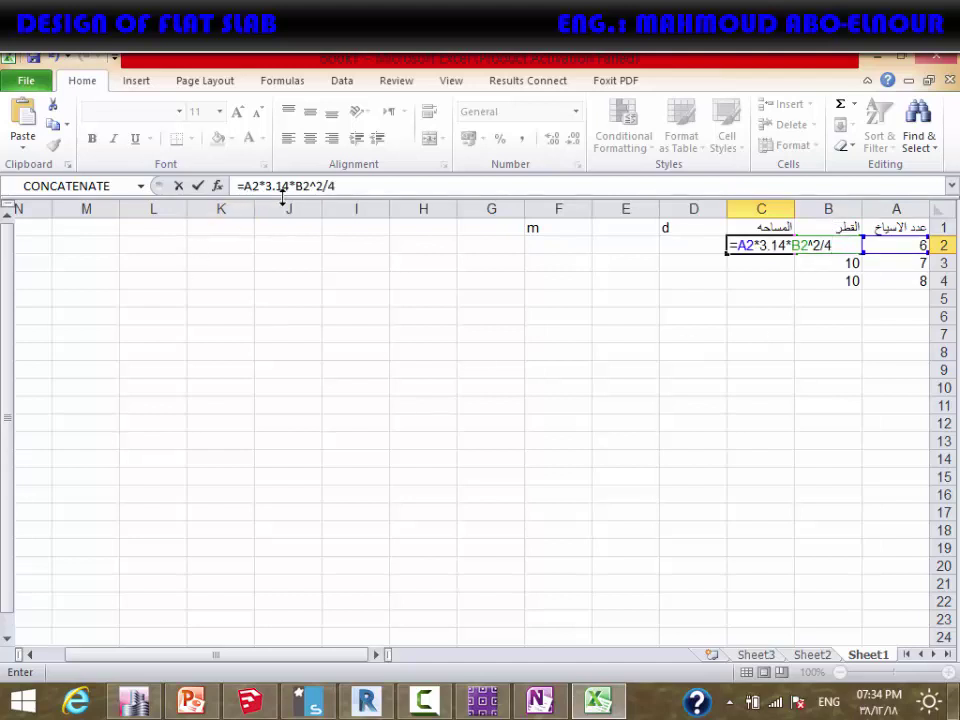
{"action": "key", "text": "Return"}
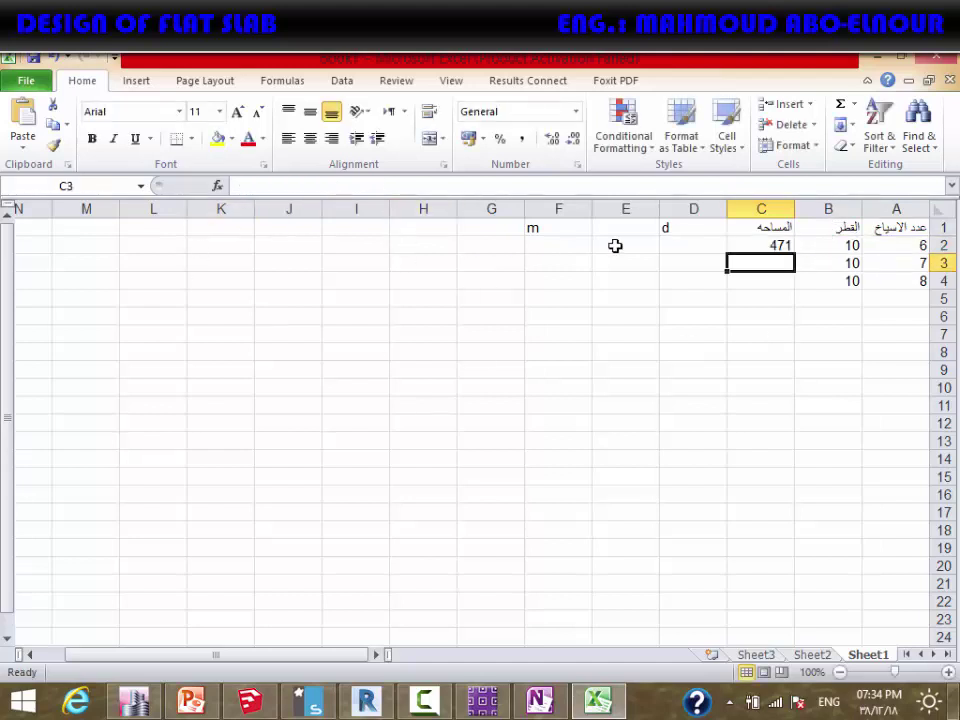
Fill the area formula from C2 down to C4 and reselect C2
{"action": "left_click", "coordinate": [748, 251]}
{"action": "left_click_drag", "start_coordinate": [725, 253], "coordinate": [733, 289]}
{"action": "left_click", "coordinate": [763, 253]}
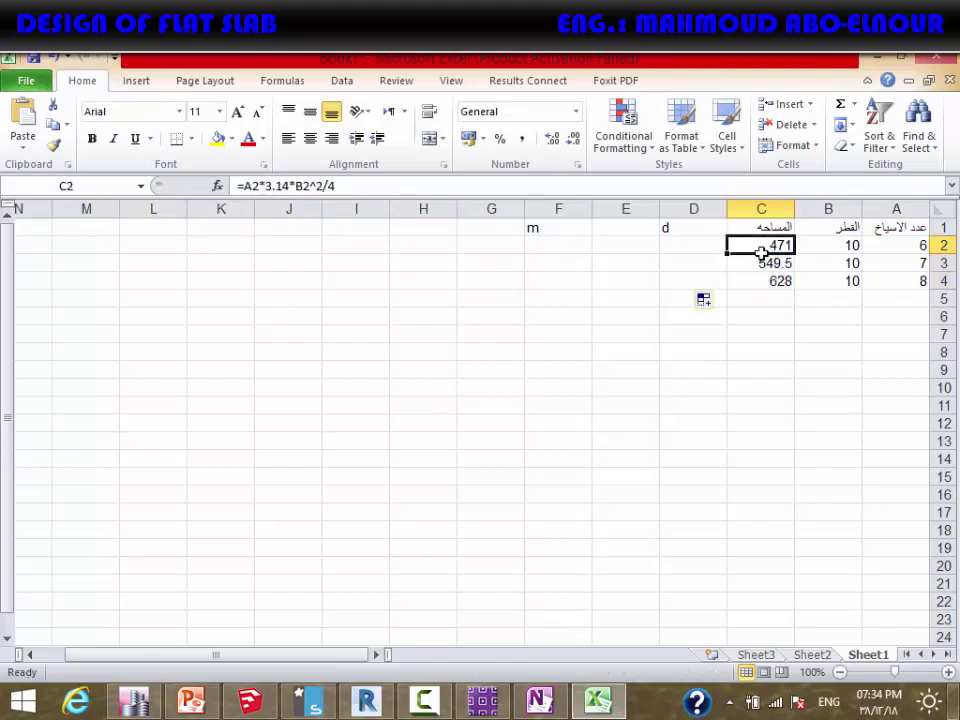
Enter an effective depth of 180 in D2 and fill it down to D4
{"action": "left_click", "coordinate": [750, 352]}
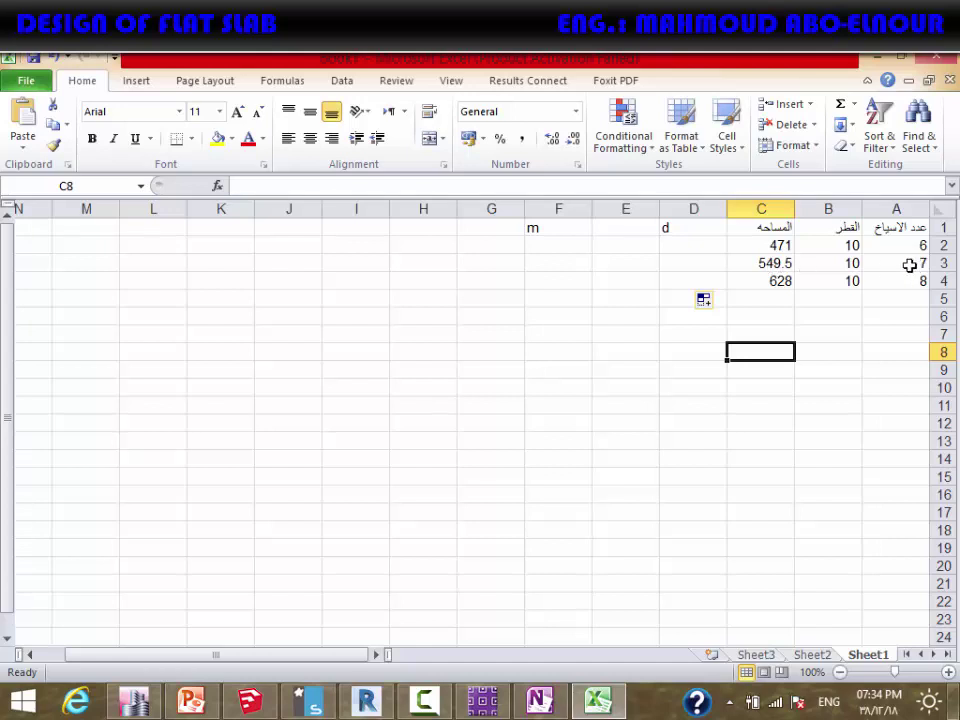
{"action": "left_click", "coordinate": [677, 244]}
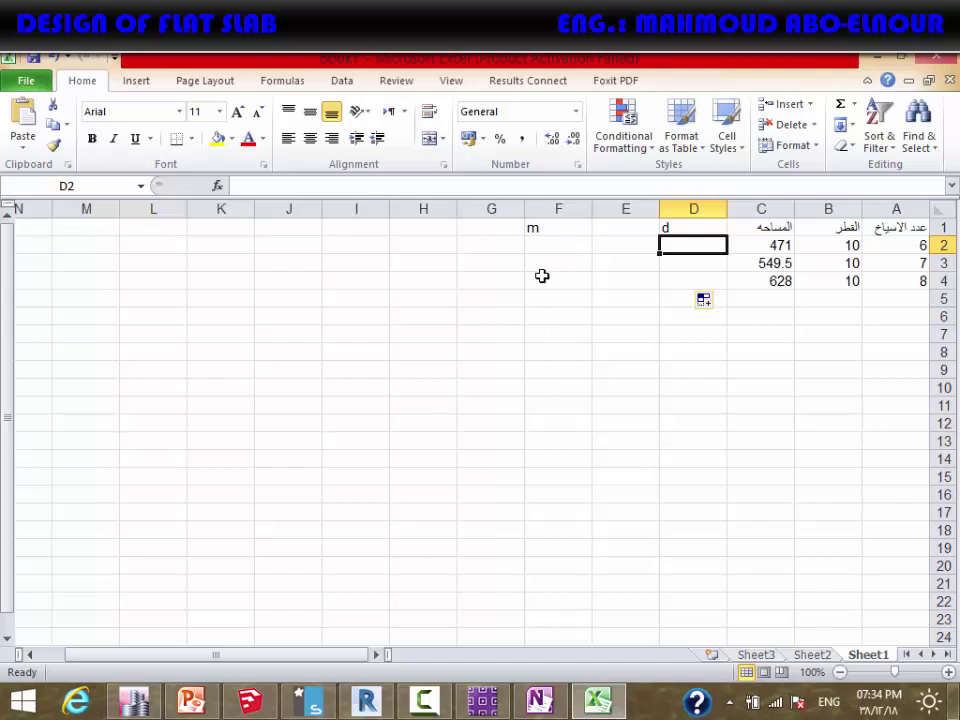
{"action": "type", "text": "180"}
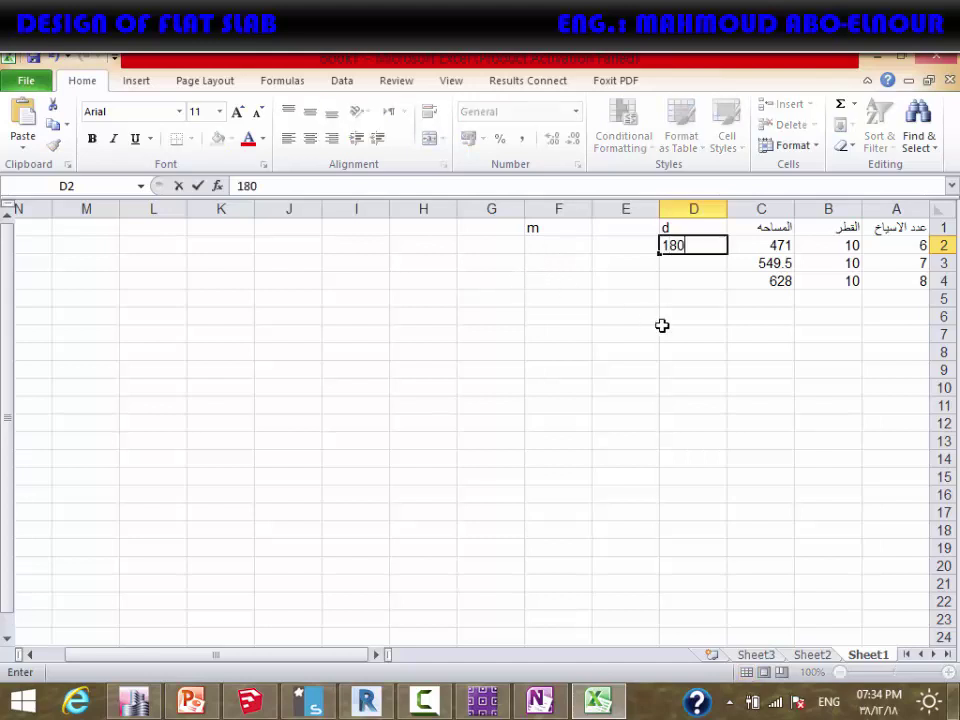
{"action": "left_click", "coordinate": [662, 328]}
{"action": "left_click", "coordinate": [666, 246]}
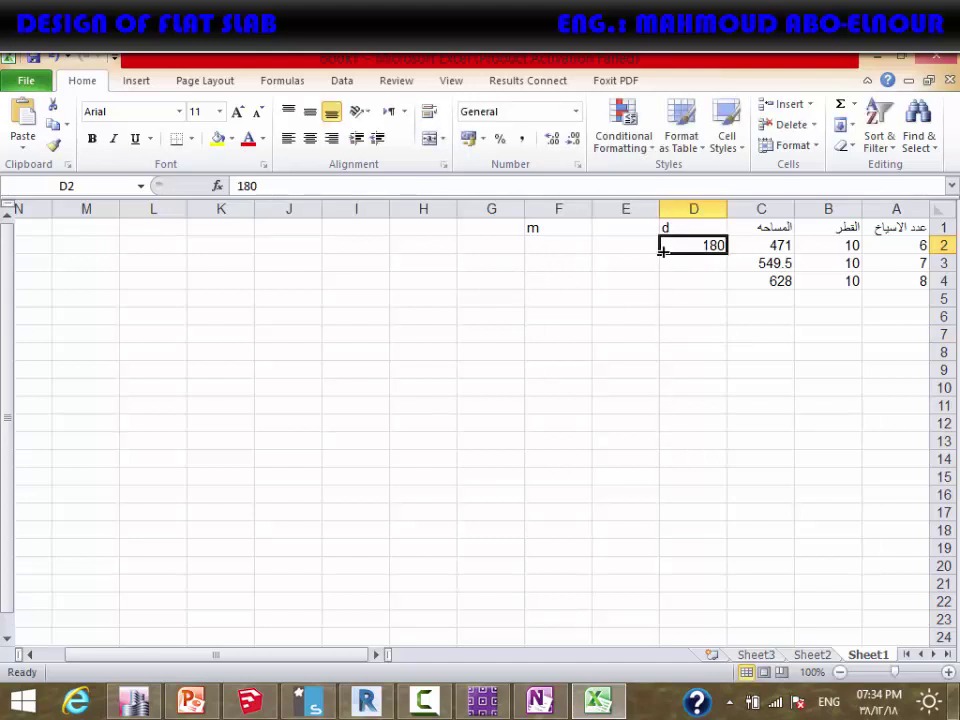
{"action": "left_click_drag", "start_coordinate": [664, 249], "coordinate": [677, 288]}
{"action": "left_click", "coordinate": [695, 376]}
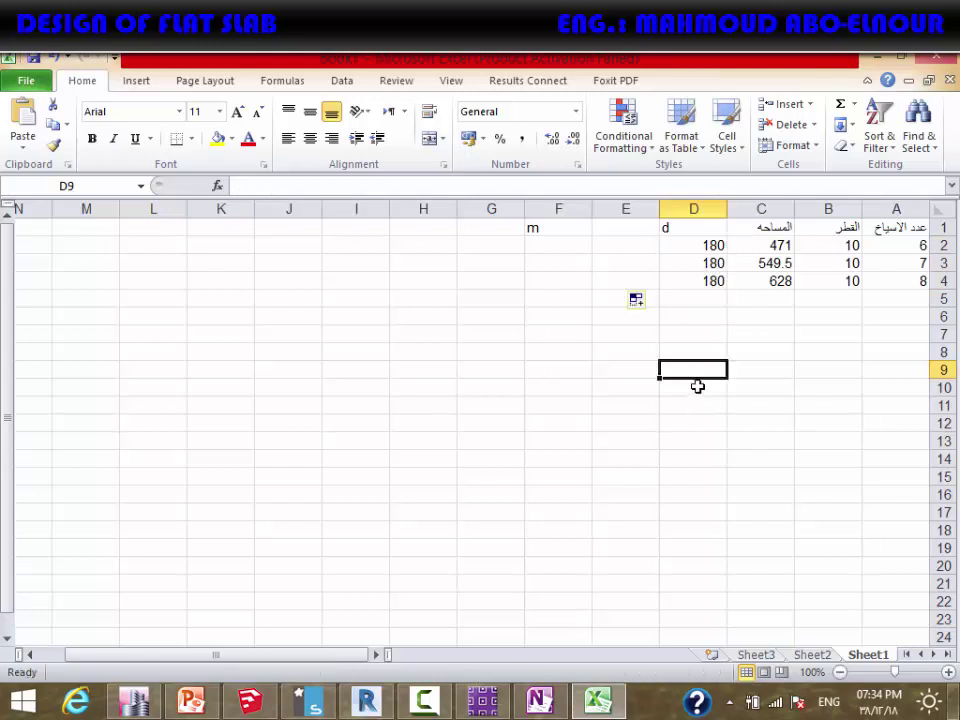
Review the areas in C2:C4 and depths in D2:D4, and switch to OneNote to write As beside d in the formula's denominator
{"action": "left_click", "coordinate": [781, 247]}
{"action": "left_click", "coordinate": [779, 277], "text": "shift"}
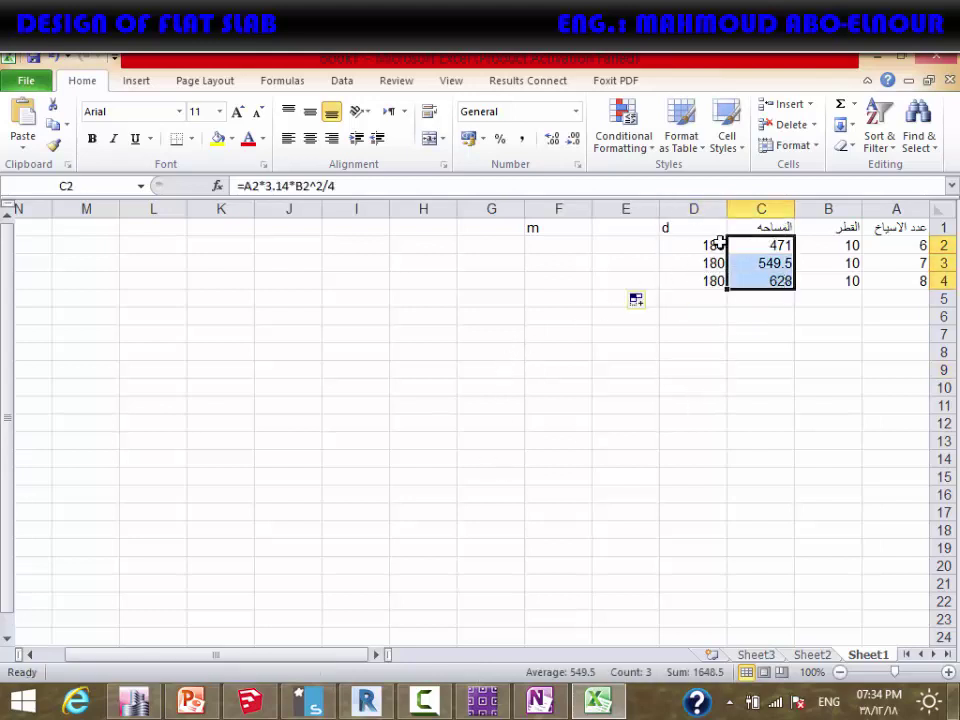
{"action": "left_click_drag", "start_coordinate": [713, 243], "coordinate": [715, 281]}
{"action": "key", "text": "alt+Tab"}
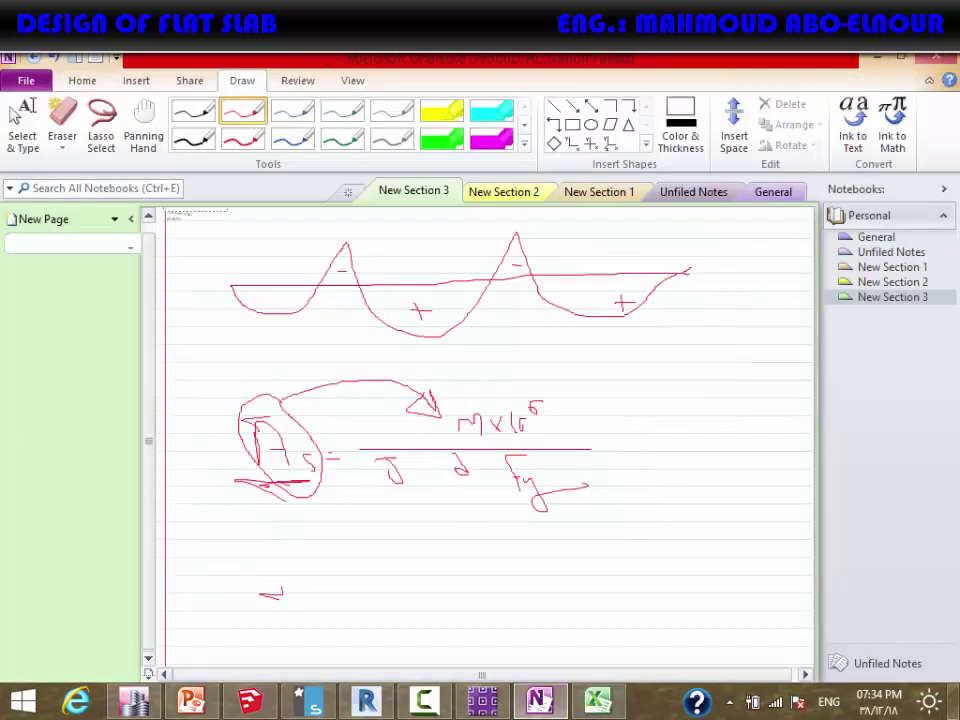
{"action": "left_click_drag", "start_coordinate": [454, 464], "coordinate": [496, 528]}
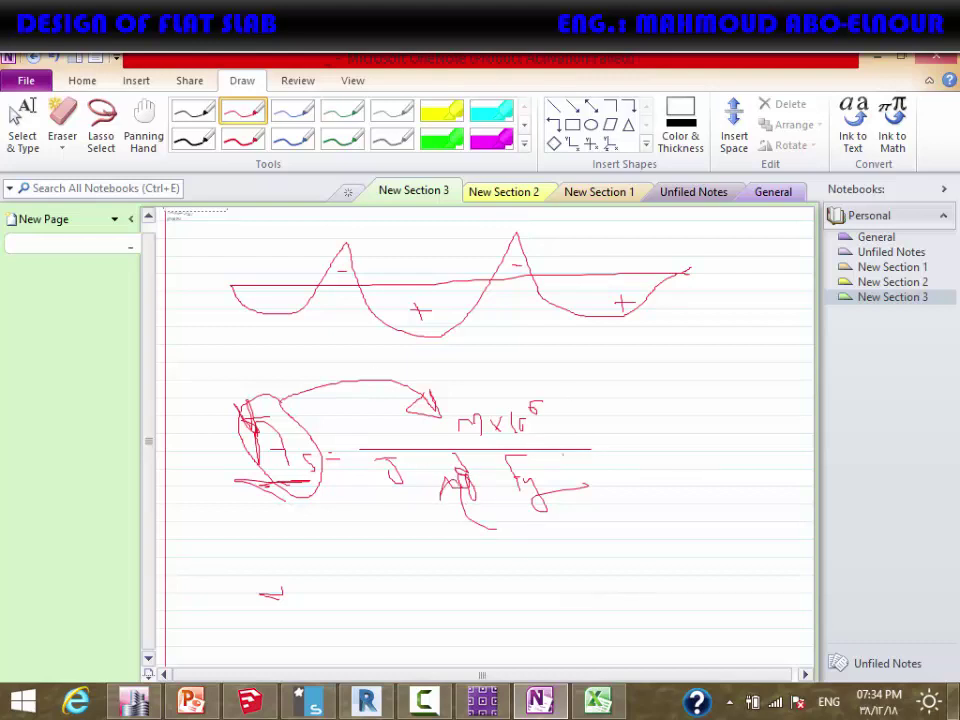
Switch to Excel and enter the moment capacity formula =C2*0.8*D2*360/1000000 in cell F2
{"action": "left_click", "coordinate": [598, 700]}
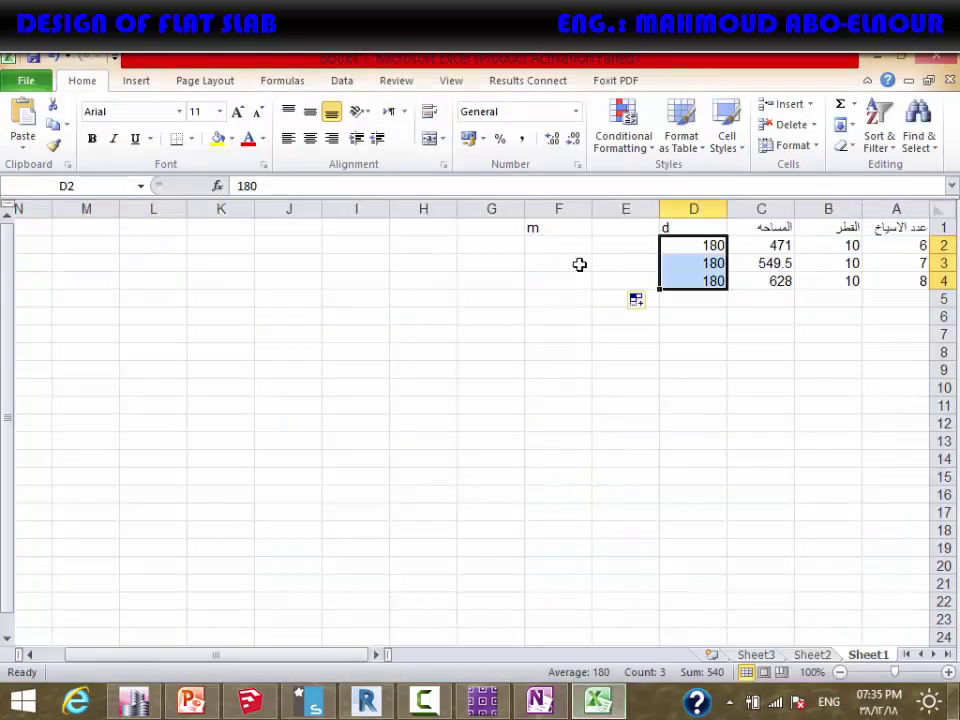
{"action": "left_click", "coordinate": [542, 244]}
{"action": "type", "text": "="}
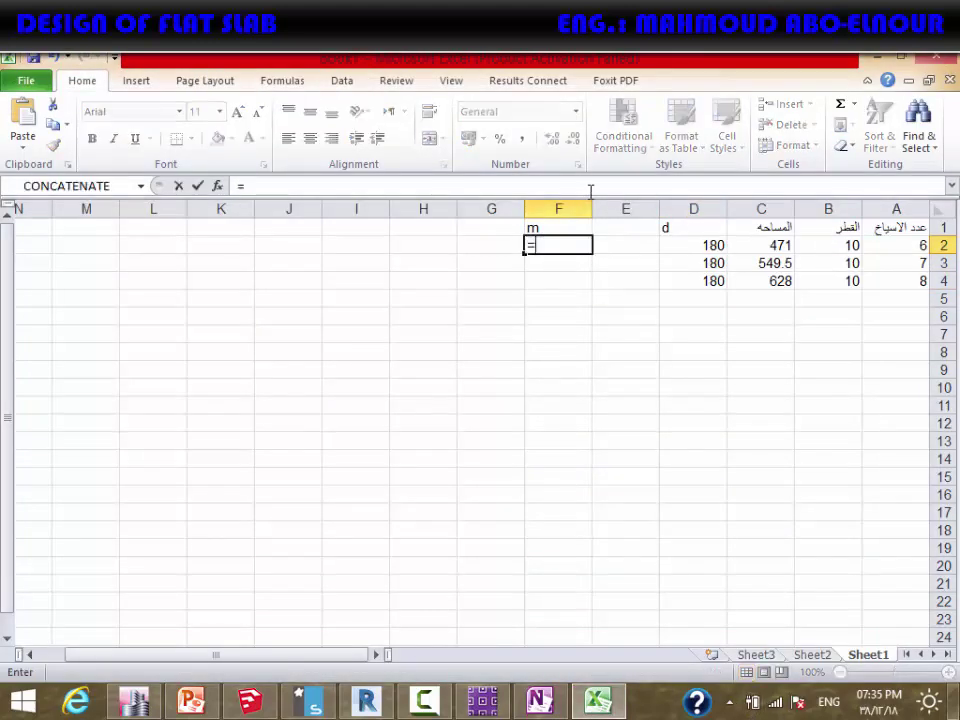
{"action": "left_click", "coordinate": [772, 246]}
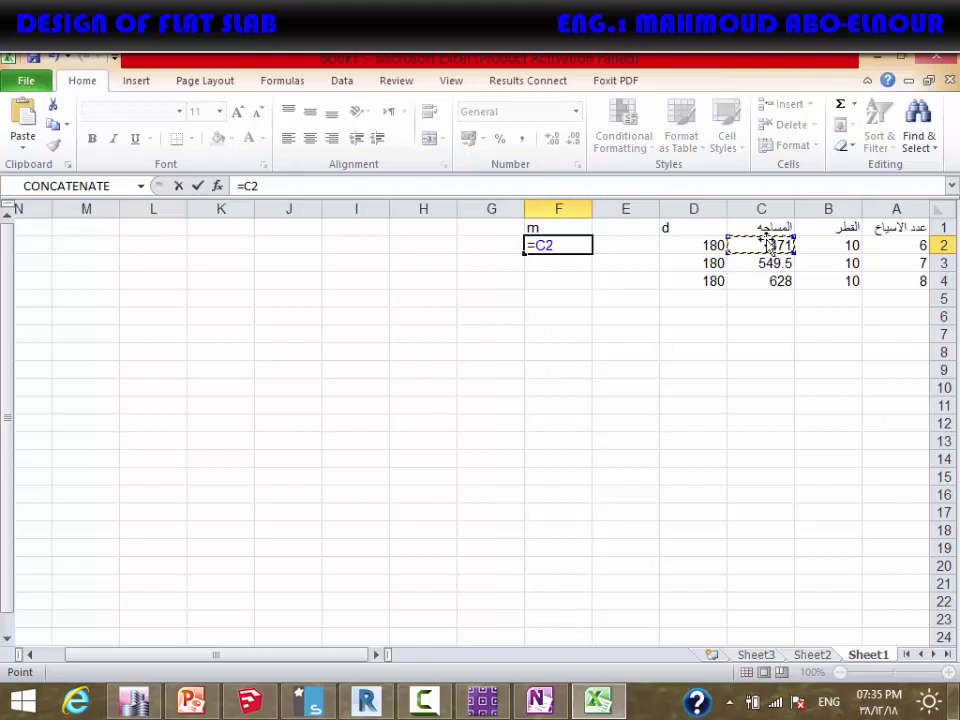
{"action": "type", "text": "*0.8*"}
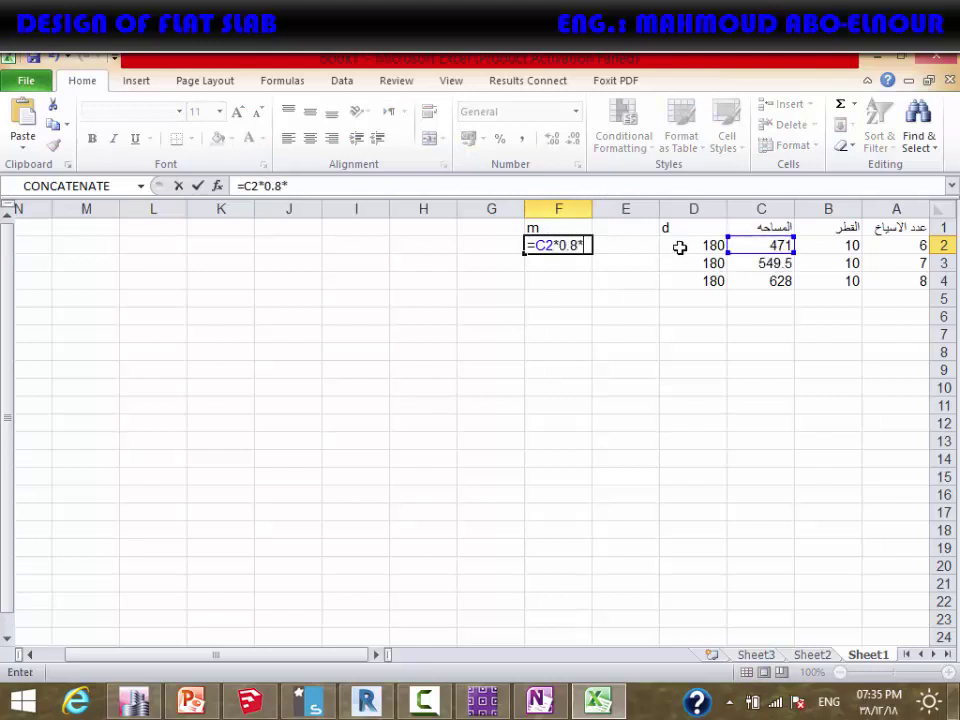
{"action": "left_click", "coordinate": [706, 246]}
{"action": "type", "text": "*36"}
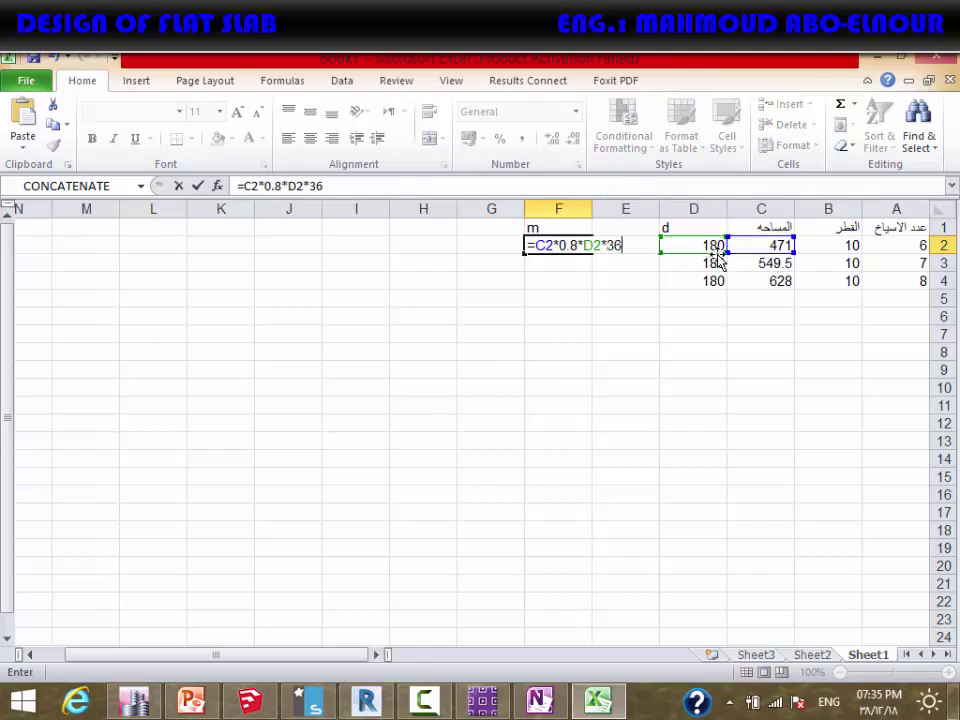
{"action": "type", "text": "0/10"}
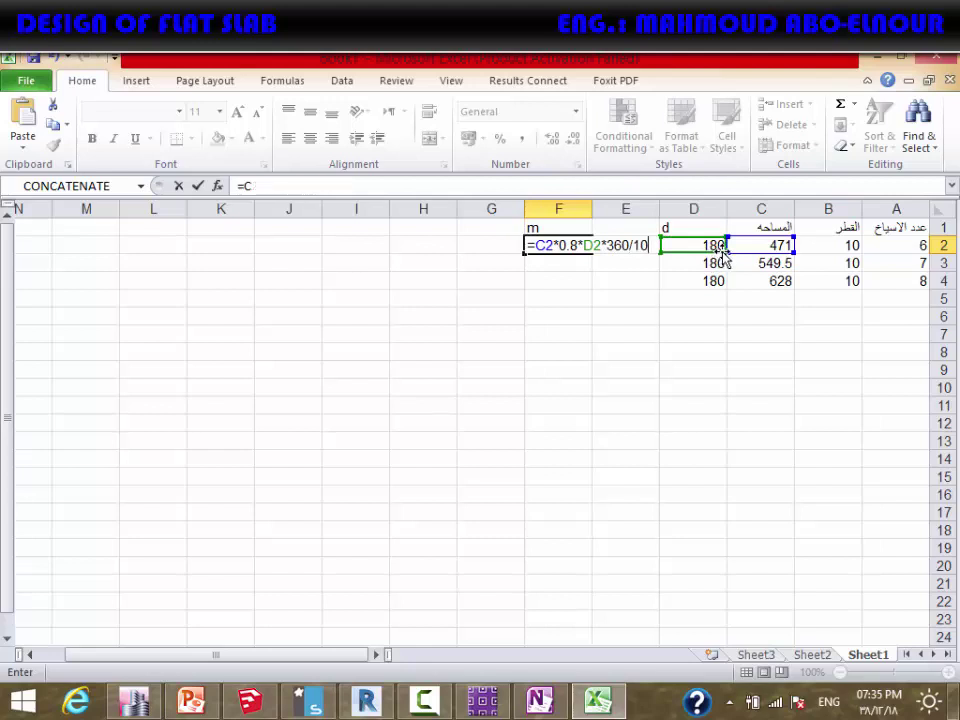
{"action": "type", "text": "00000"}
{"action": "key", "text": "Return"}
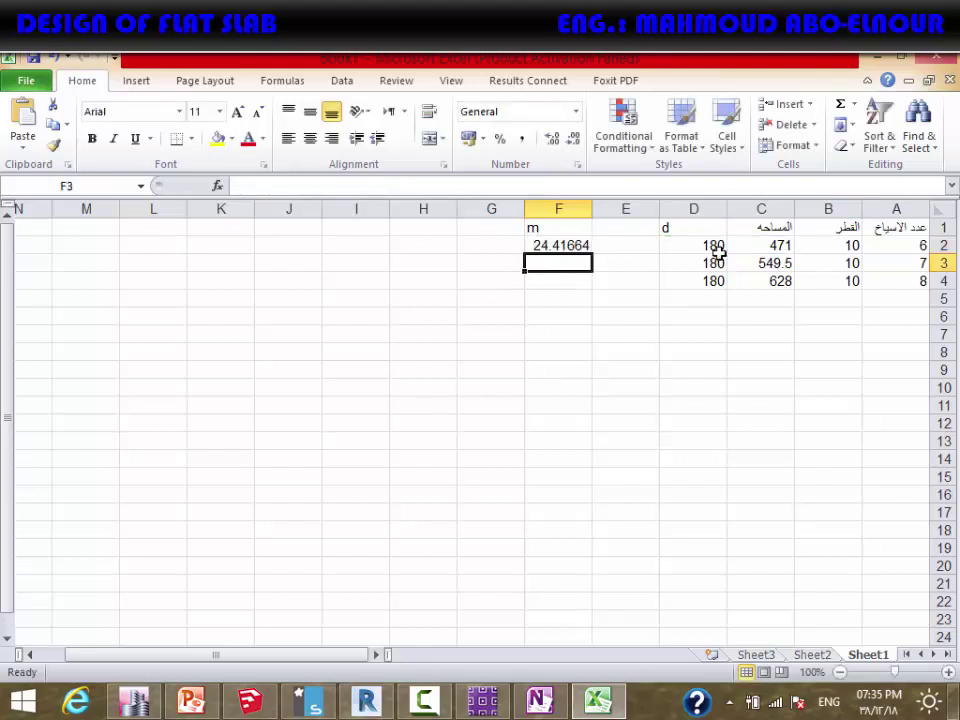
Fill the moment formula from F2 down to F4
{"action": "left_click", "coordinate": [551, 245]}
{"action": "left_click_drag", "start_coordinate": [591, 253], "coordinate": [536, 288]}
{"action": "left_click", "coordinate": [521, 366]}
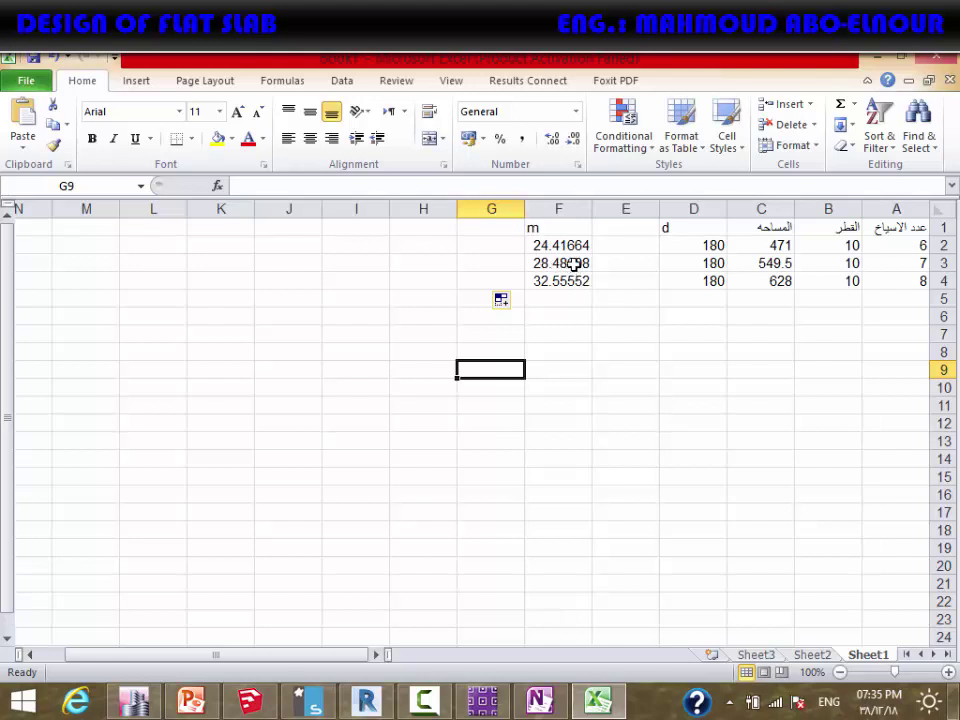
Copy the 10 mm bar block A2:F4 and paste it starting at A6
{"action": "left_click_drag", "start_coordinate": [904, 247], "coordinate": [553, 279]}
{"action": "key", "text": "ctrl+c"}
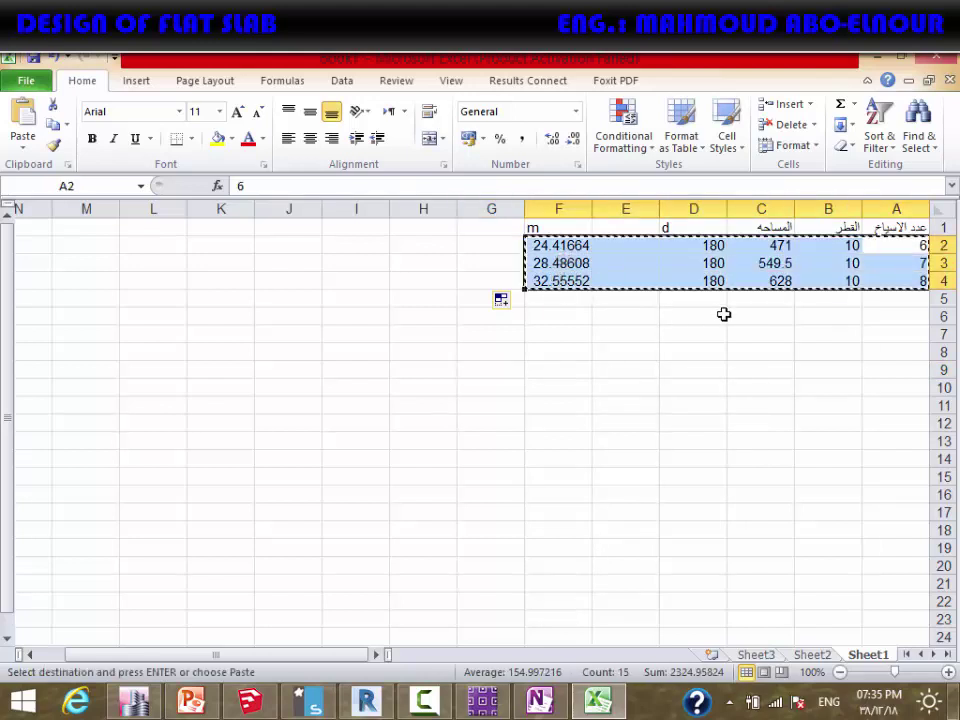
{"action": "left_click", "coordinate": [896, 316]}
{"action": "key", "text": "ctrl+v"}
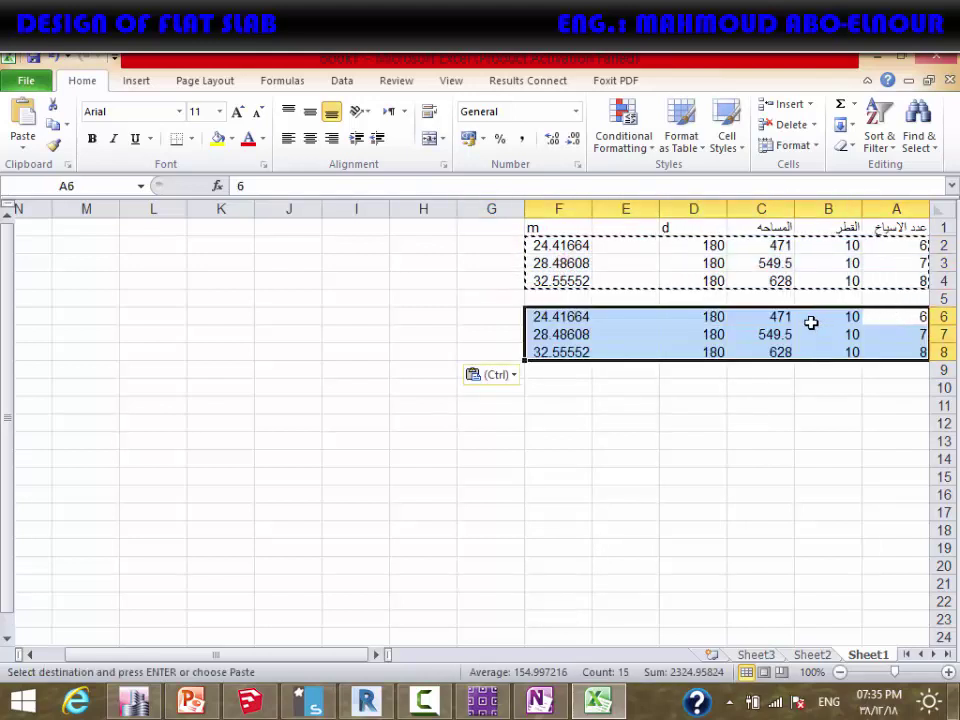
Set the bar diameter in B6 to 12 and fill it down to B8
{"action": "left_click", "coordinate": [829, 316]}
{"action": "type", "text": "12"}
{"action": "key", "text": "ctrl+Return"}
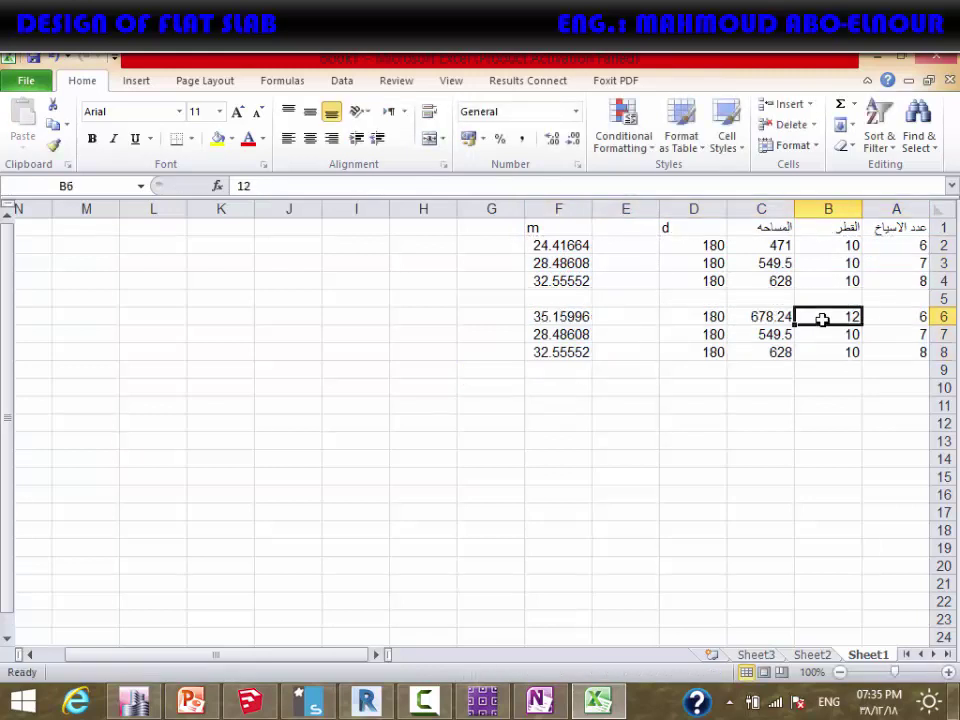
{"action": "double_click", "coordinate": [795, 319]}
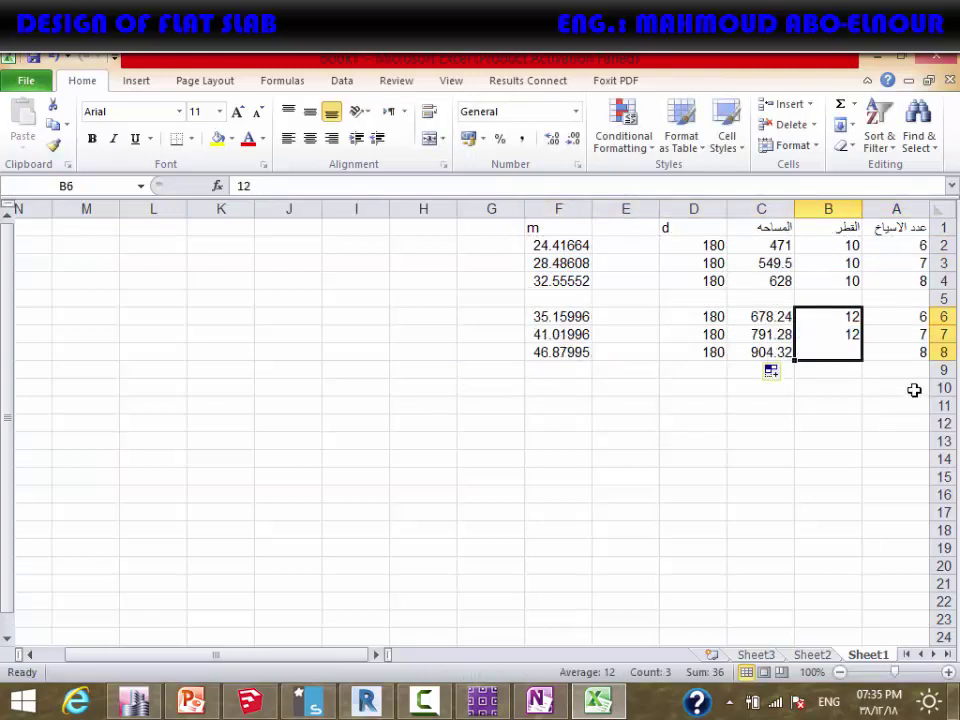
{"action": "left_click", "coordinate": [910, 388]}
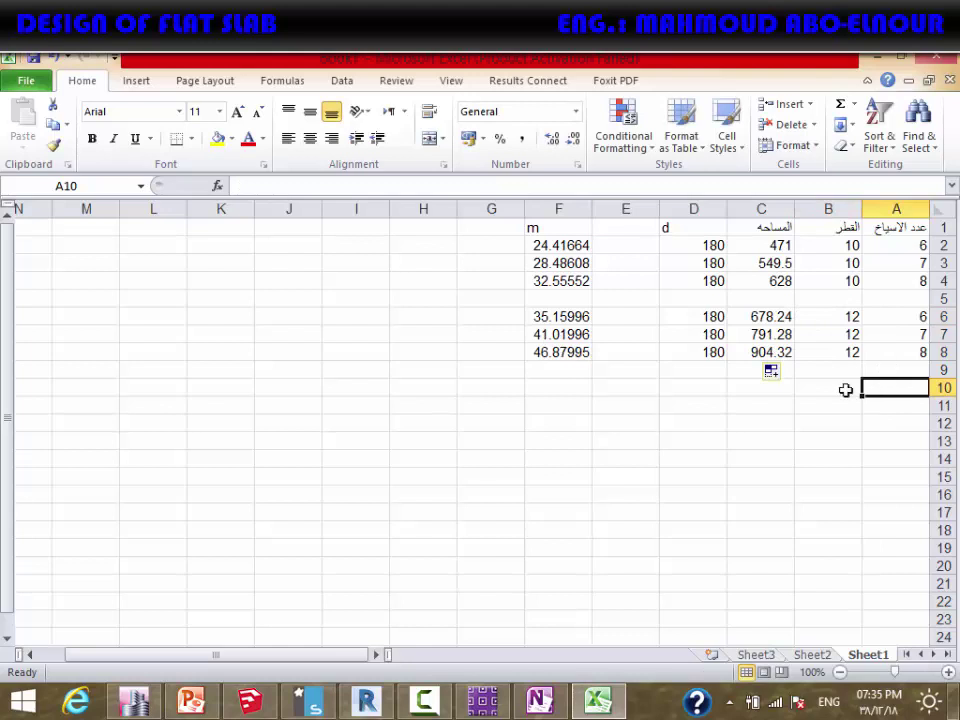
Copy the 12 mm bar block A6:F8 and paste it starting at A10
{"action": "left_click_drag", "start_coordinate": [902, 318], "coordinate": [564, 349]}
{"action": "key", "text": "ctrl+c"}
{"action": "left_click", "coordinate": [901, 388]}
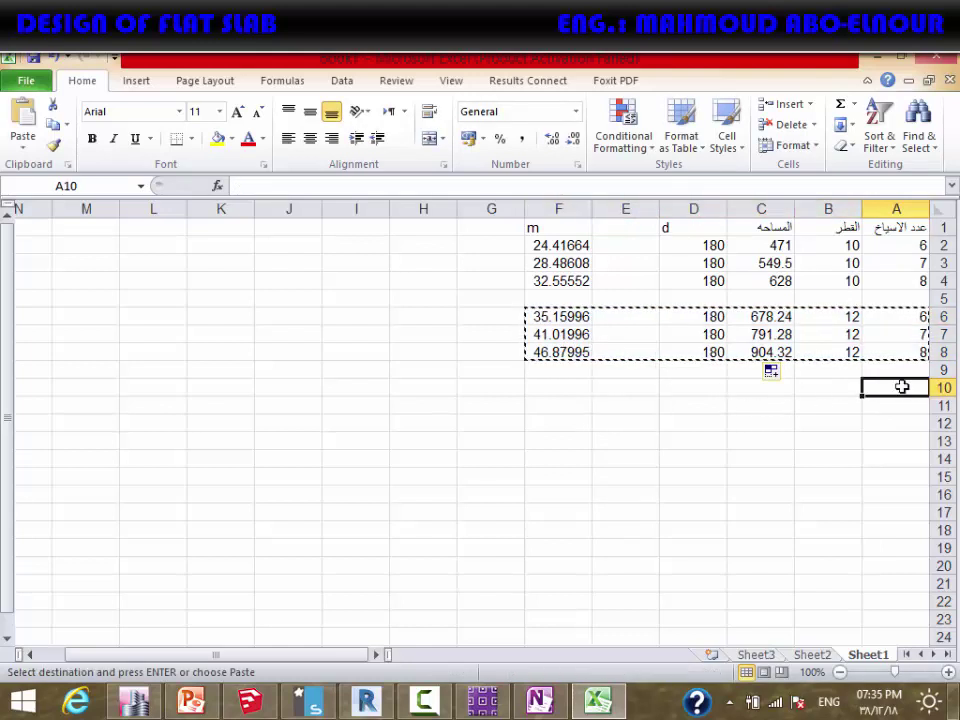
{"action": "key", "text": "ctrl+v"}
Set the bar diameter in B10 to 16 and fill it down to B12
{"action": "left_click", "coordinate": [836, 387]}
{"action": "type", "text": "16"}
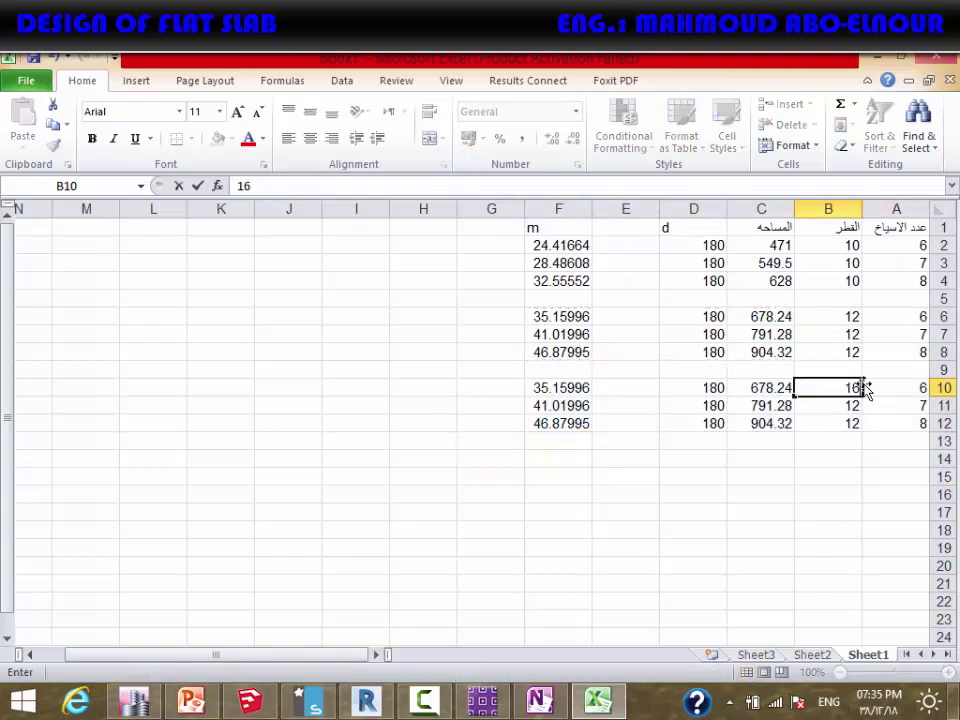
{"action": "key", "text": "Return"}
{"action": "left_click", "coordinate": [820, 390]}
{"action": "left_click", "coordinate": [838, 501]}
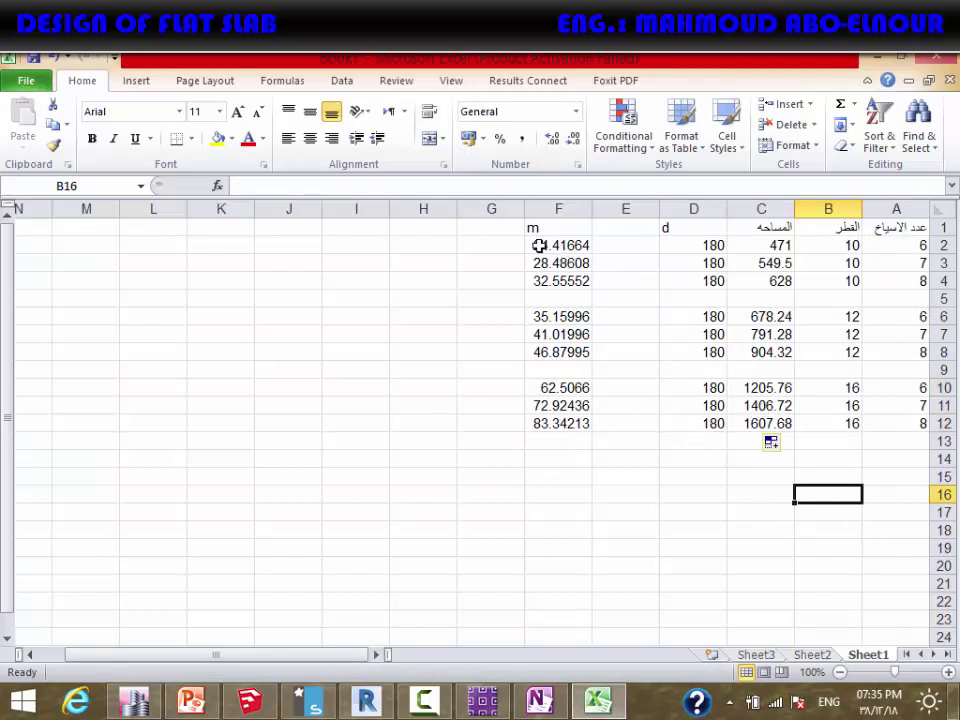
Switch to SAFE and reposition the Slab Forces/Stresses dialog so that all its settings, including the contour range, are visible
{"action": "left_click", "coordinate": [497, 705]}
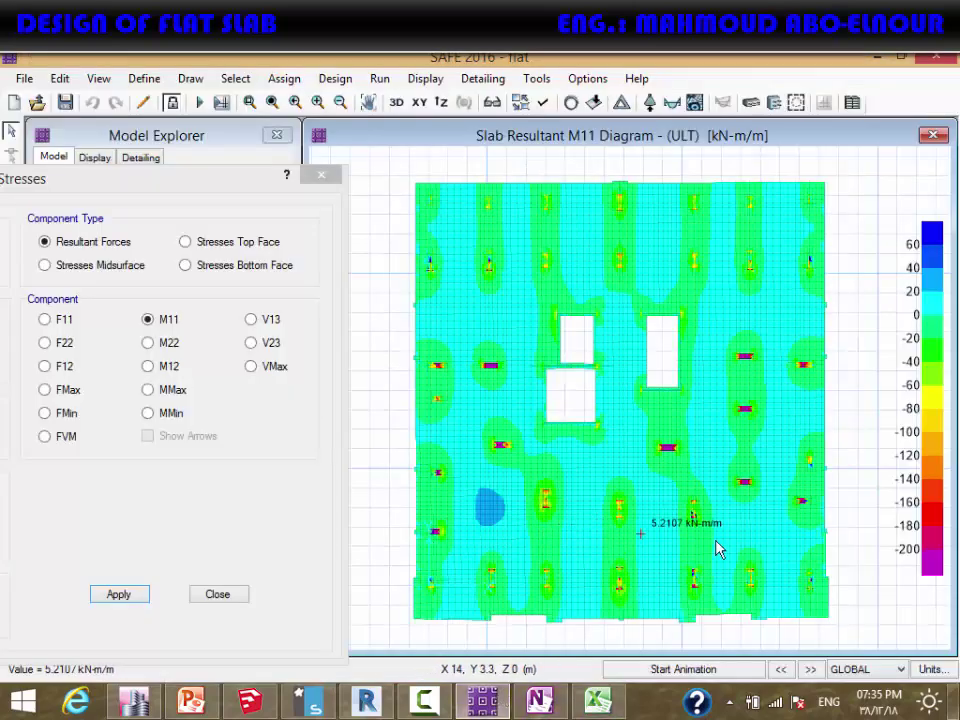
{"action": "left_click_drag", "start_coordinate": [205, 190], "coordinate": [287, 80]}
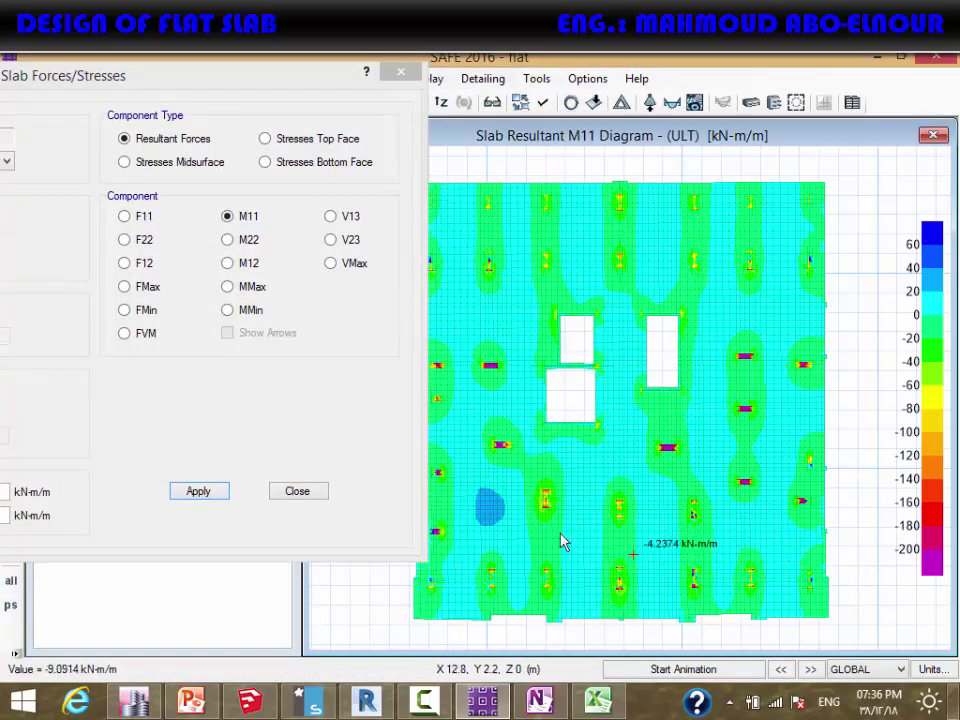
{"action": "left_click", "coordinate": [280, 88]}
{"action": "left_click_drag", "start_coordinate": [280, 88], "coordinate": [326, 104]}
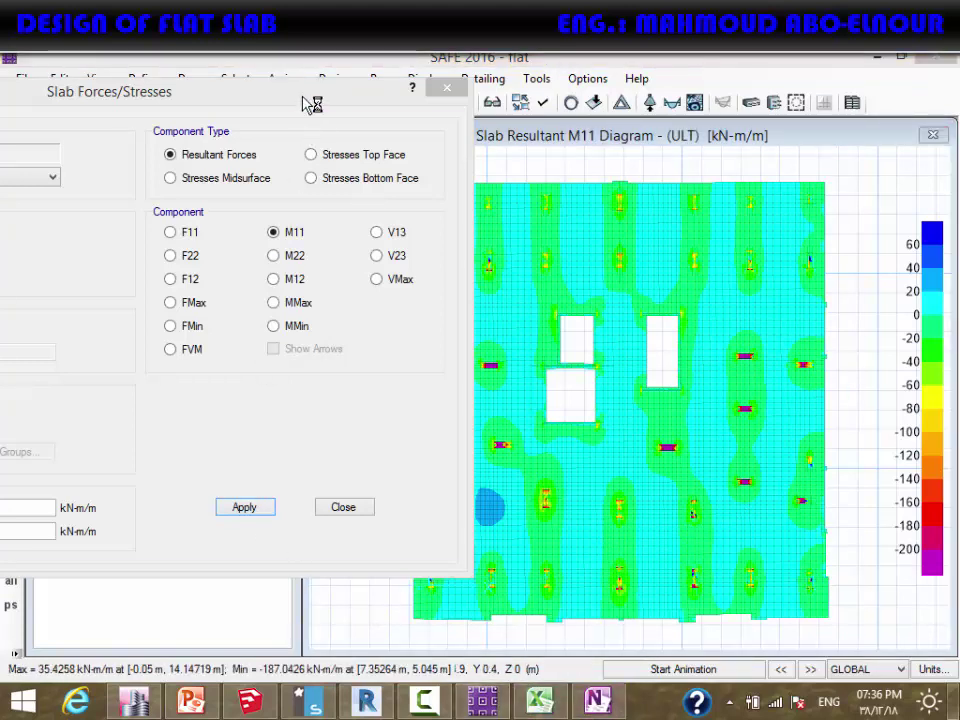
{"action": "left_click_drag", "start_coordinate": [311, 100], "coordinate": [429, 99]}
{"action": "left_click_drag", "start_coordinate": [364, 94], "coordinate": [529, 87]}
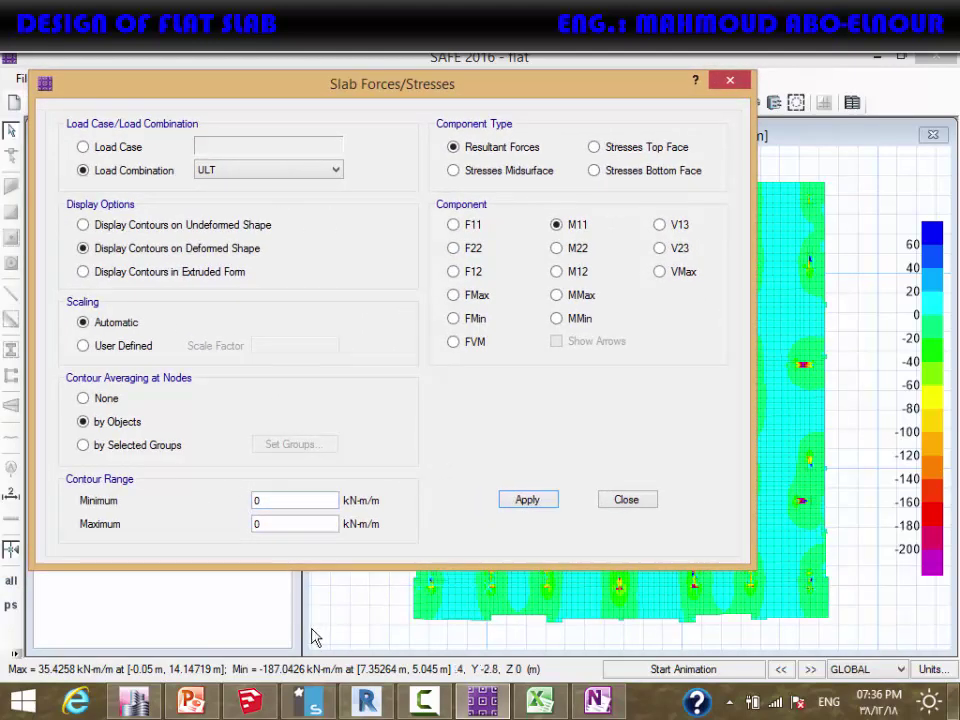
Switch to OneNote, draw a capacity line labelled 24 across the moment sketch, and circle the positive peaks beyond it
{"action": "left_click", "coordinate": [594, 702]}
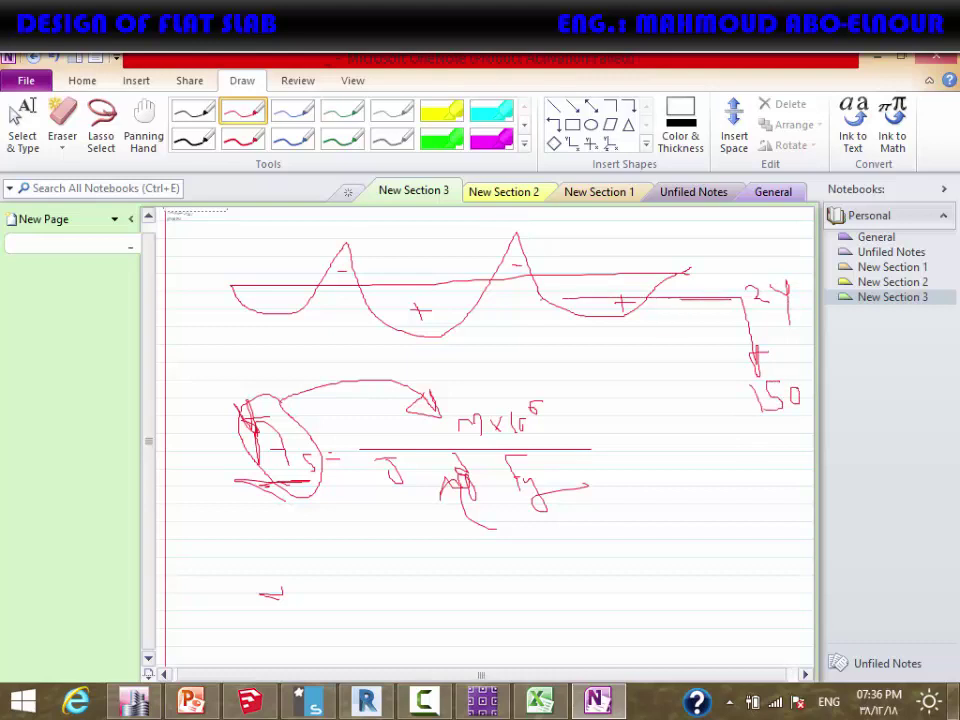
{"action": "mouse_move", "coordinate": [504, 317]}
{"action": "left_mouse_down"}
{"action": "mouse_move", "coordinate": [157, 317]}
{"action": "mouse_move", "coordinate": [703, 325]}
{"action": "left_mouse_up"}
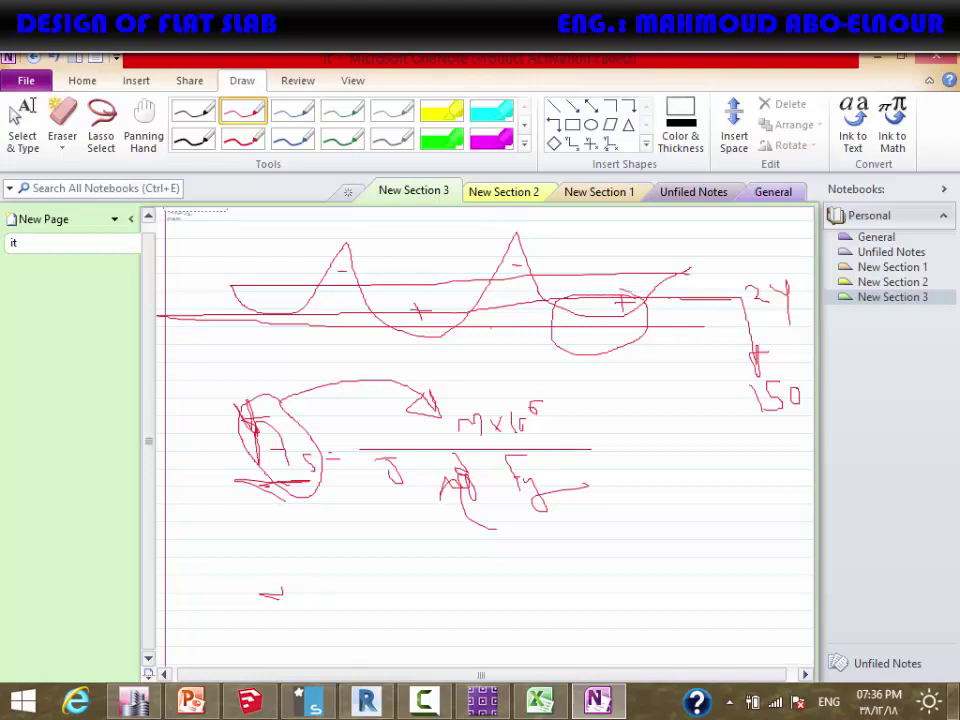
{"action": "mouse_move", "coordinate": [371, 323]}
{"action": "left_mouse_down"}
{"action": "mouse_move", "coordinate": [409, 367]}
{"action": "mouse_move", "coordinate": [484, 342]}
{"action": "left_mouse_up"}
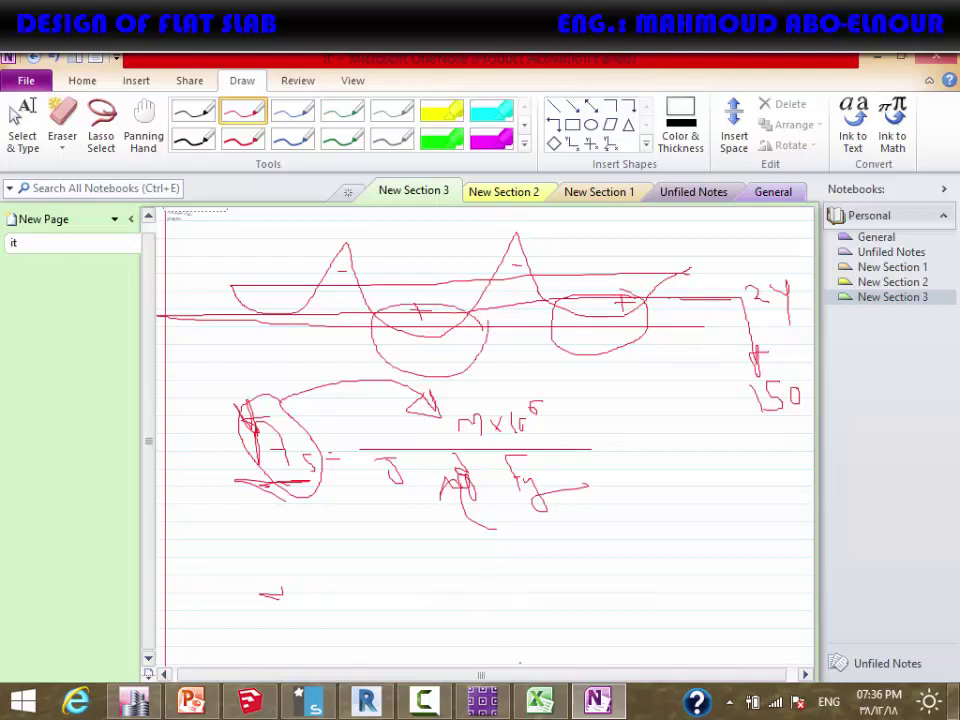
Switch to SAFE and set the minimum of the M11 contour range to 24 kN-m/m
{"action": "left_click", "coordinate": [480, 699]}
{"action": "double_click", "coordinate": [296, 507]}
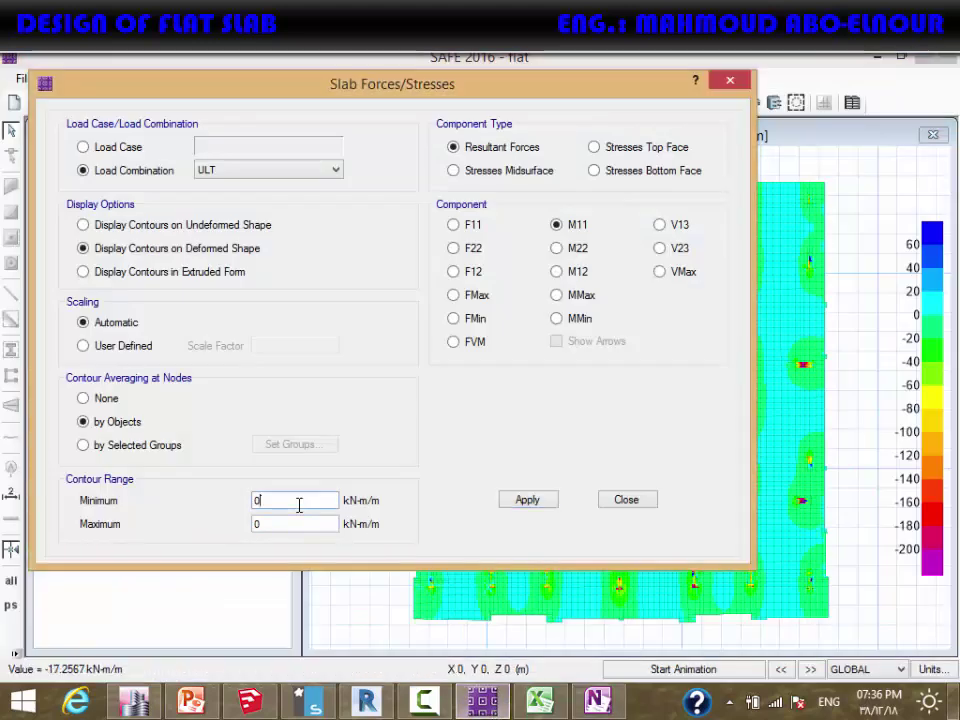
{"action": "left_click", "coordinate": [289, 511]}
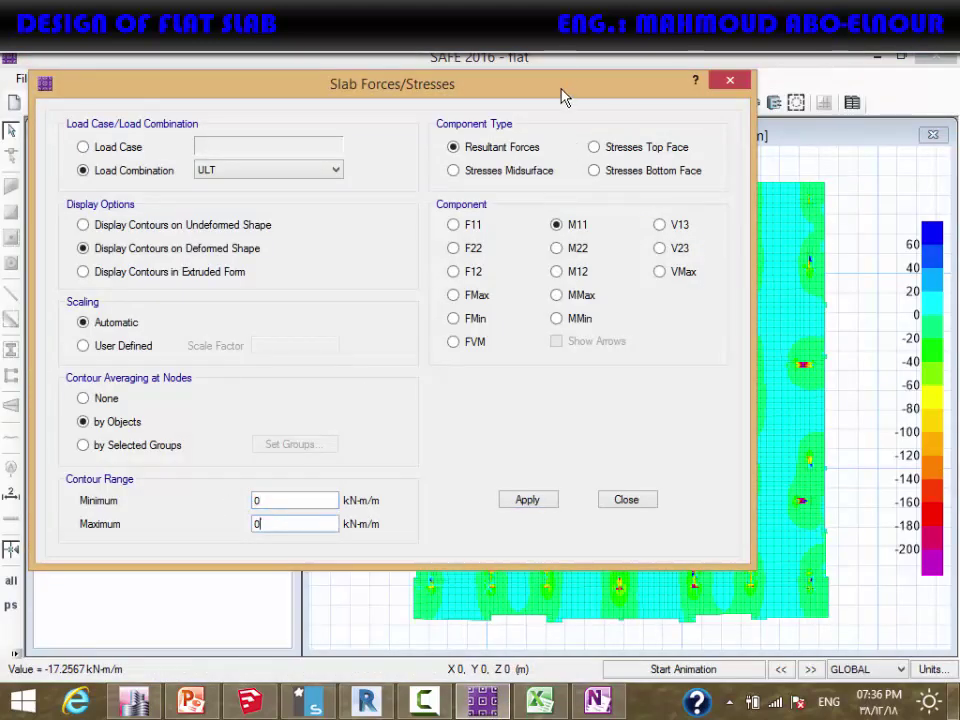
{"action": "left_click_drag", "start_coordinate": [309, 501], "coordinate": [210, 507]}
{"action": "type", "text": "24"}
Check the moment capacity of six 10 mm bars in F2 of the Excel table and return to SAFE
{"action": "left_click", "coordinate": [540, 700]}
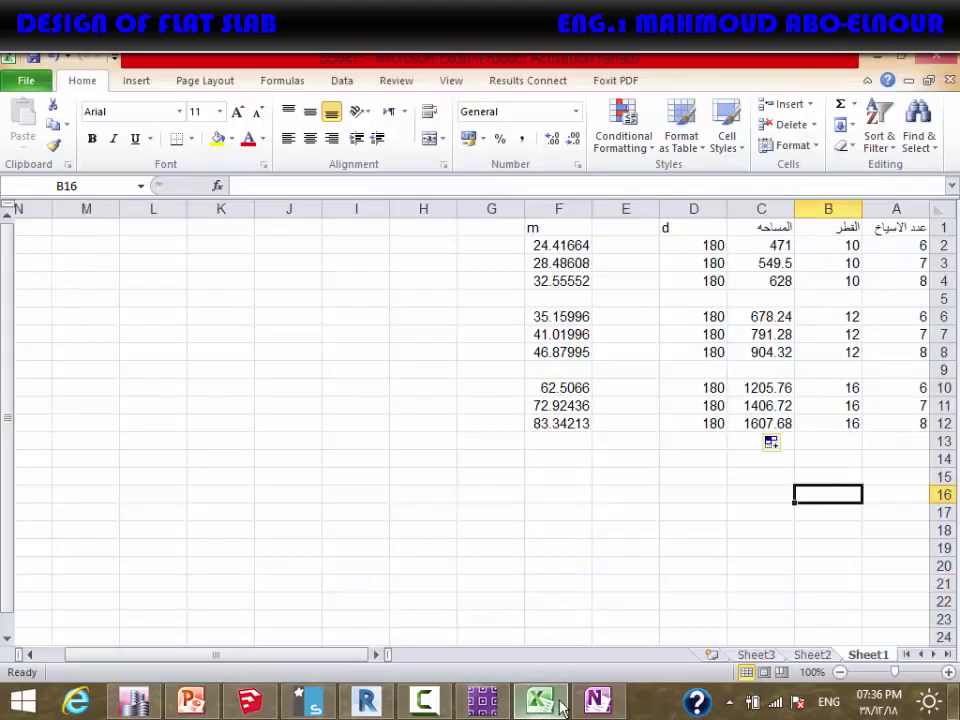
{"action": "left_click", "coordinate": [558, 245]}
{"action": "left_click", "coordinate": [482, 700]}
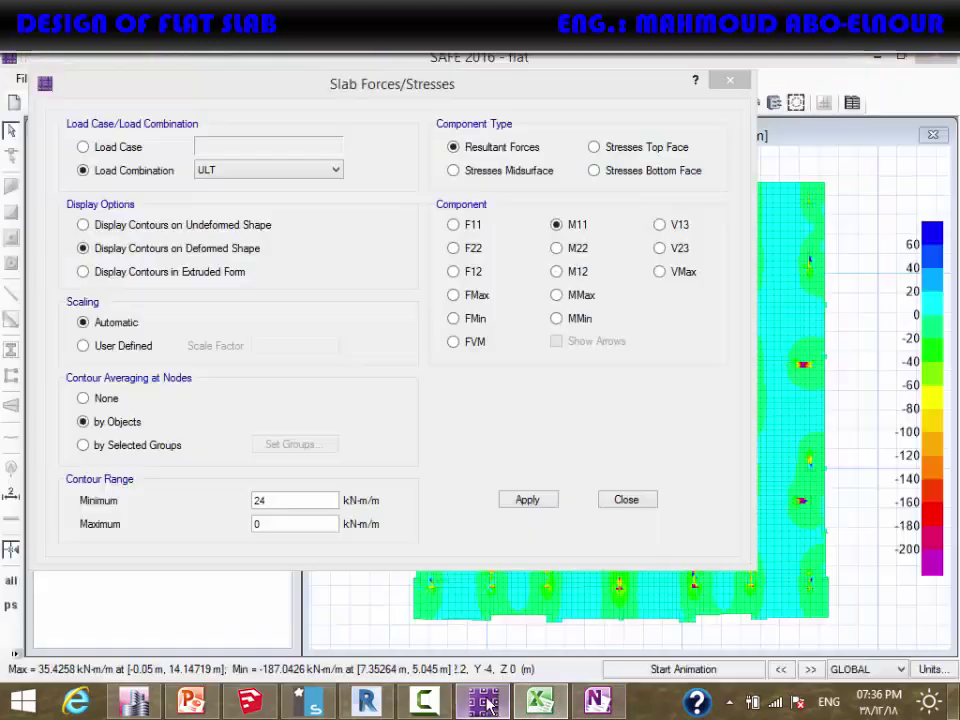
Set the maximum of the M11 contour range to 150 kN-m/m, apply it, and move the dialog clear of the slab diagram
{"action": "left_click", "coordinate": [290, 524]}
{"action": "key", "text": "shift+Home"}
{"action": "type", "text": "150"}
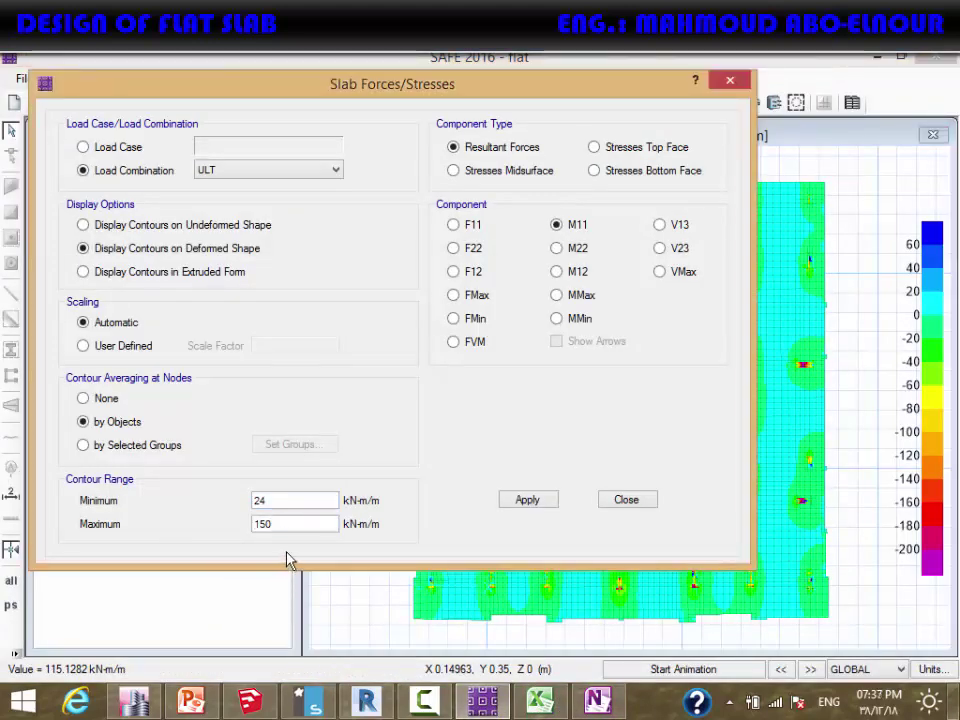
{"action": "left_click", "coordinate": [507, 500]}
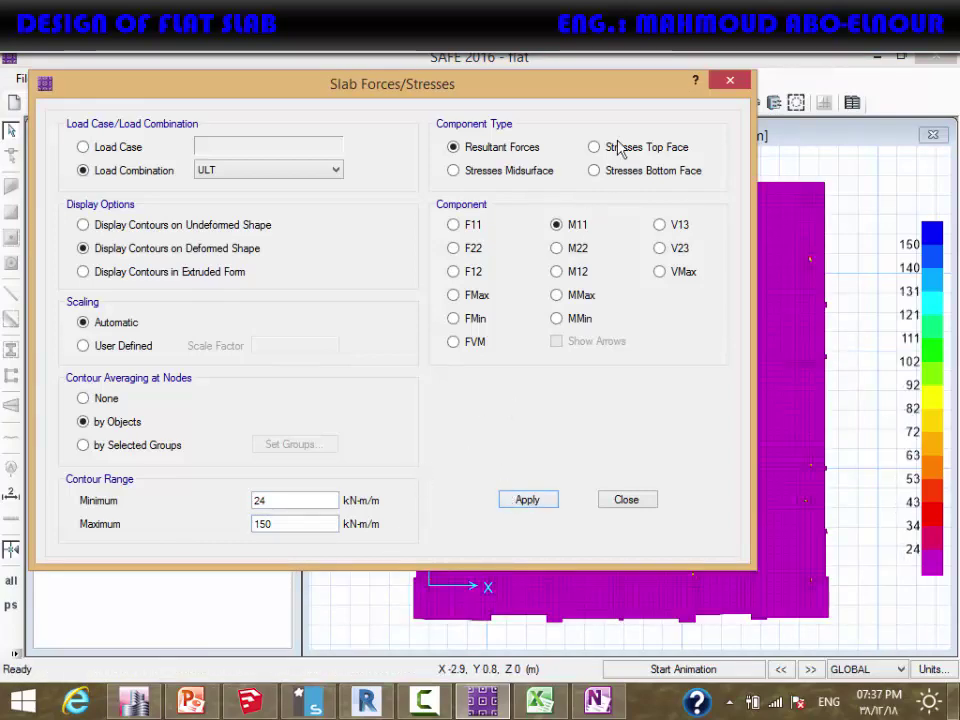
{"action": "left_click_drag", "start_coordinate": [627, 84], "coordinate": [243, 145]}
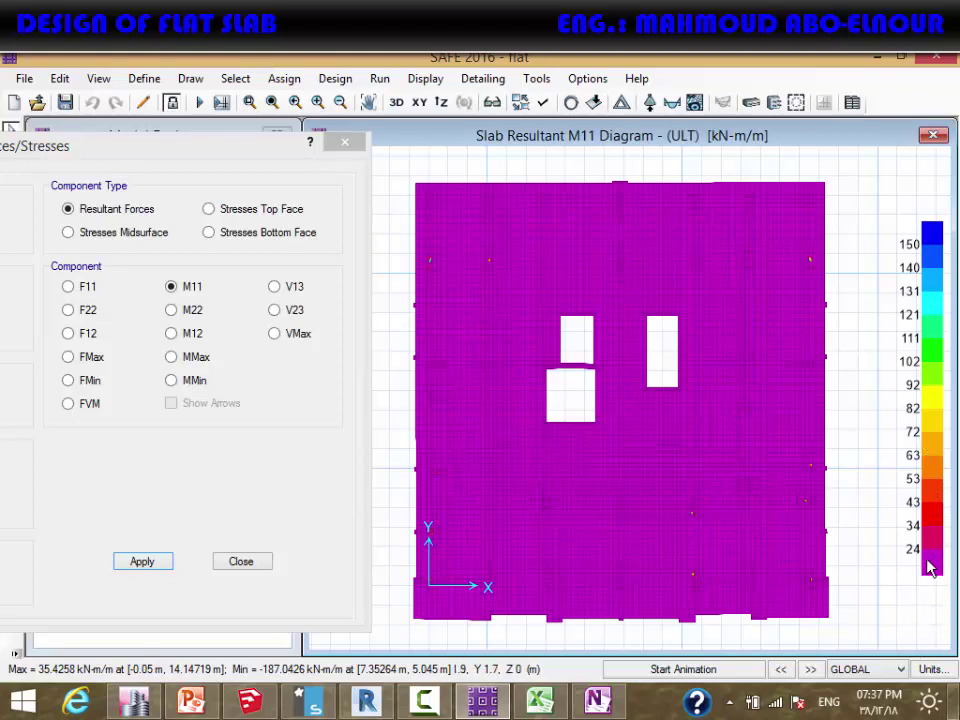
Switch to OneNote, undo the last capacity-line and circle strokes, and draw a horizontal line below the moment sketch with arrows at its end
{"action": "left_click", "coordinate": [595, 702]}
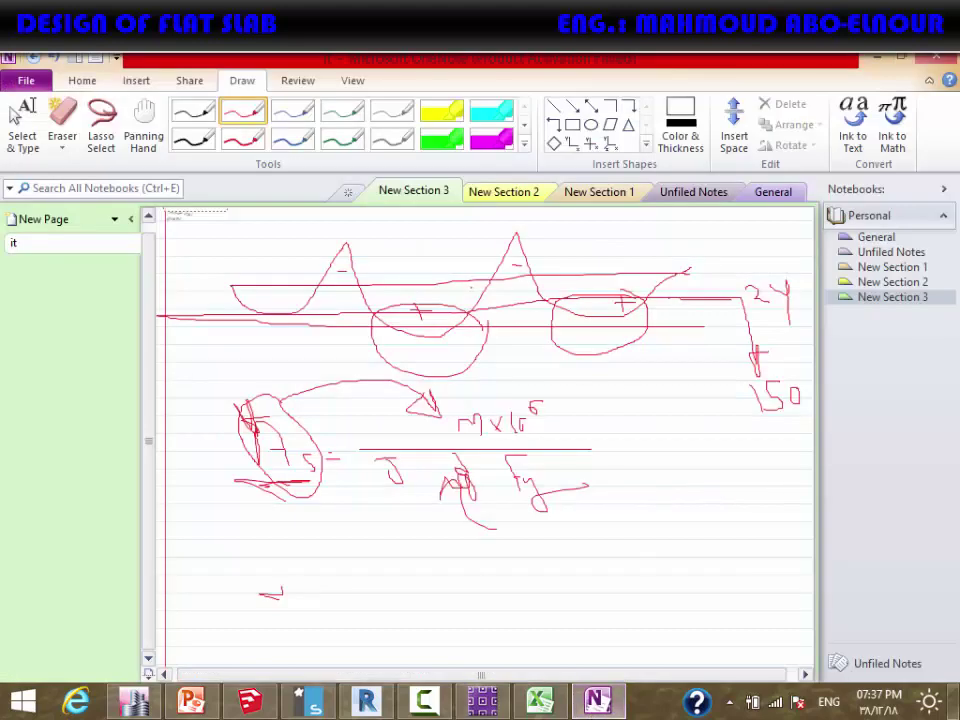
{"action": "key", "text": "ctrl+z"}
{"action": "key", "text": "ctrl+z"}
{"action": "key", "text": "ctrl+z"}
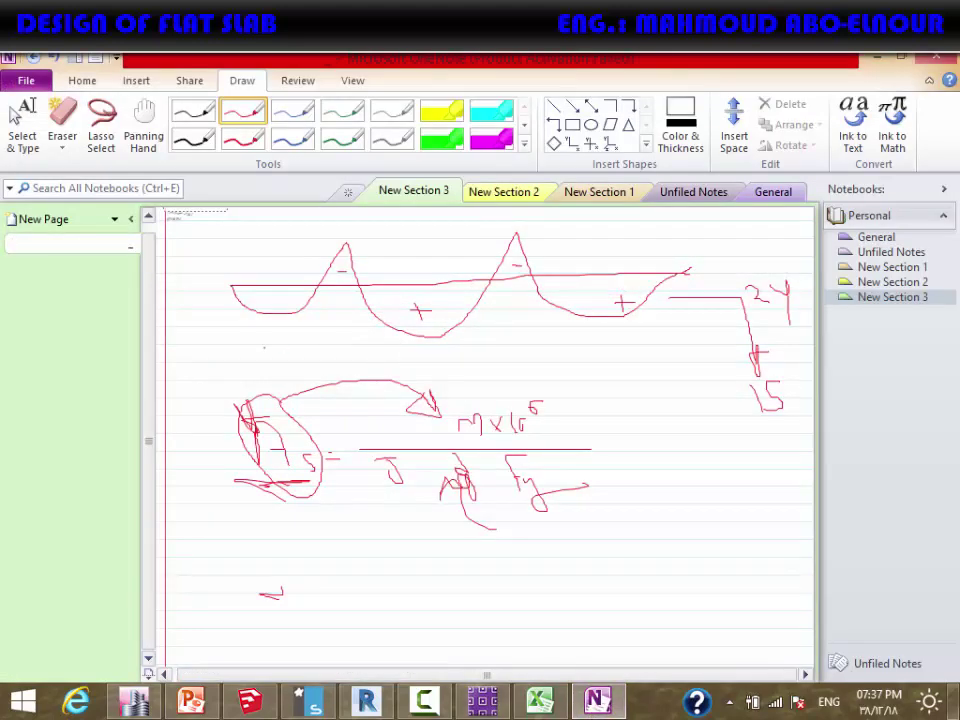
{"action": "left_click_drag", "start_coordinate": [247, 343], "coordinate": [682, 341]}
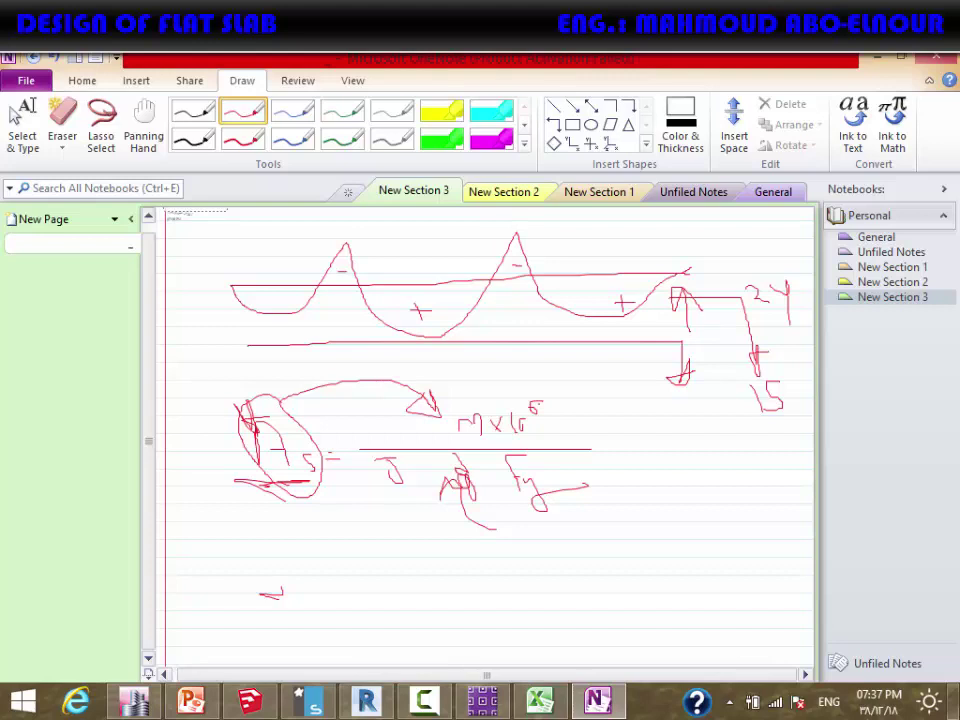
Switch to SAFE and display the slab M22 diagram for the ULT combination with the 24 to 150 kN-m/m contour range
{"action": "key", "text": "alt+Tab"}
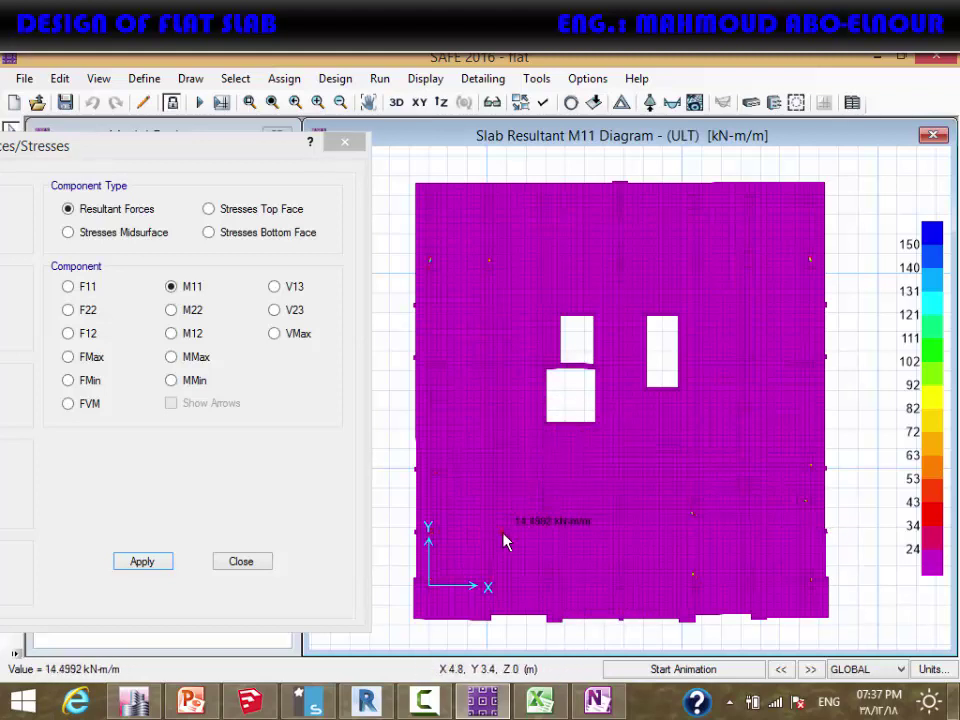
{"action": "left_click", "coordinate": [171, 310]}
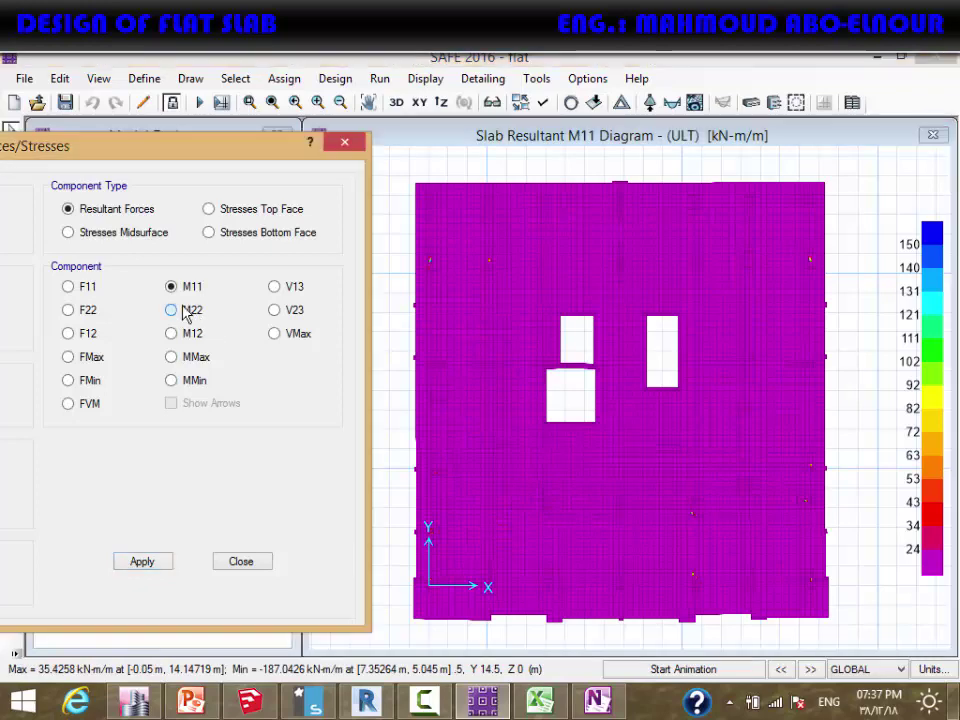
{"action": "left_click_drag", "start_coordinate": [156, 152], "coordinate": [499, 145]}
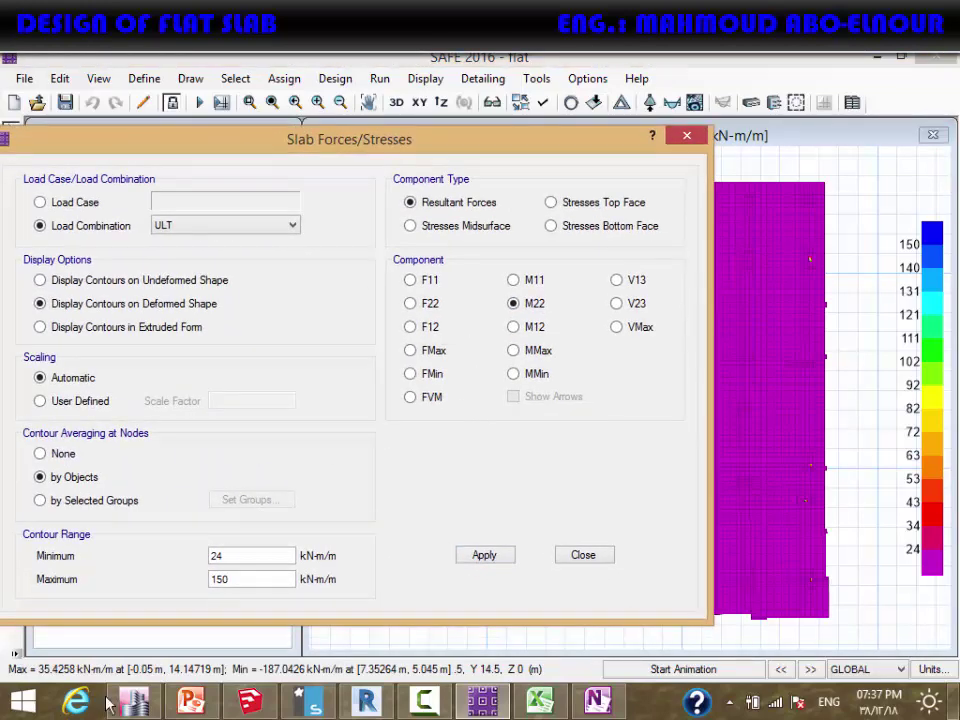
{"action": "left_click", "coordinate": [470, 558]}
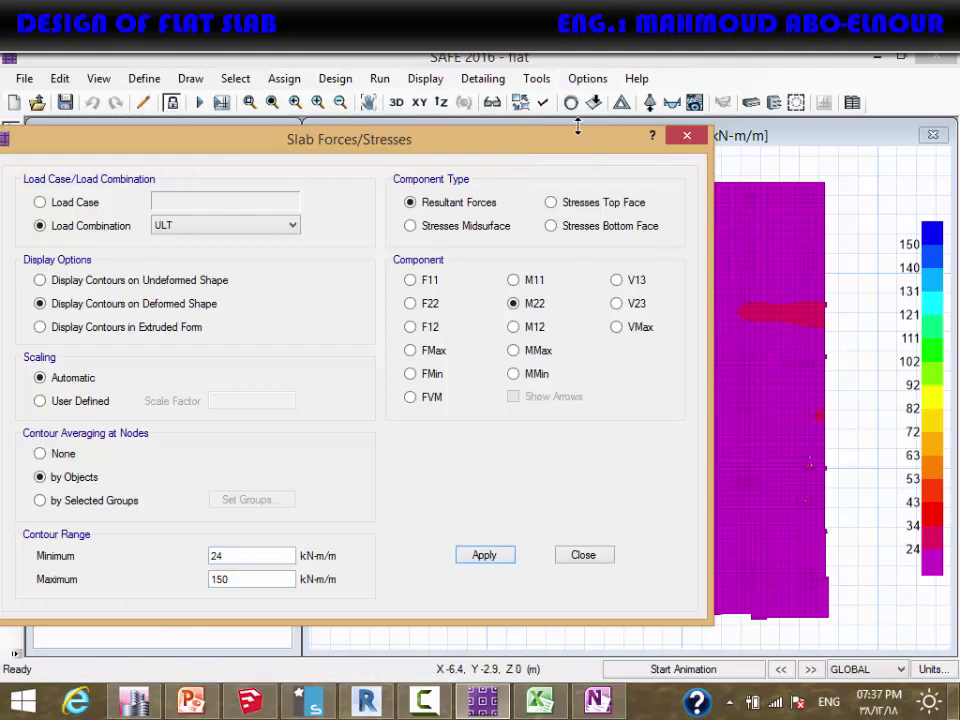
{"action": "left_click_drag", "start_coordinate": [577, 137], "coordinate": [206, 208]}
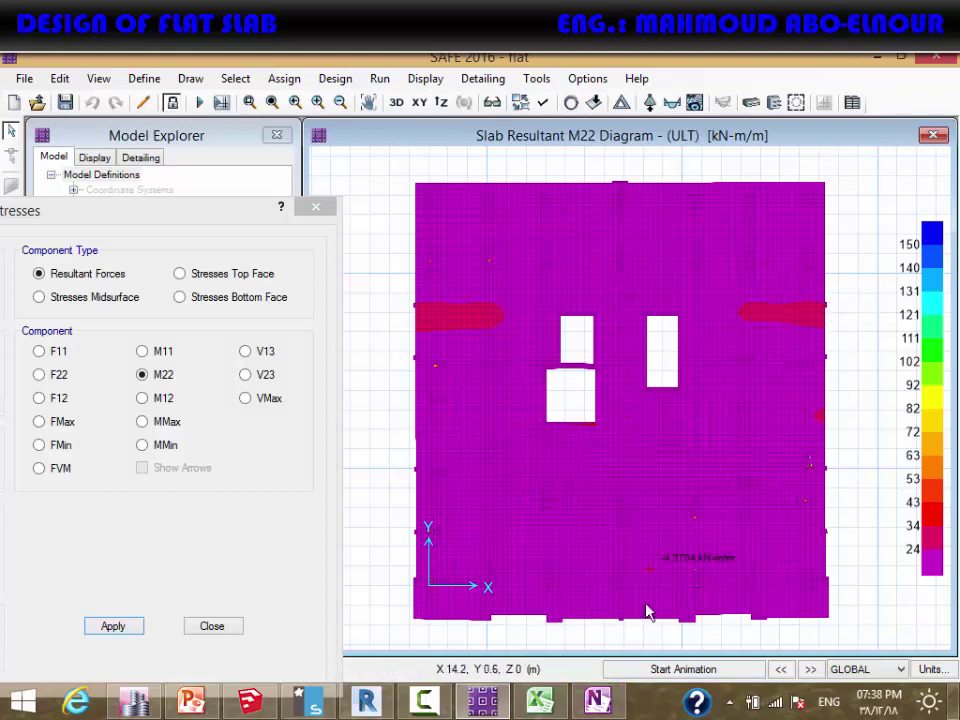
Check the capacity table in Excel, return to SAFE, and apply a minimum of 2 kN-m/m to the M22 contour range
{"action": "left_click", "coordinate": [541, 703]}
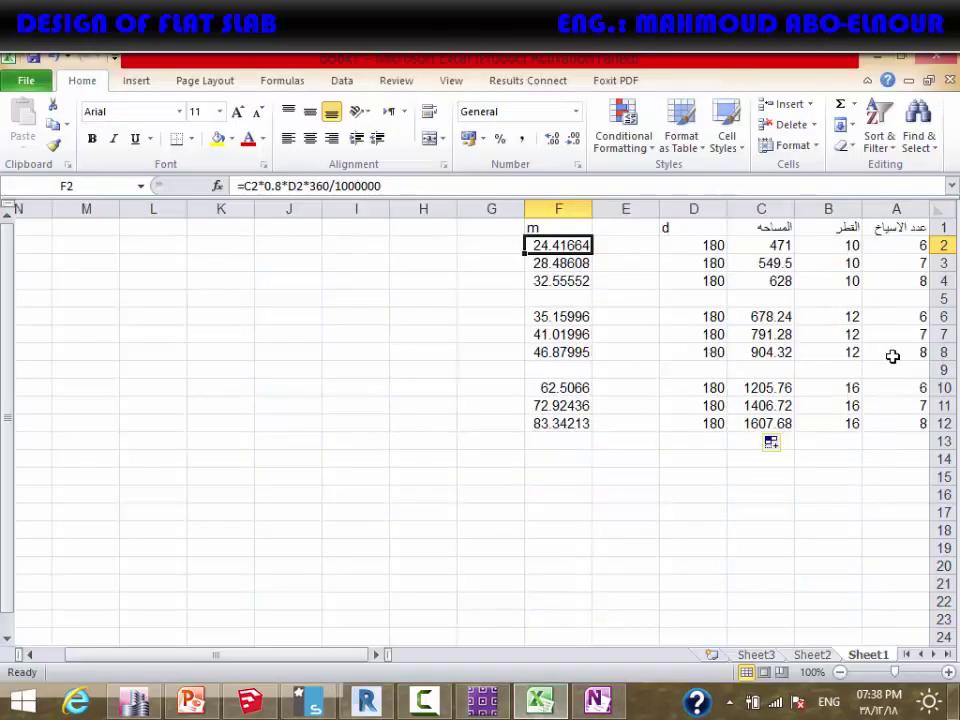
{"action": "left_click", "coordinate": [508, 698]}
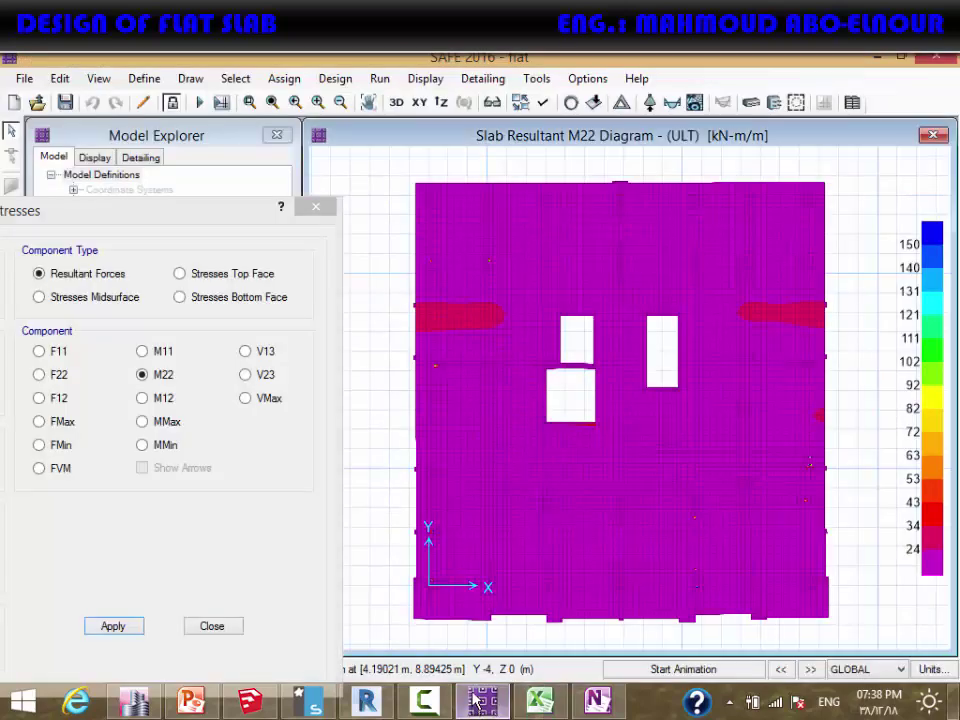
{"action": "left_click_drag", "start_coordinate": [111, 214], "coordinate": [470, 127]}
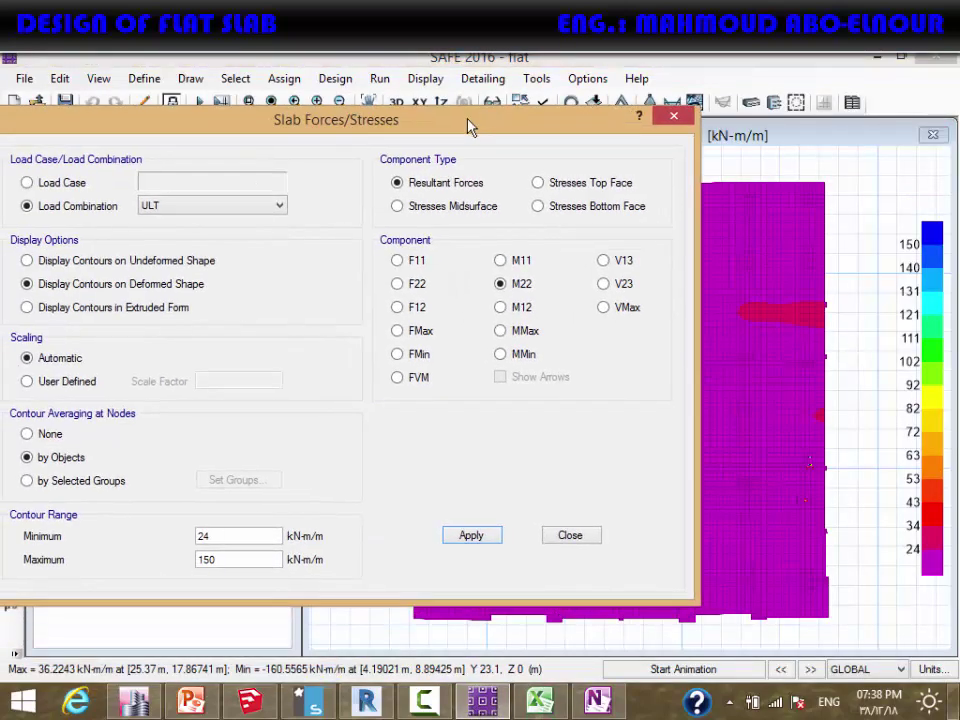
{"action": "left_click", "coordinate": [231, 537]}
{"action": "type", "text": "2"}
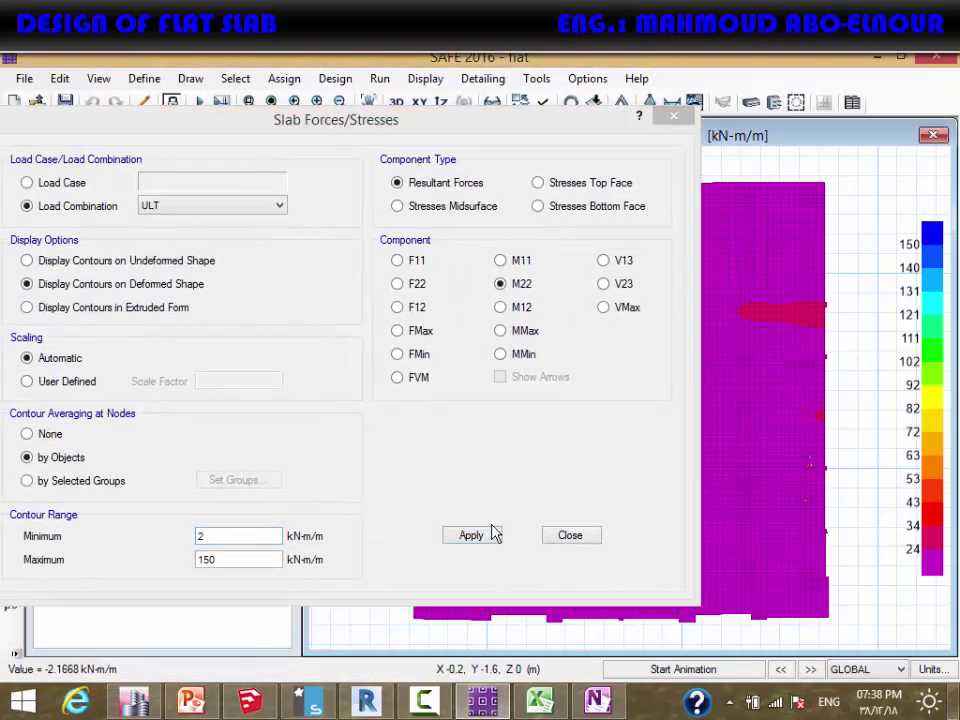
{"action": "left_click", "coordinate": [474, 537]}
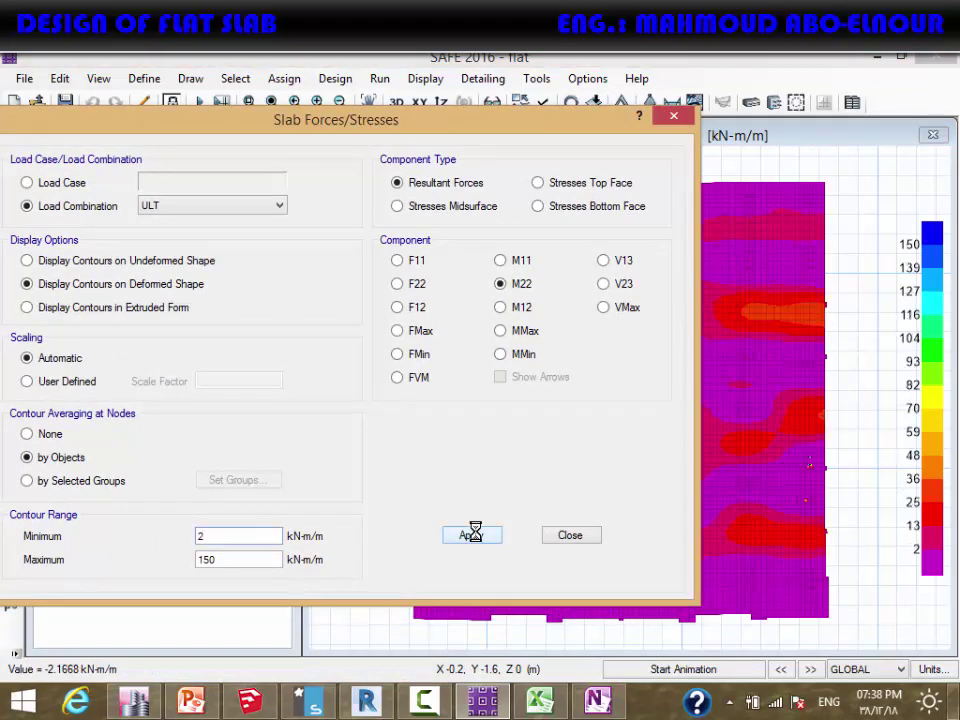
{"action": "left_click_drag", "start_coordinate": [470, 119], "coordinate": [132, 161]}
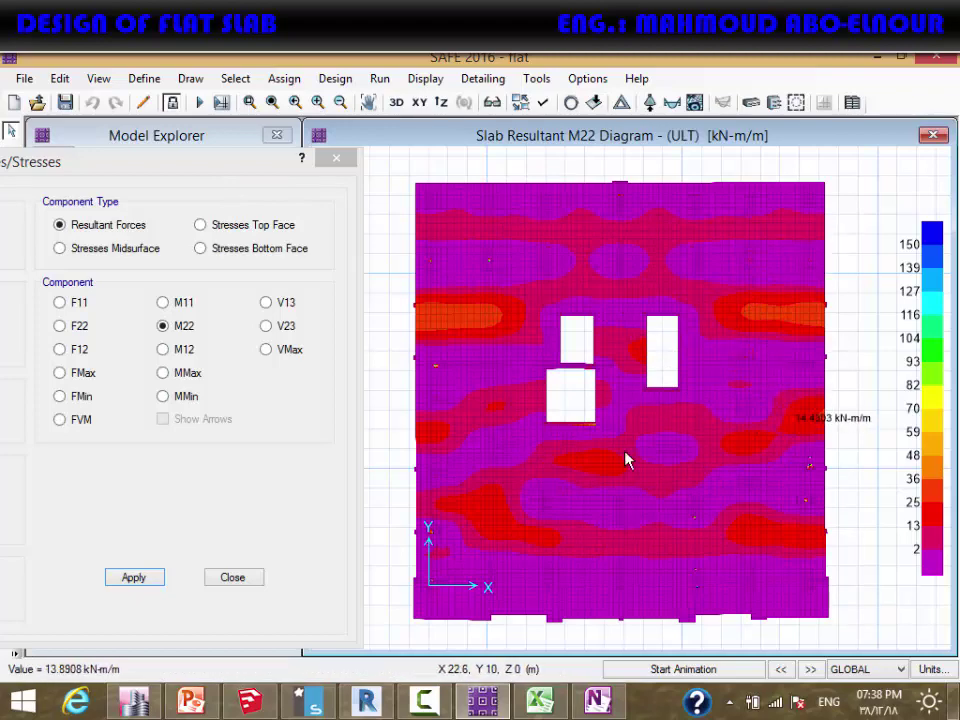
{"action": "left_click_drag", "start_coordinate": [197, 166], "coordinate": [230, 122]}
{"action": "left_click", "coordinate": [450, 336]}
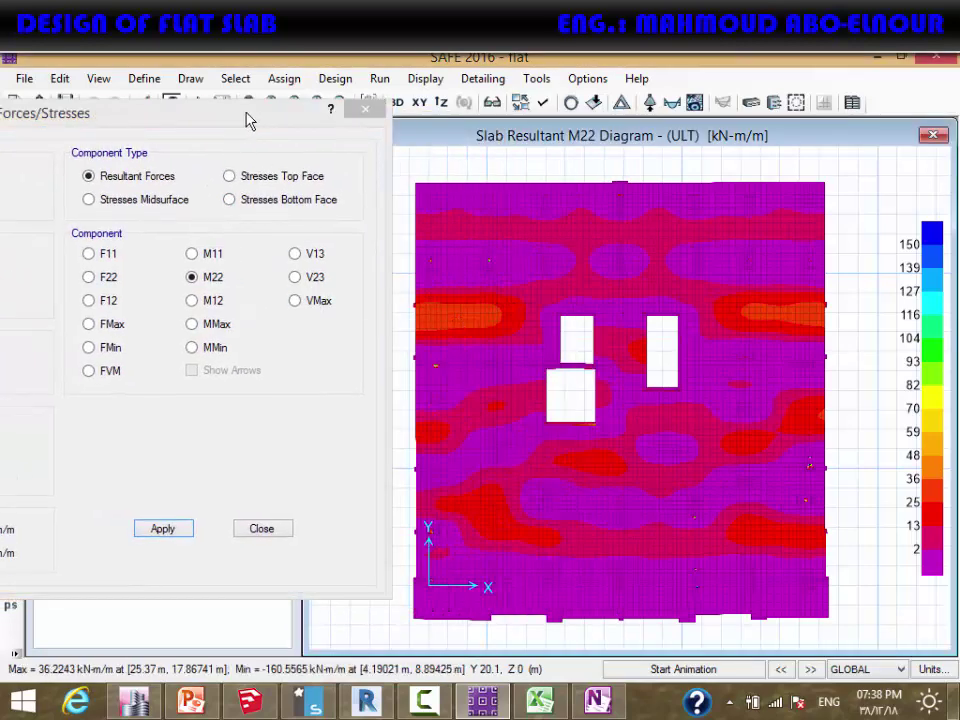
Set the minimum of the M22 contour range to 24 kN-m/m, apply it, and move the dialog off the slab diagram
{"action": "left_click_drag", "start_coordinate": [249, 120], "coordinate": [555, 78]}
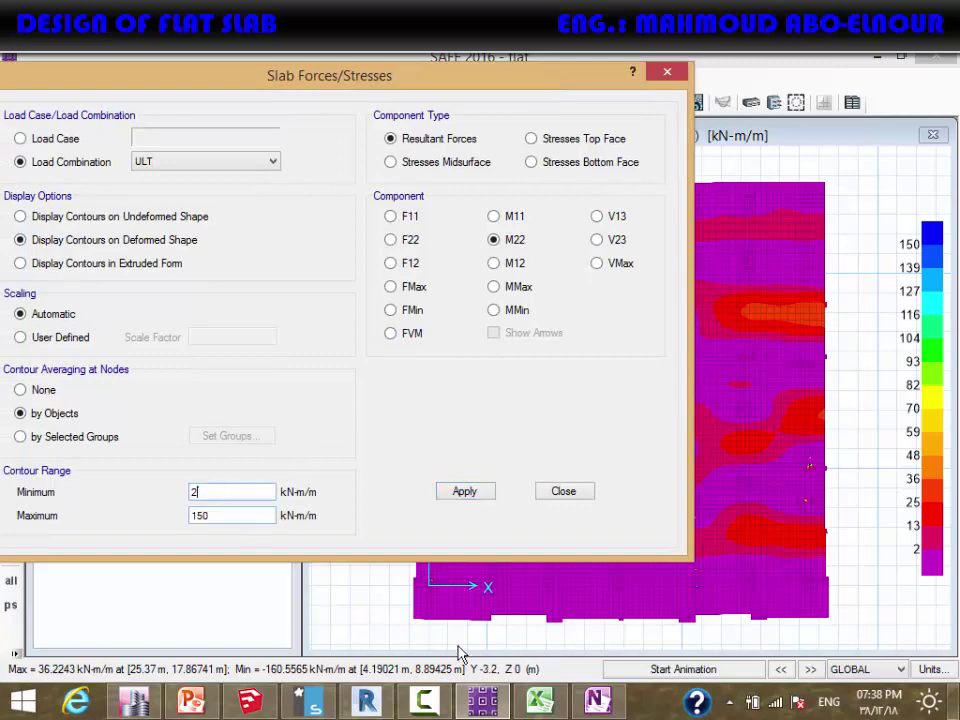
{"action": "left_click", "coordinate": [539, 702]}
{"action": "left_click", "coordinate": [539, 702]}
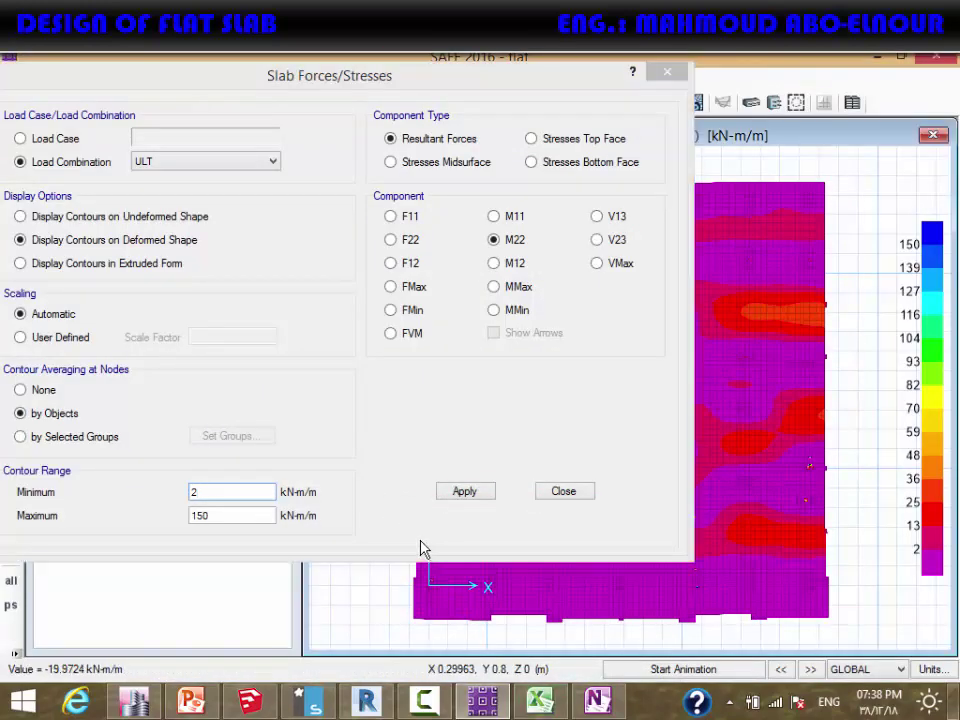
{"action": "type", "text": "4"}
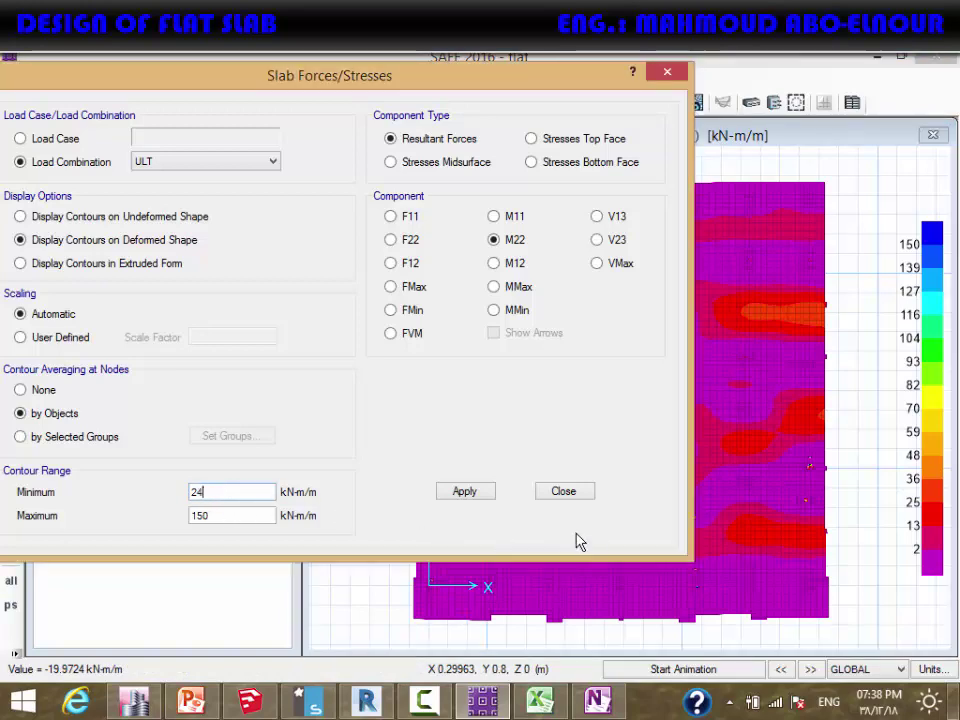
{"action": "left_click", "coordinate": [487, 497]}
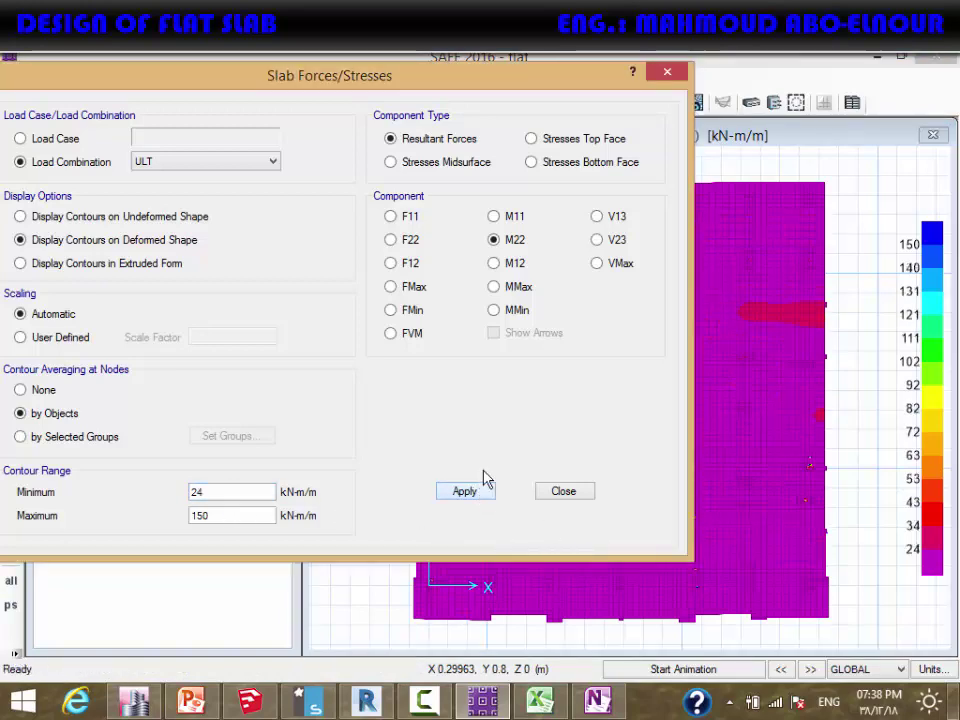
{"action": "left_click_drag", "start_coordinate": [495, 80], "coordinate": [181, 140]}
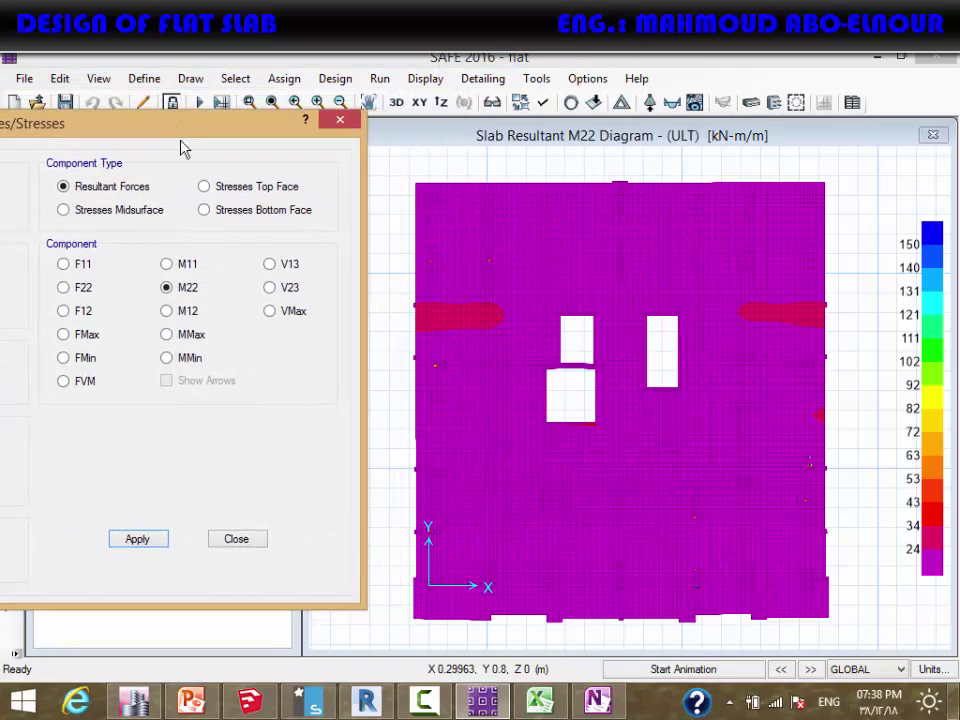
Inspect the M22 moments around the coloured strip at the slab edge and recheck the 24 kN-m/m contour minimum
{"action": "left_click", "coordinate": [406, 377]}
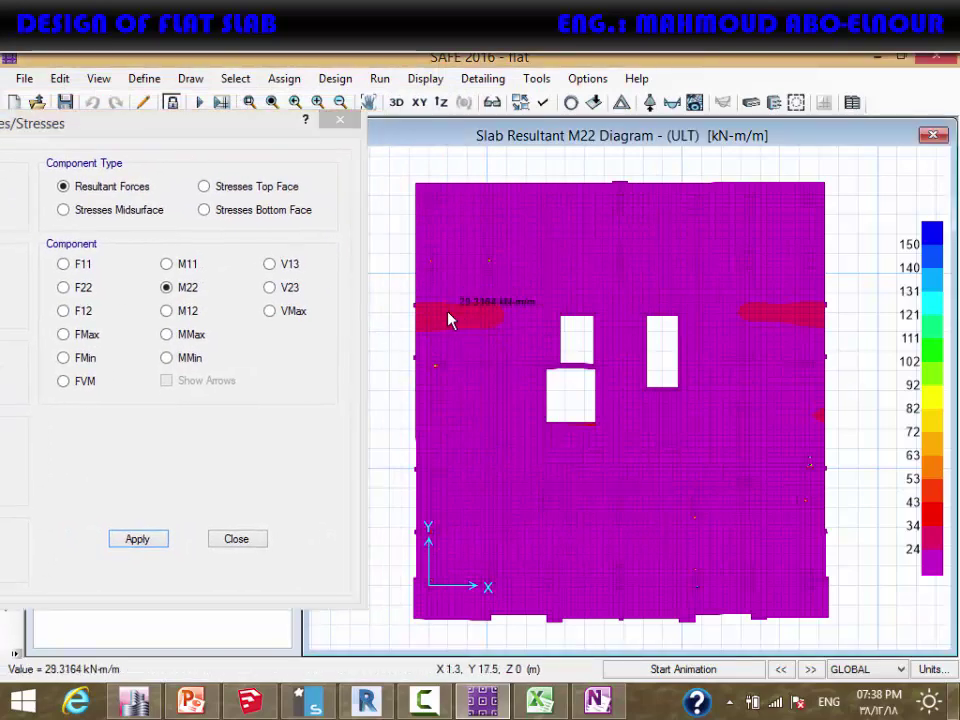
{"action": "scroll", "coordinate": [440, 316], "scroll_direction": "up", "scroll_amount": 2}
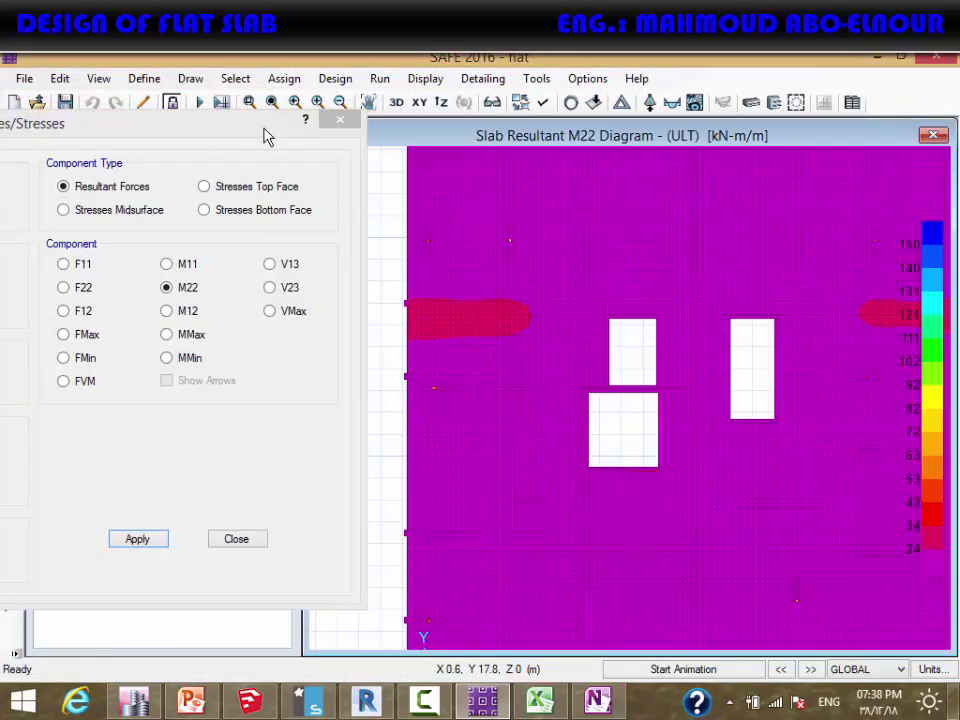
{"action": "left_click", "coordinate": [295, 133]}
{"action": "left_click_drag", "start_coordinate": [295, 133], "coordinate": [783, 106]}
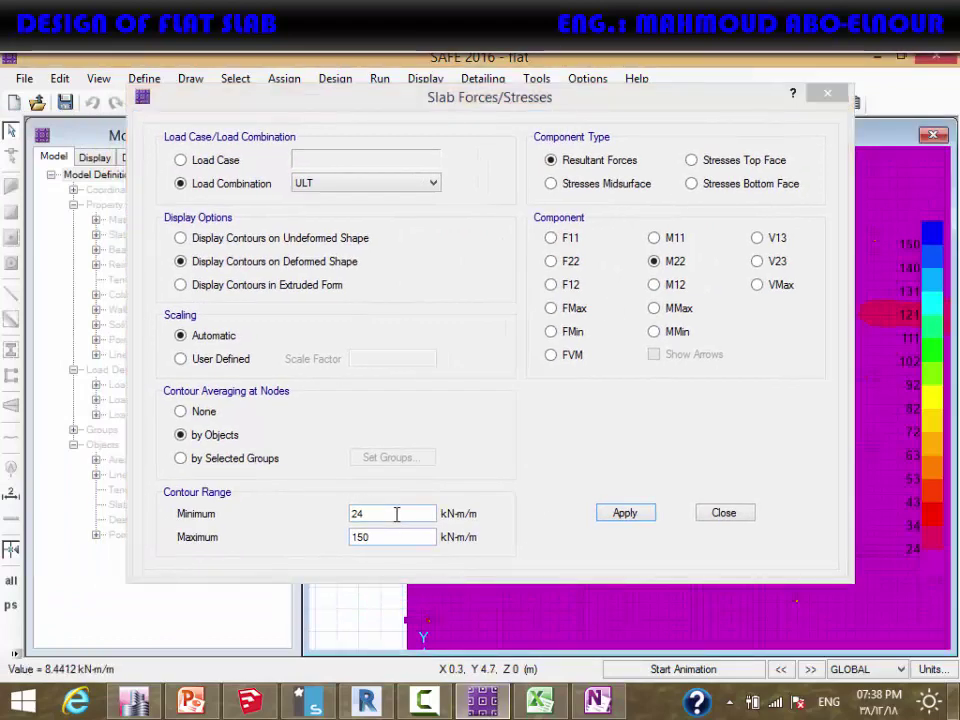
{"action": "left_click", "coordinate": [396, 514]}
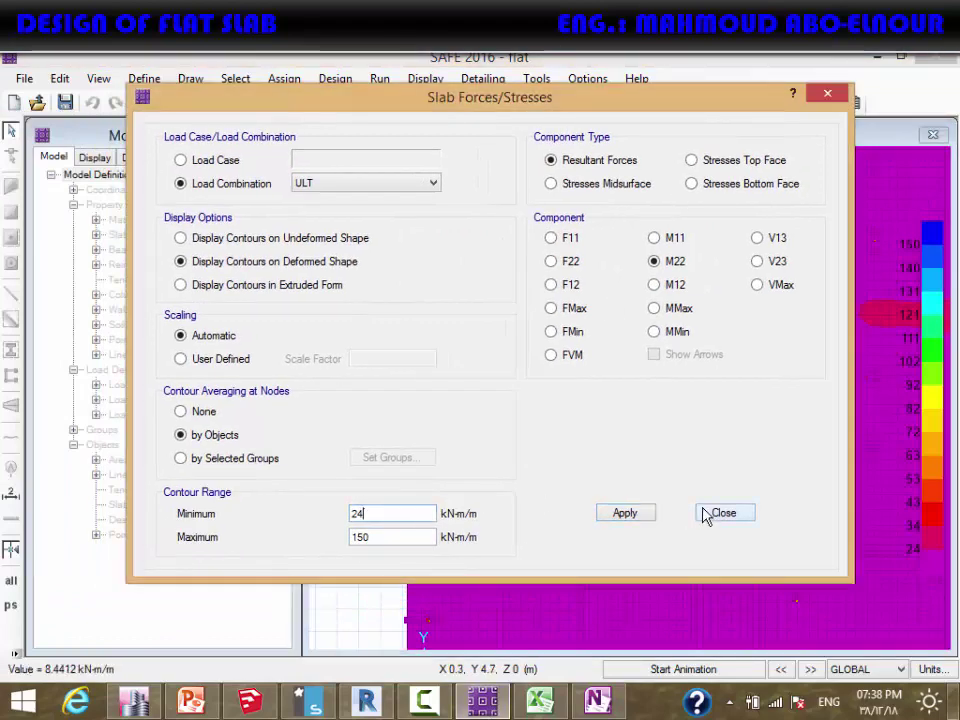
{"action": "key", "text": "Return"}
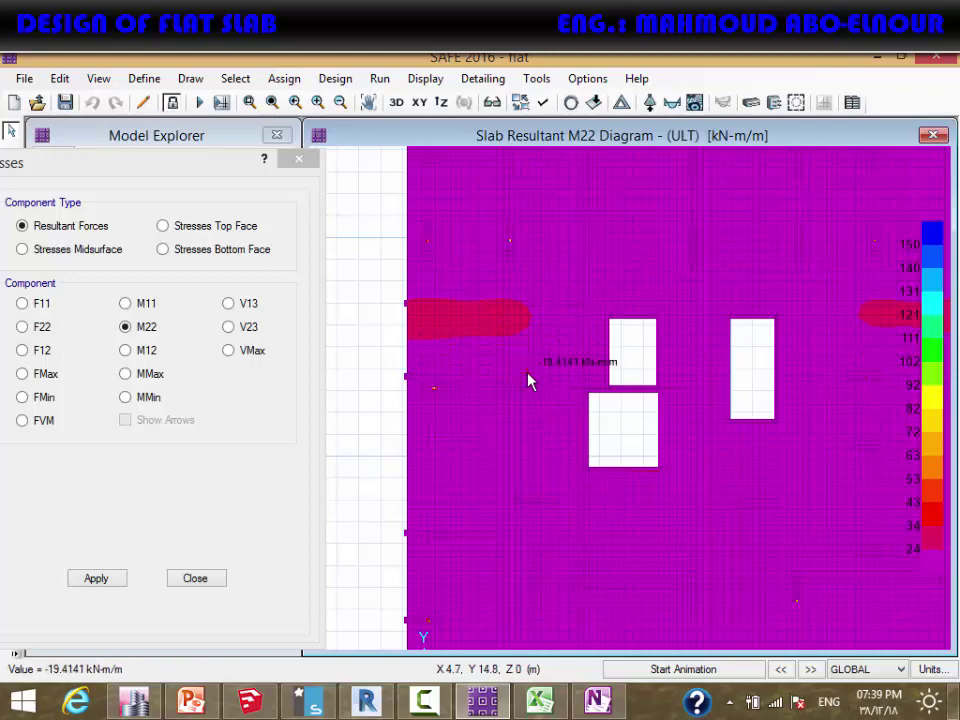
{"action": "left_click_drag", "start_coordinate": [195, 167], "coordinate": [435, 126]}
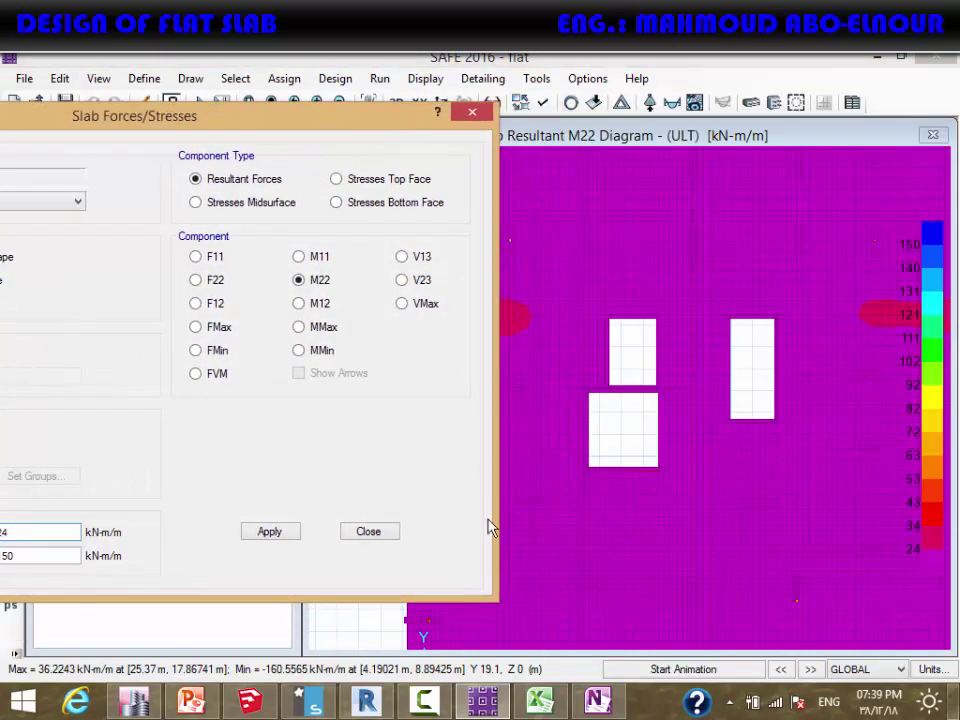
Switch to OneNote and draw six roughly horizontal red pen lines on a blank area of the page
{"action": "key", "text": "alt+Tab"}
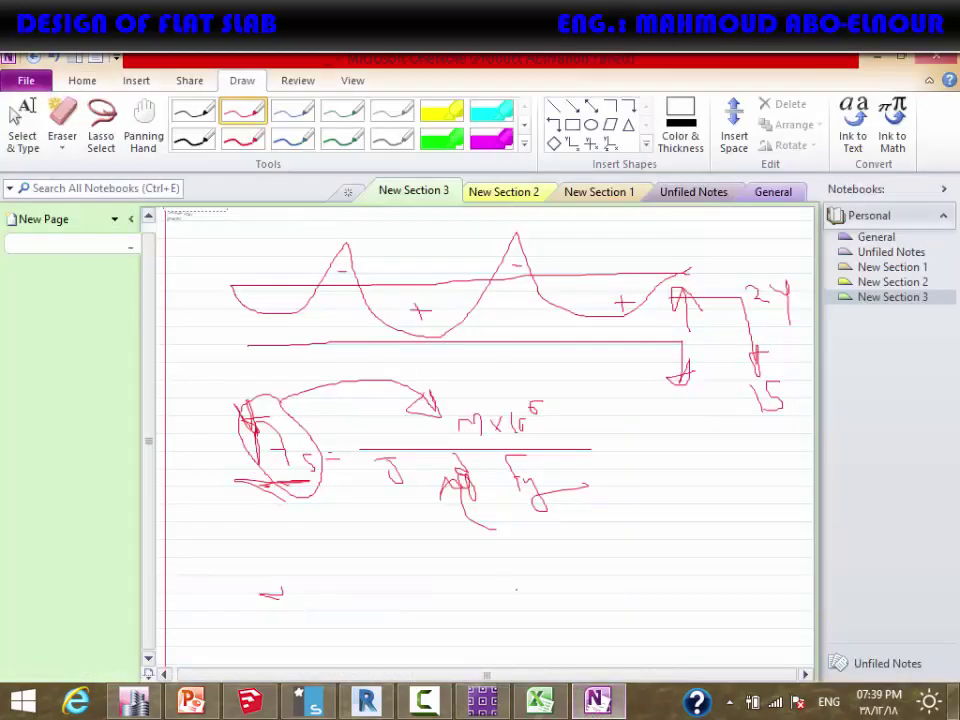
{"action": "scroll", "coordinate": [516, 590], "scroll_direction": "down", "scroll_amount": 5, "text": "ctrl"}
{"action": "scroll", "coordinate": [490, 470], "scroll_direction": "down", "scroll_amount": 5}
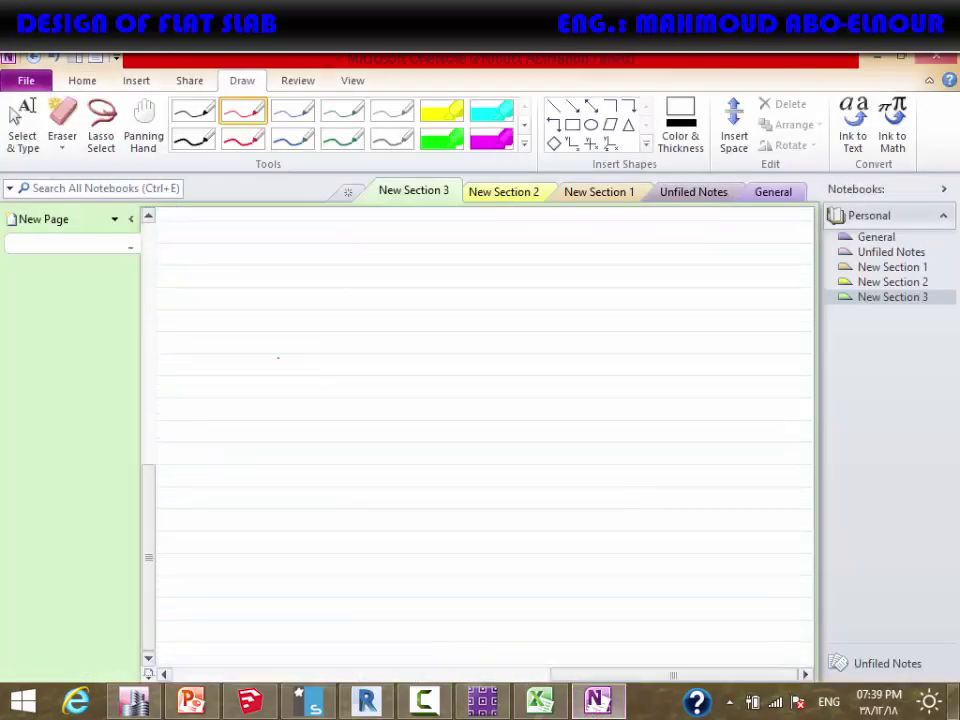
{"action": "left_click_drag", "start_coordinate": [278, 357], "coordinate": [568, 344]}
{"action": "left_click_drag", "start_coordinate": [276, 424], "coordinate": [542, 427]}
{"action": "left_click_drag", "start_coordinate": [259, 524], "coordinate": [561, 526]}
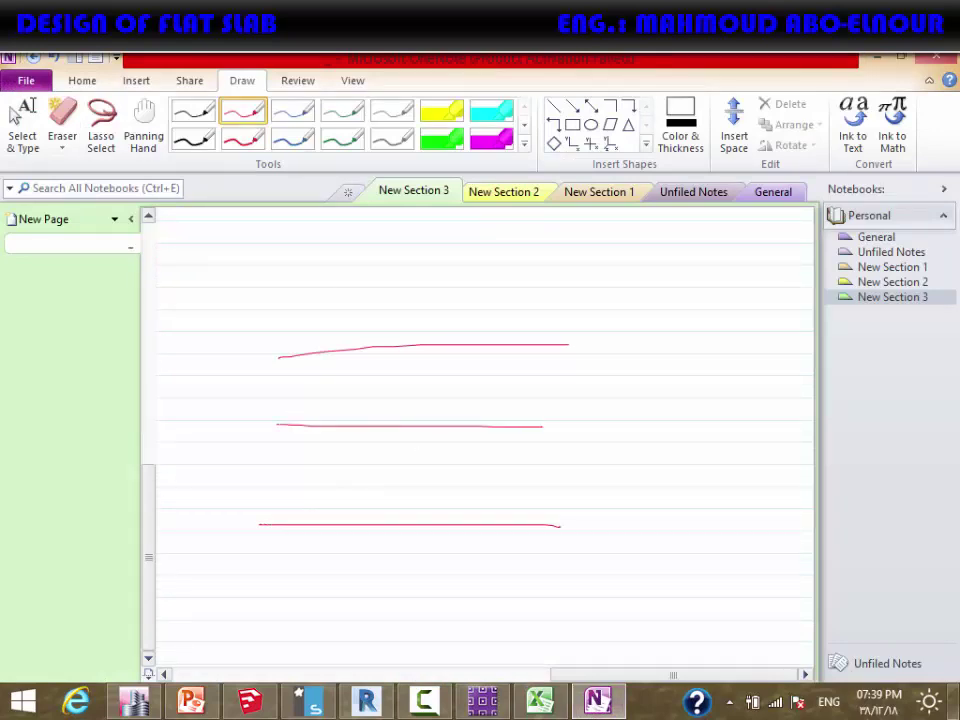
{"action": "left_click_drag", "start_coordinate": [272, 612], "coordinate": [511, 612]}
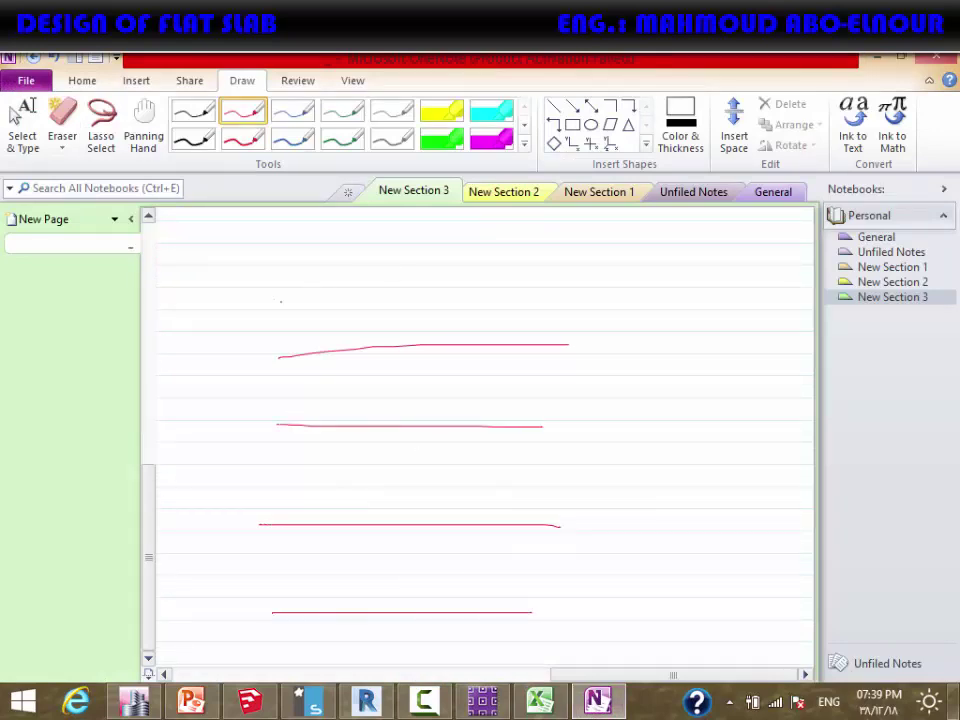
{"action": "left_click_drag", "start_coordinate": [275, 299], "coordinate": [520, 326]}
{"action": "left_click_drag", "start_coordinate": [277, 268], "coordinate": [545, 263]}
{"action": "key", "text": "Escape"}
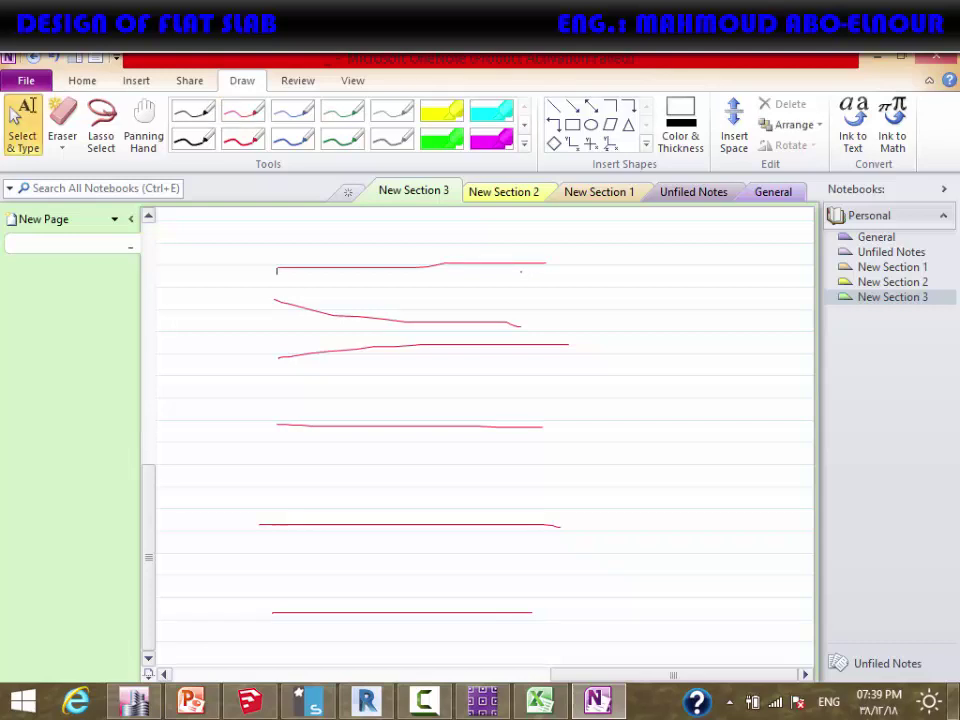
{"action": "left_click", "coordinate": [371, 287]}
{"action": "left_click", "coordinate": [243, 110]}
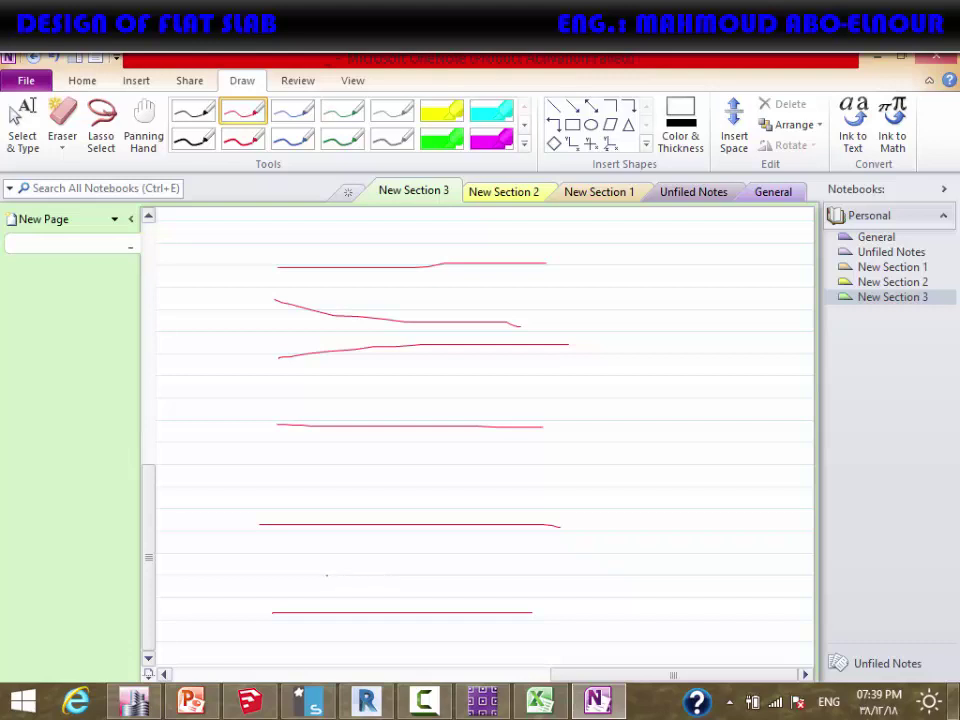
Add four shorter horizontal red pen lines between the long ones and one vertical line crossing them in the OneNote sketch
{"action": "left_click_drag", "start_coordinate": [350, 572], "coordinate": [492, 576]}
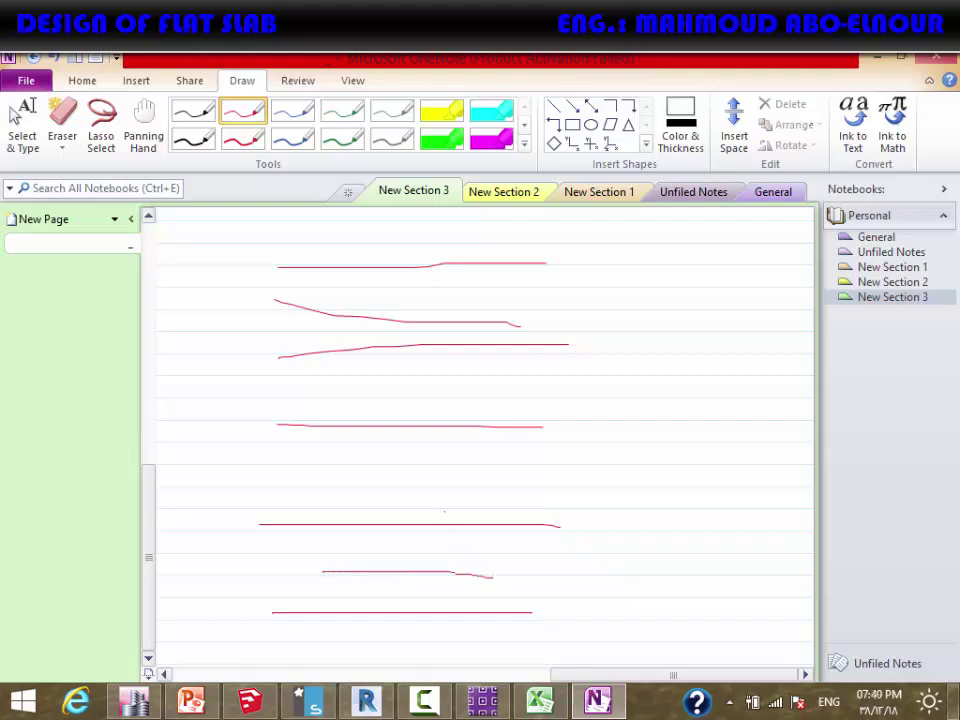
{"action": "left_click_drag", "start_coordinate": [344, 394], "coordinate": [540, 395]}
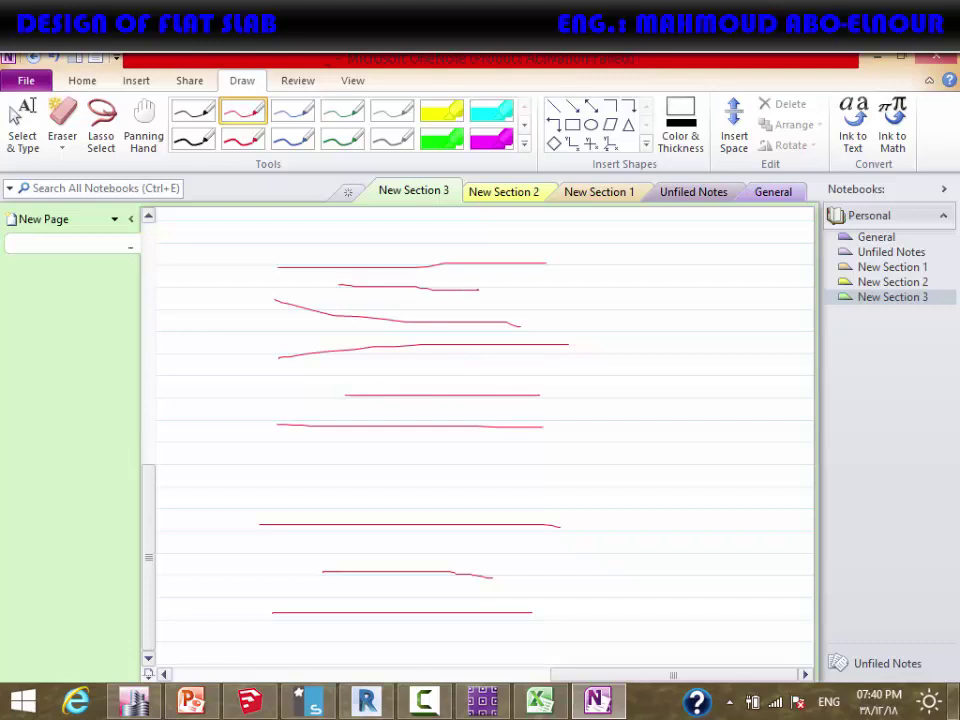
{"action": "left_click_drag", "start_coordinate": [443, 231], "coordinate": [437, 584]}
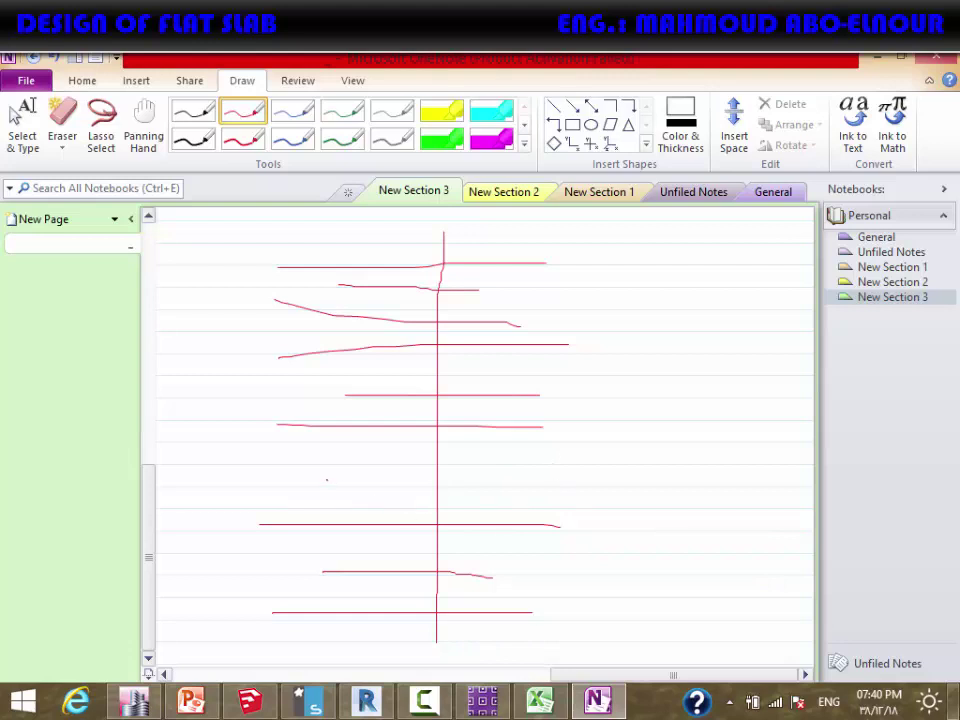
{"action": "left_click_drag", "start_coordinate": [432, 474], "coordinate": [546, 476]}
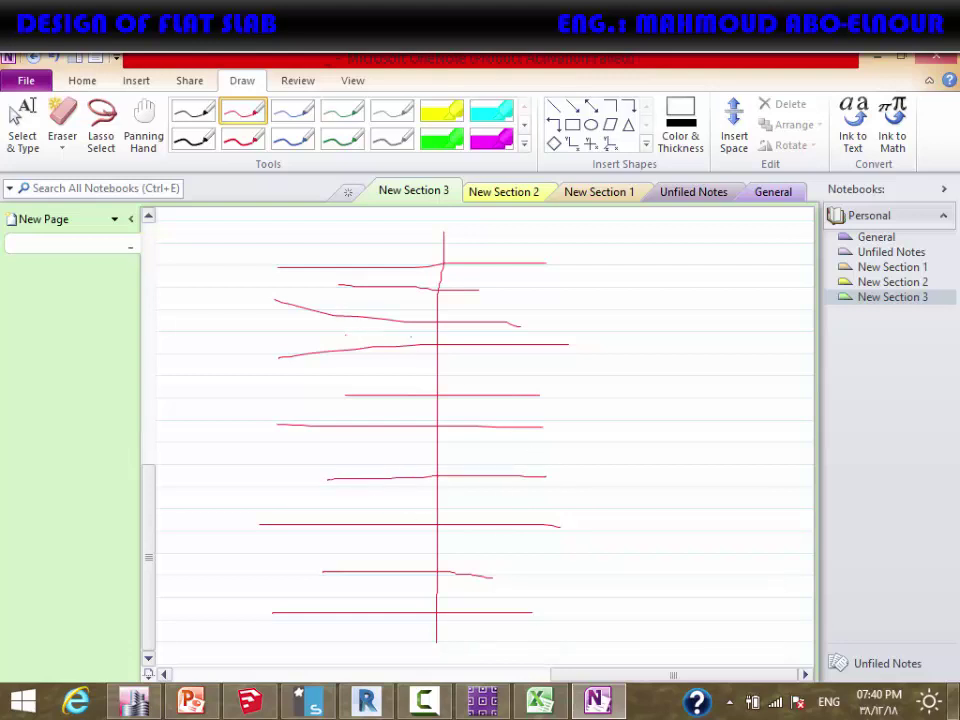
{"action": "left_click_drag", "start_coordinate": [345, 337], "coordinate": [522, 336]}
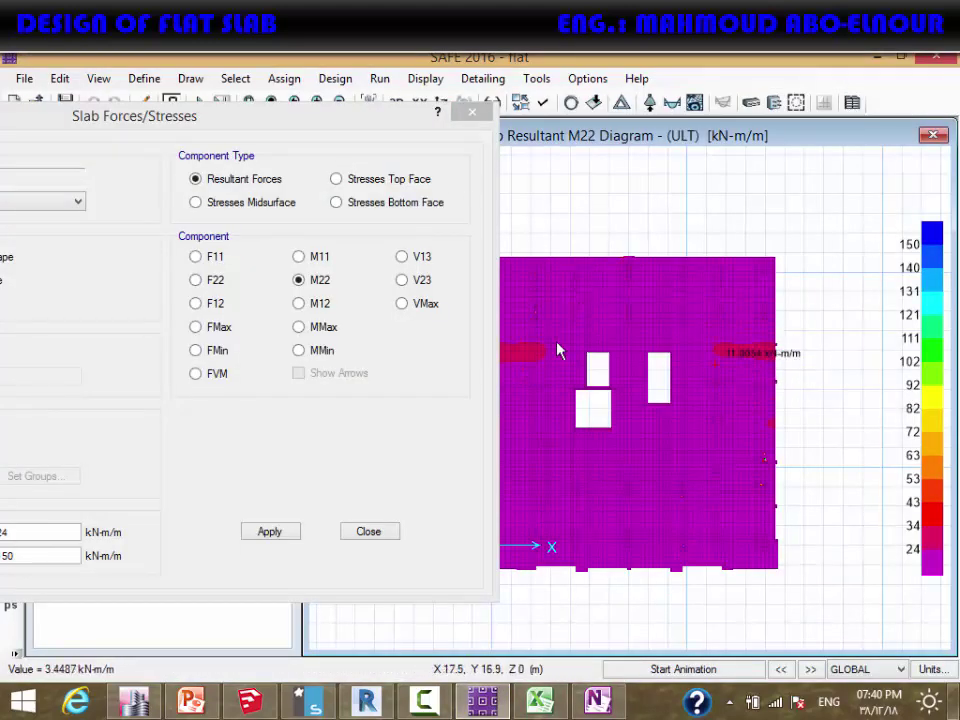
Return to SAFE and apply an M22 contour minimum of 24*1.5, giving 36 kN-m/m, with the maximum kept at 150
{"action": "left_click_drag", "start_coordinate": [329, 137], "coordinate": [221, 166]}
{"action": "left_click", "coordinate": [435, 291]}
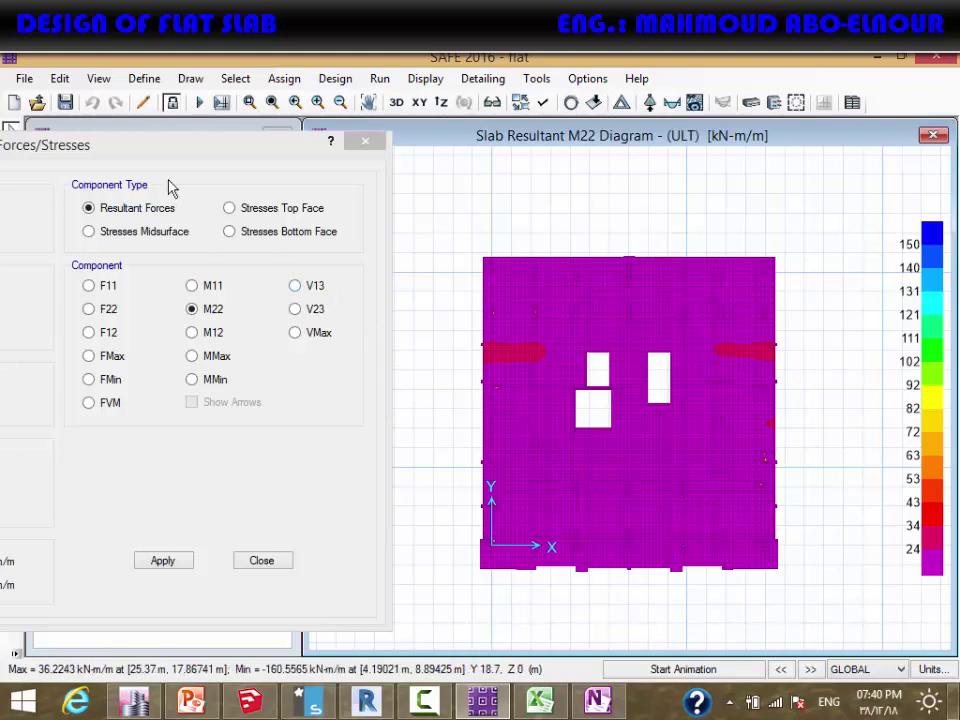
{"action": "left_click_drag", "start_coordinate": [174, 157], "coordinate": [541, 158]}
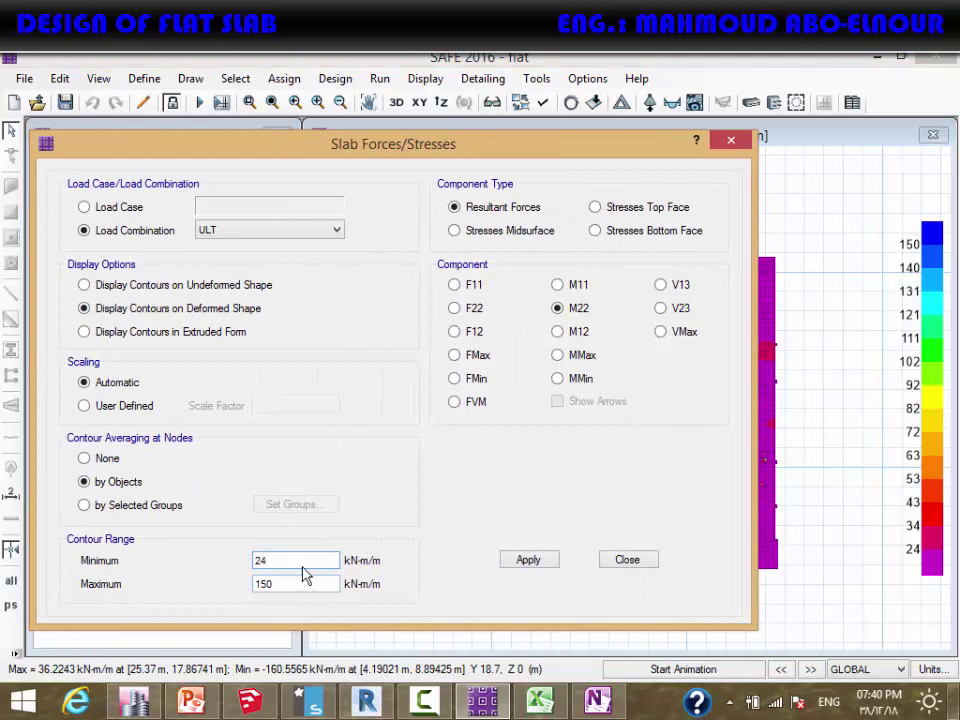
{"action": "type", "text": "*1.5"}
{"action": "left_click_drag", "start_coordinate": [264, 560], "coordinate": [342, 617]}
{"action": "left_click", "coordinate": [312, 583]}
{"action": "left_click", "coordinate": [527, 563]}
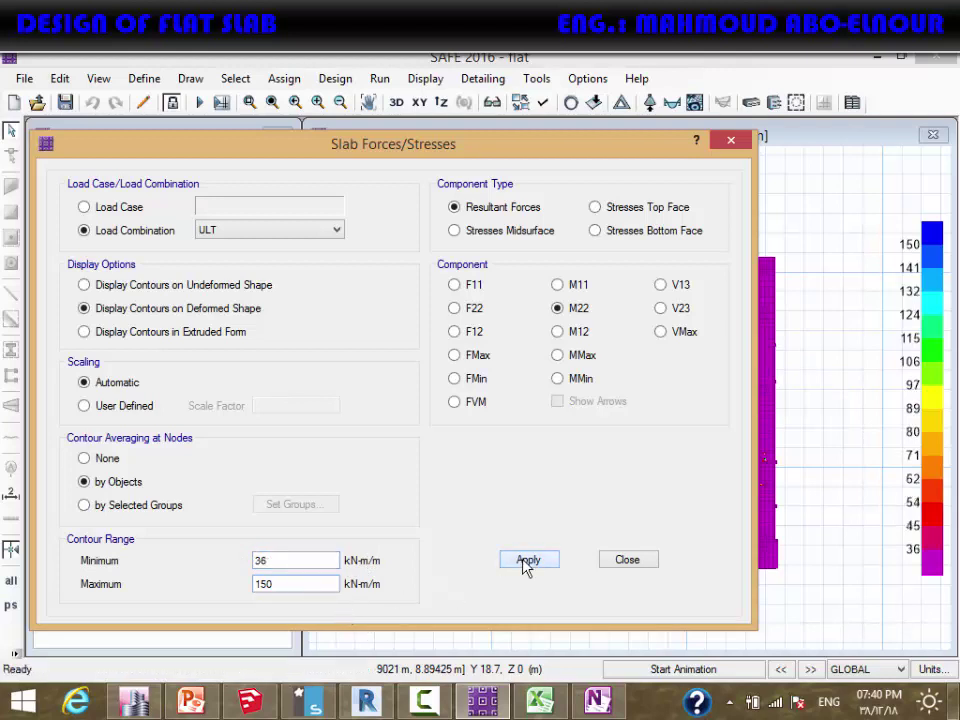
Set the M22 contour minimum to 24 kN-m/m, apply it, and uncover the slab diagram to inspect the edge strips
{"action": "left_click_drag", "start_coordinate": [605, 160], "coordinate": [536, 141]}
{"action": "left_click_drag", "start_coordinate": [249, 539], "coordinate": [114, 524]}
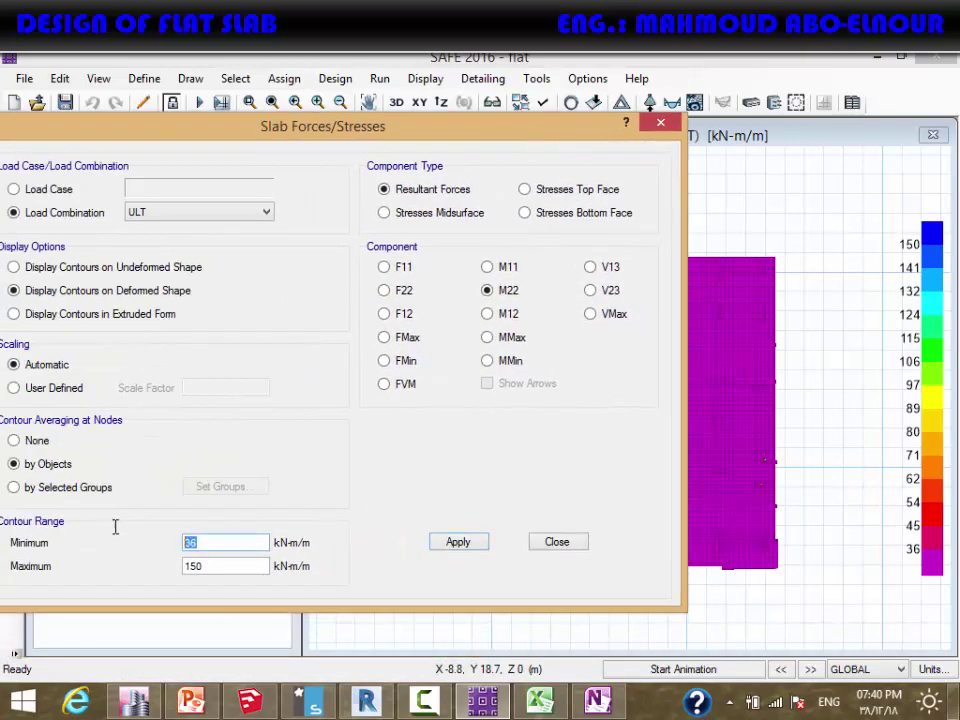
{"action": "type", "text": "24"}
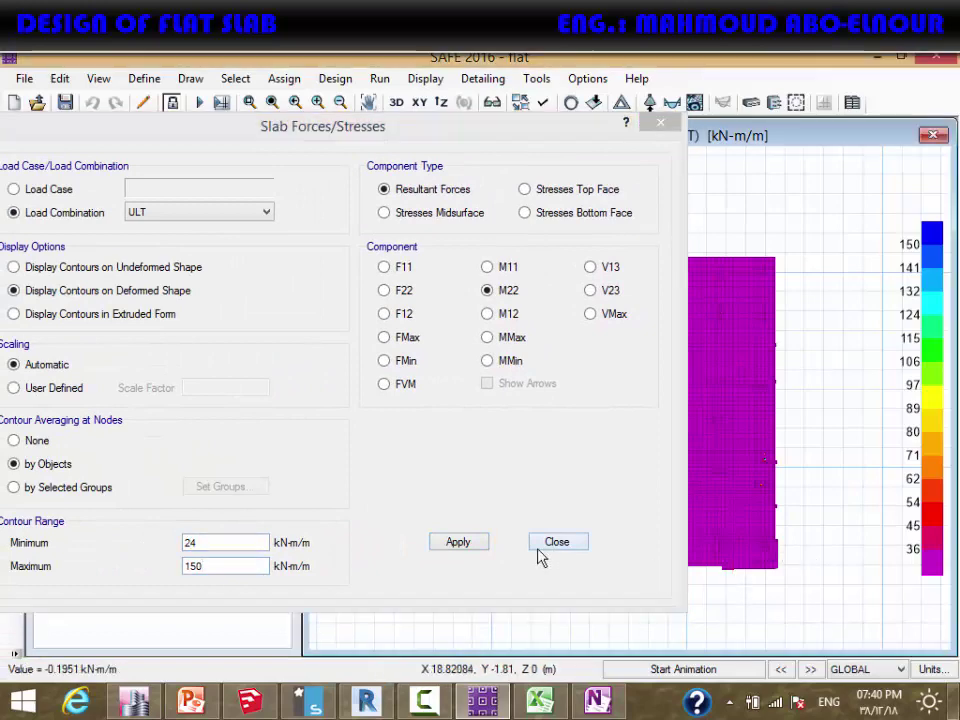
{"action": "left_click", "coordinate": [458, 542]}
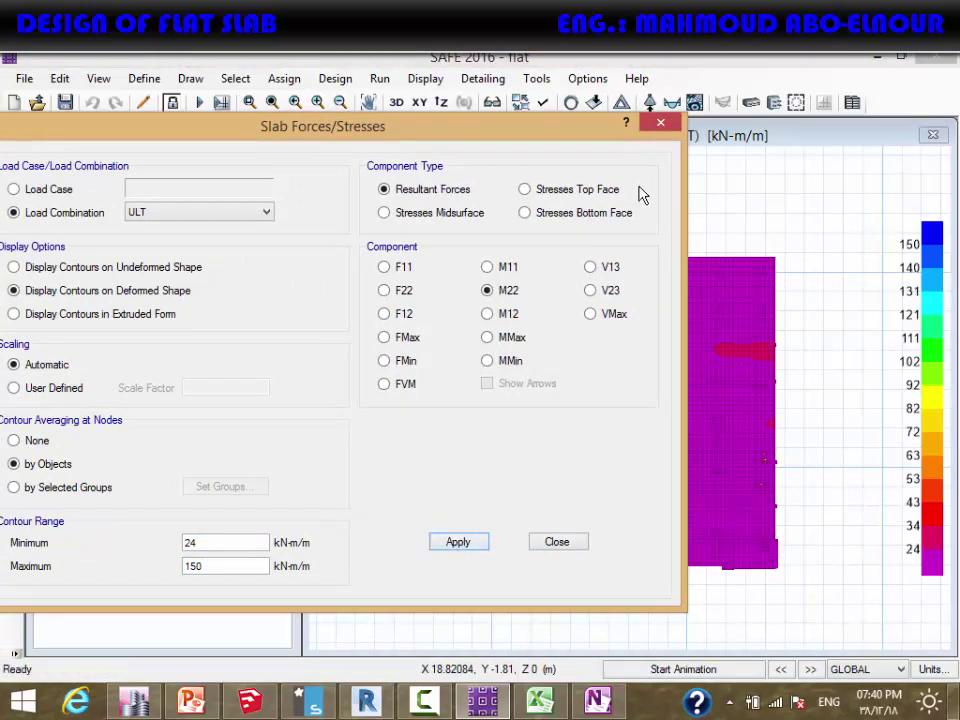
{"action": "left_click_drag", "start_coordinate": [553, 143], "coordinate": [260, 188]}
{"action": "left_click", "coordinate": [485, 389]}
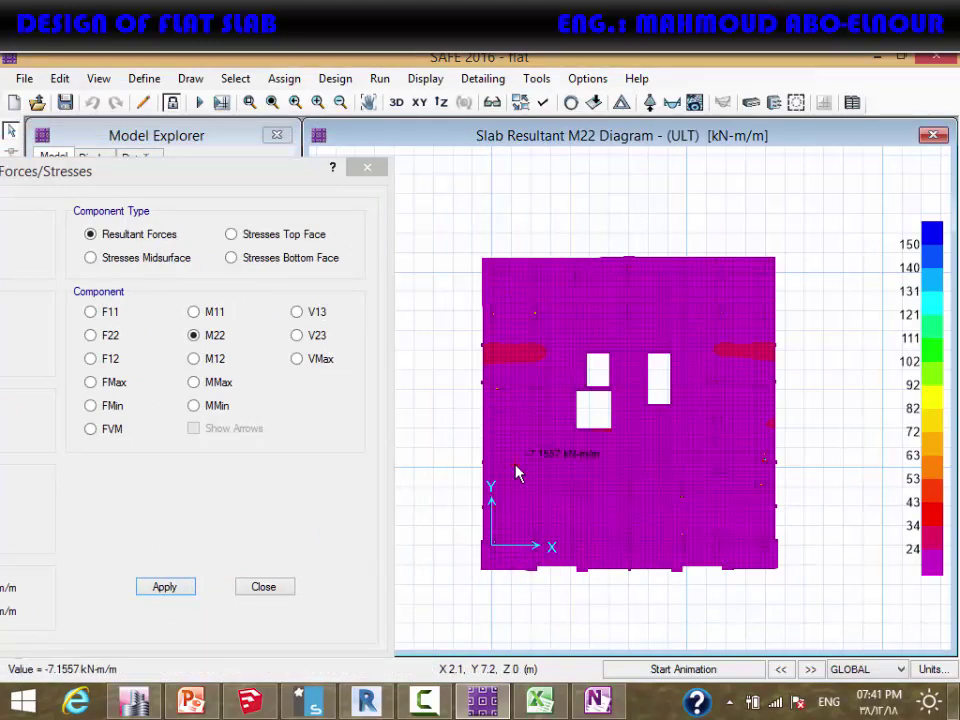
{"action": "mouse_move", "coordinate": [526, 364]}
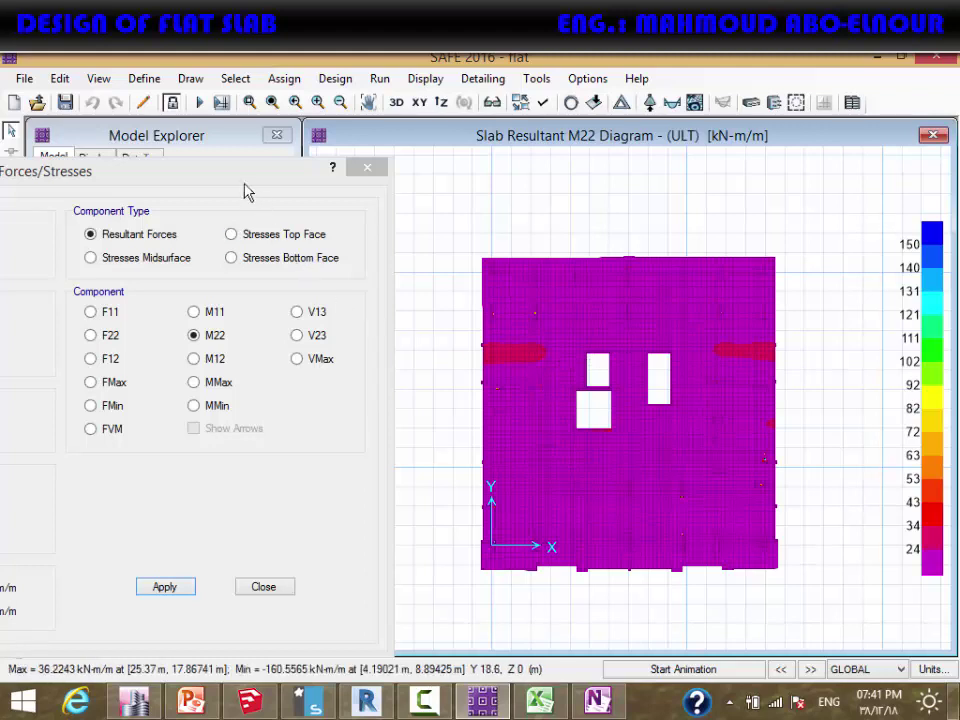
Choose the M11 component and set the contour range maximum to -24 kN-m/m
{"action": "left_click_drag", "start_coordinate": [240, 180], "coordinate": [718, 126]}
{"action": "left_click", "coordinate": [679, 254]}
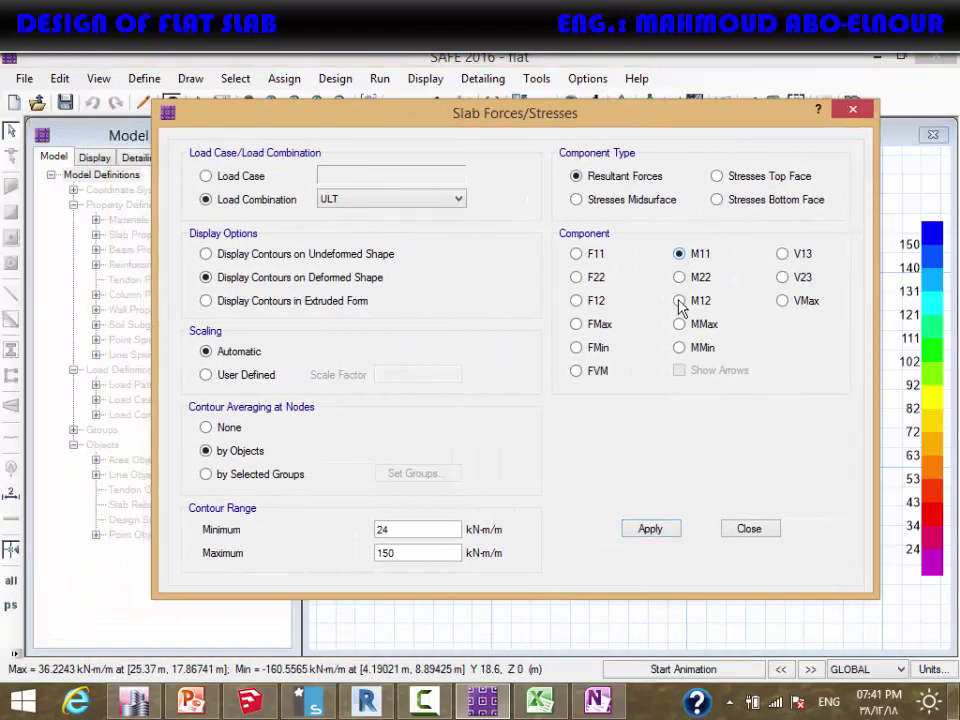
{"action": "left_click", "coordinate": [645, 533]}
{"action": "left_click_drag", "start_coordinate": [421, 530], "coordinate": [356, 527]}
{"action": "left_click_drag", "start_coordinate": [413, 553], "coordinate": [365, 545]}
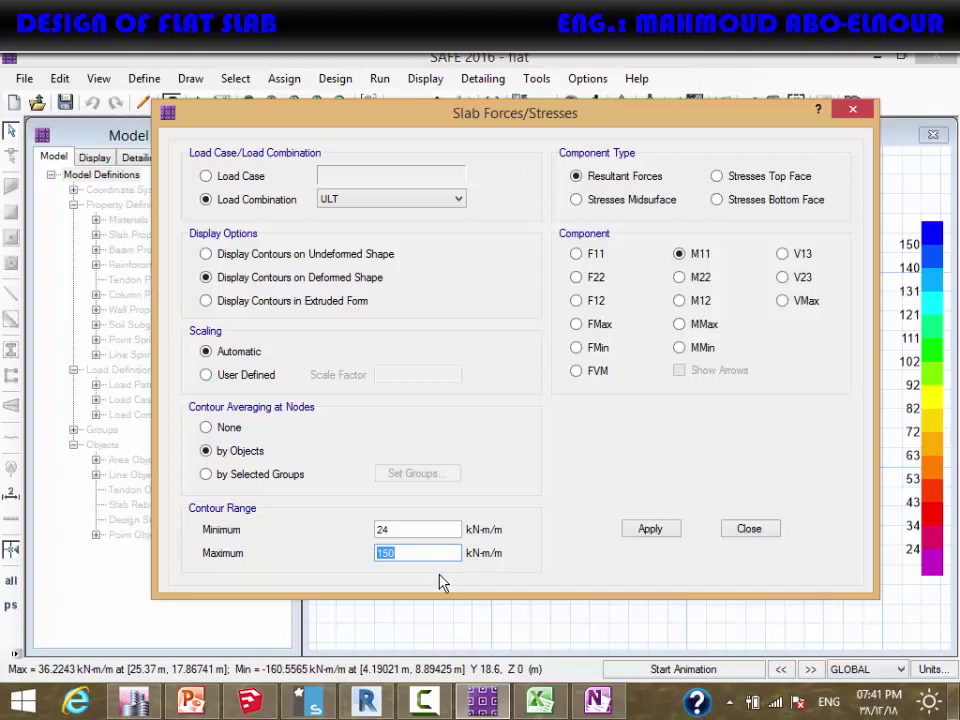
{"action": "type", "text": "-2"}
{"action": "key", "text": "Tab"}
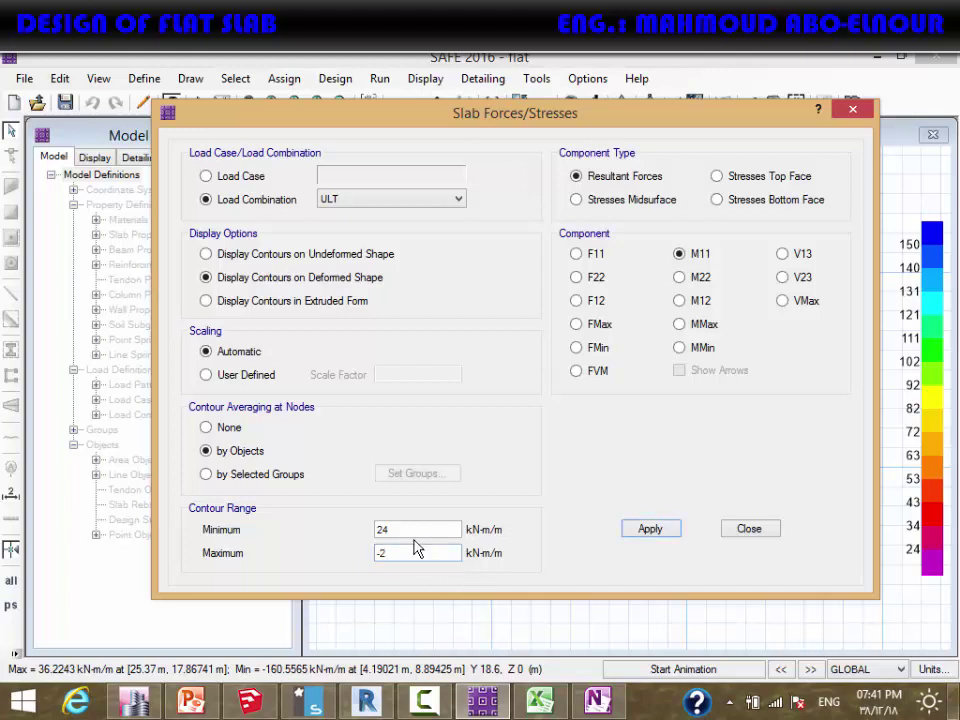
Set the contour range minimum to -150 kN-m/m and apply the M11 diagram with the dialog moved off the slab
{"action": "double_click", "coordinate": [400, 528]}
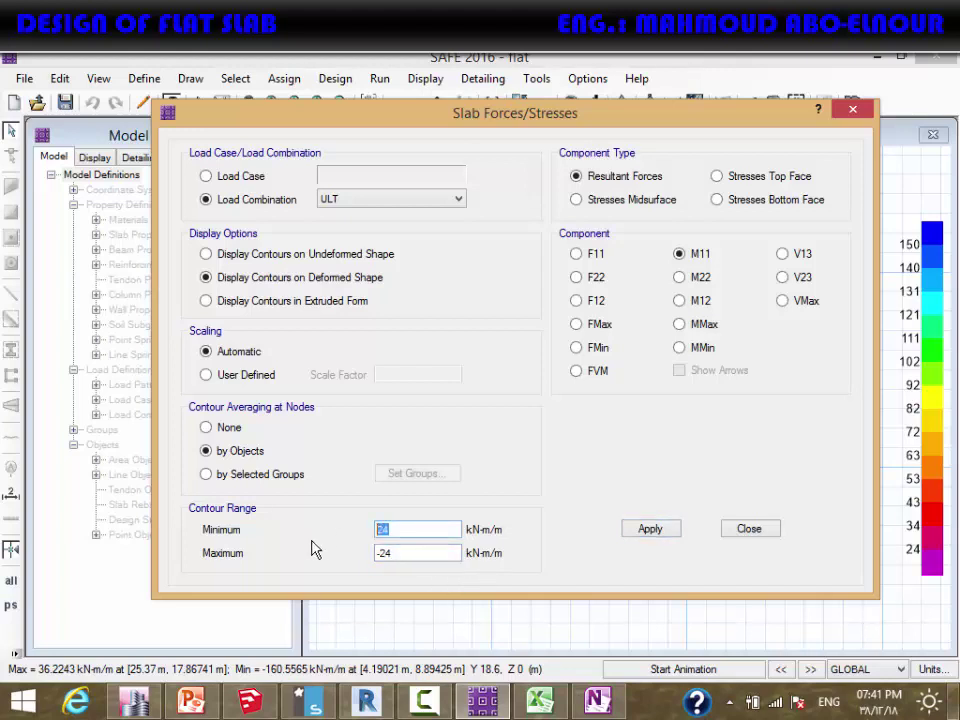
{"action": "type", "text": "-150"}
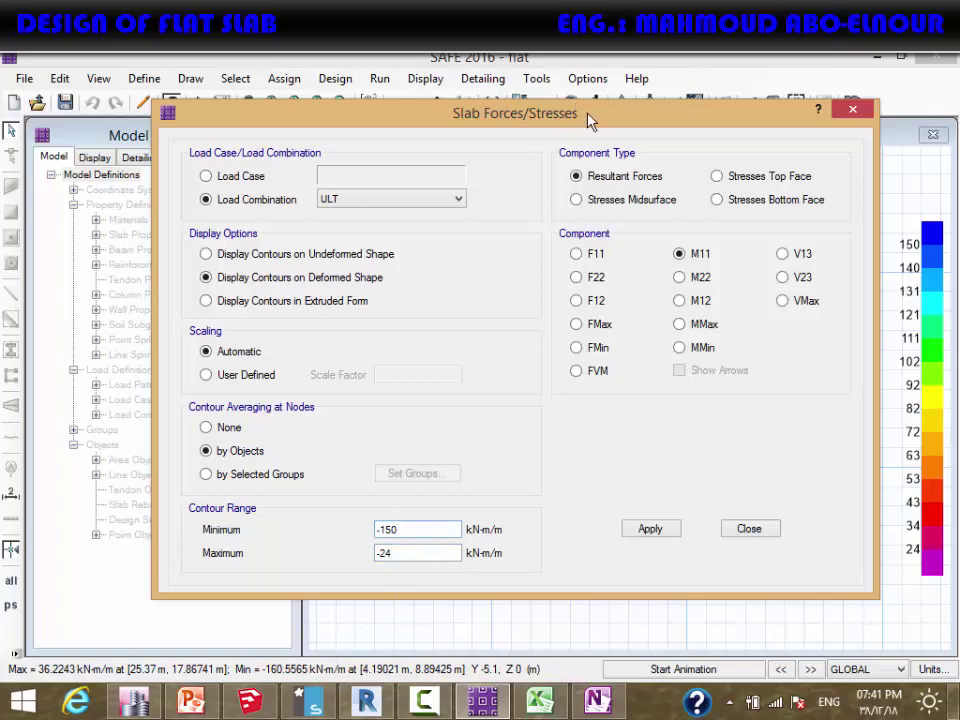
{"action": "left_click_drag", "start_coordinate": [578, 125], "coordinate": [116, 146]}
{"action": "left_click", "coordinate": [574, 527]}
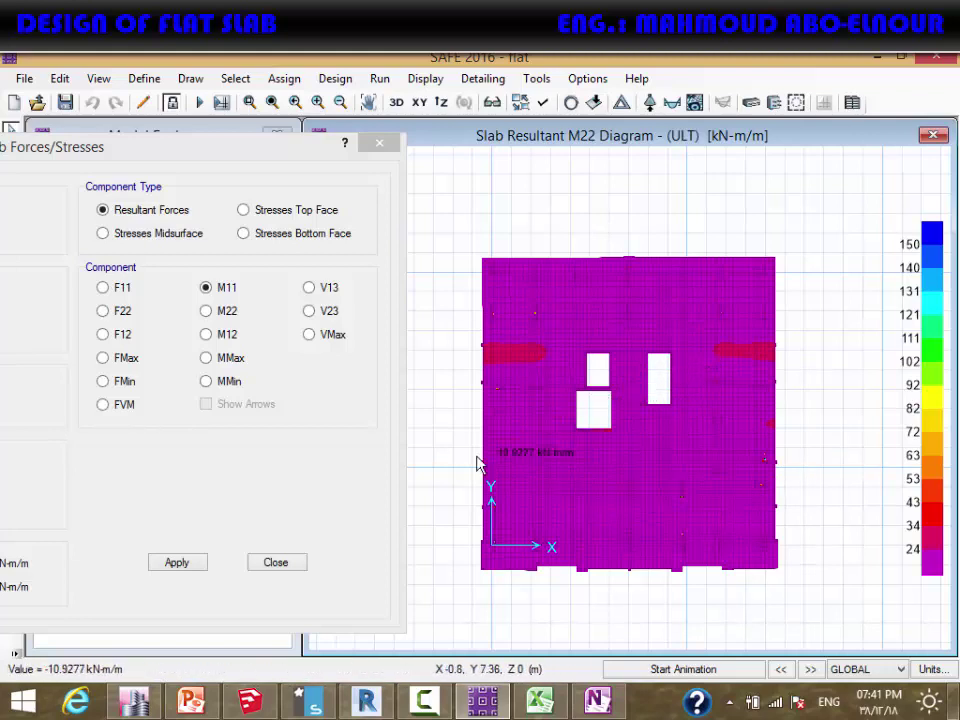
{"action": "left_click", "coordinate": [202, 565]}
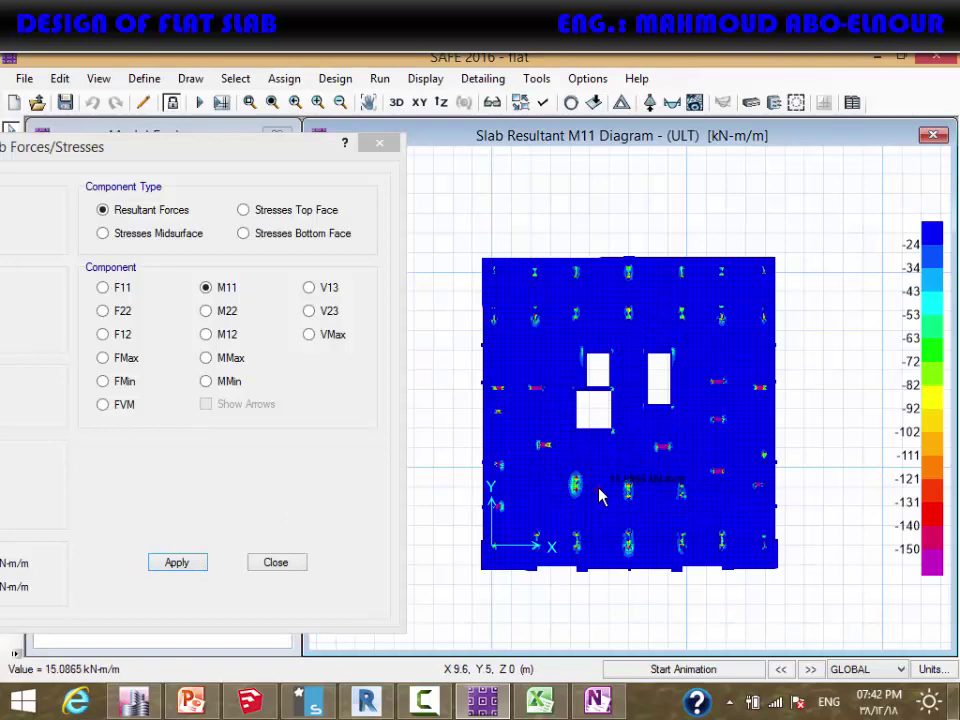
Multiply the M11 contour maximum by 1.5 to get -36 kN-m/m and apply the range
{"action": "left_click", "coordinate": [257, 167]}
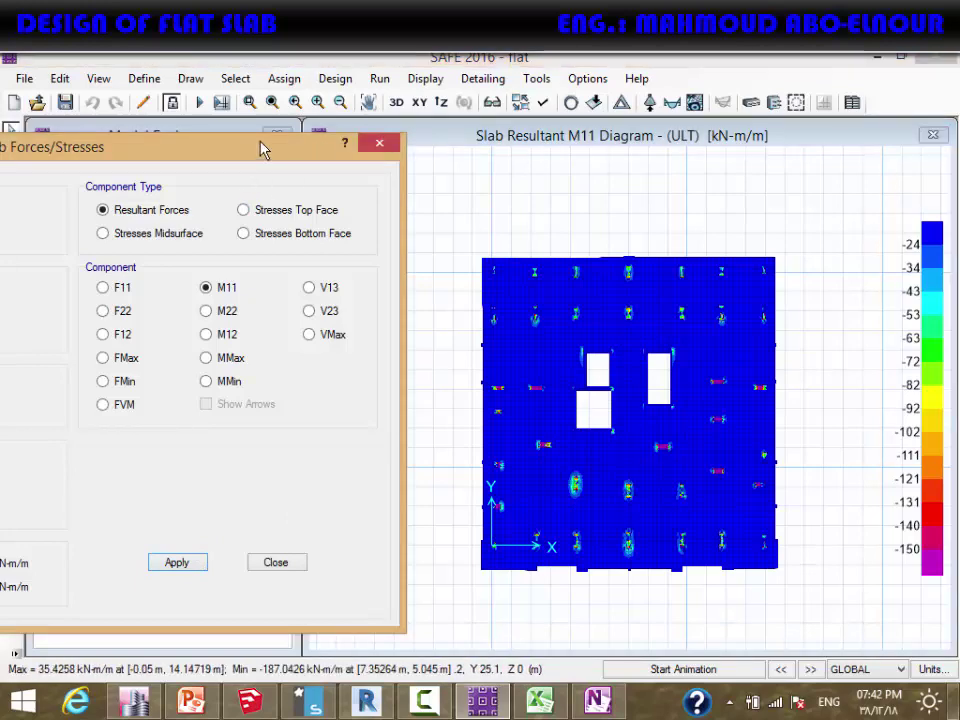
{"action": "left_click_drag", "start_coordinate": [260, 148], "coordinate": [653, 105]}
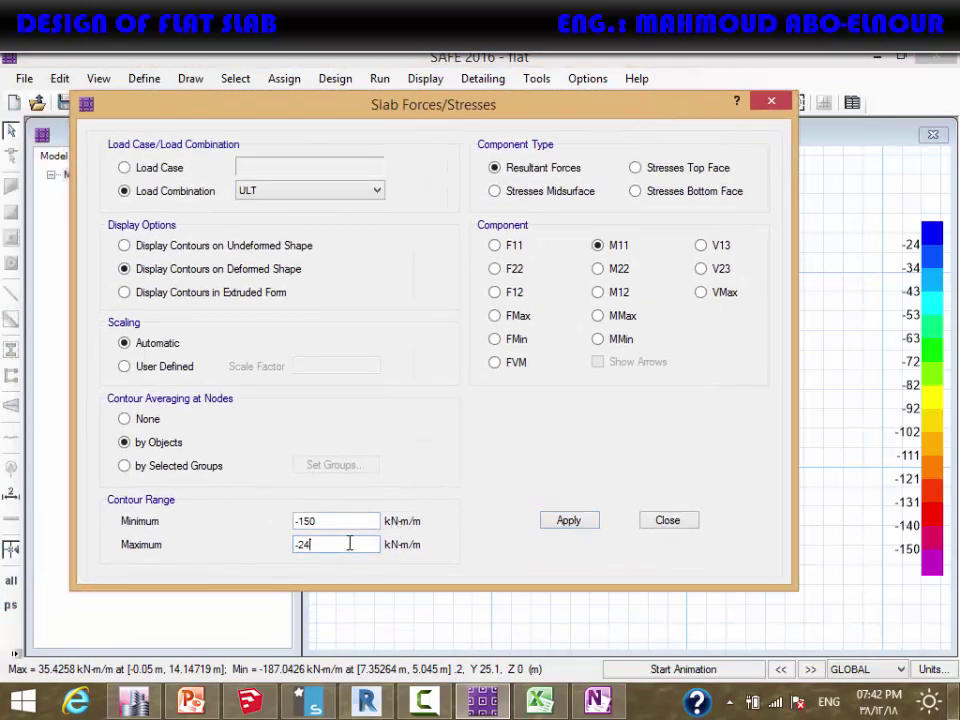
{"action": "type", "text": "1.5"}
{"action": "left_click", "coordinate": [336, 517]}
{"action": "left_click", "coordinate": [567, 521]}
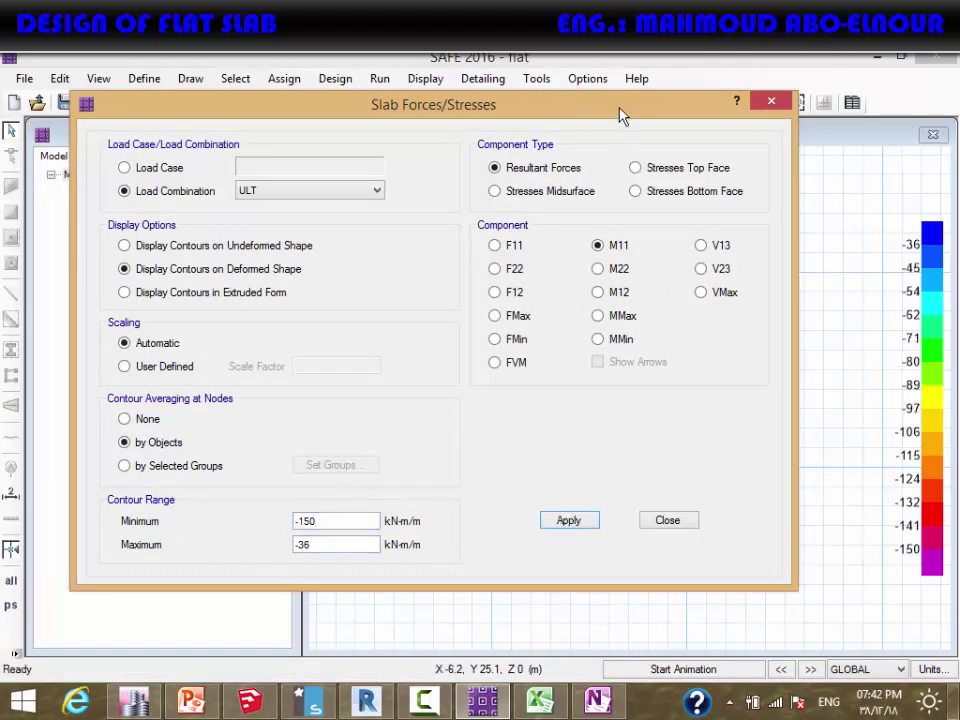
Apply an M11 contour maximum of -36*2/1.5, giving -48 kN-m/m, and inspect the coloured zones around the columns
{"action": "left_click_drag", "start_coordinate": [621, 115], "coordinate": [644, 142]}
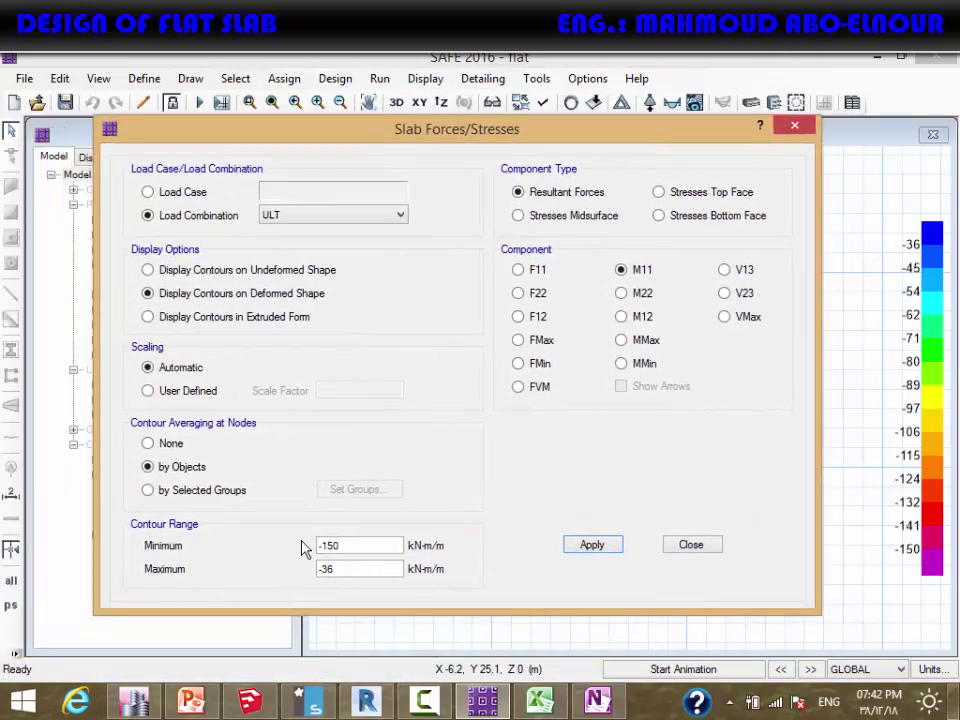
{"action": "left_click", "coordinate": [355, 572]}
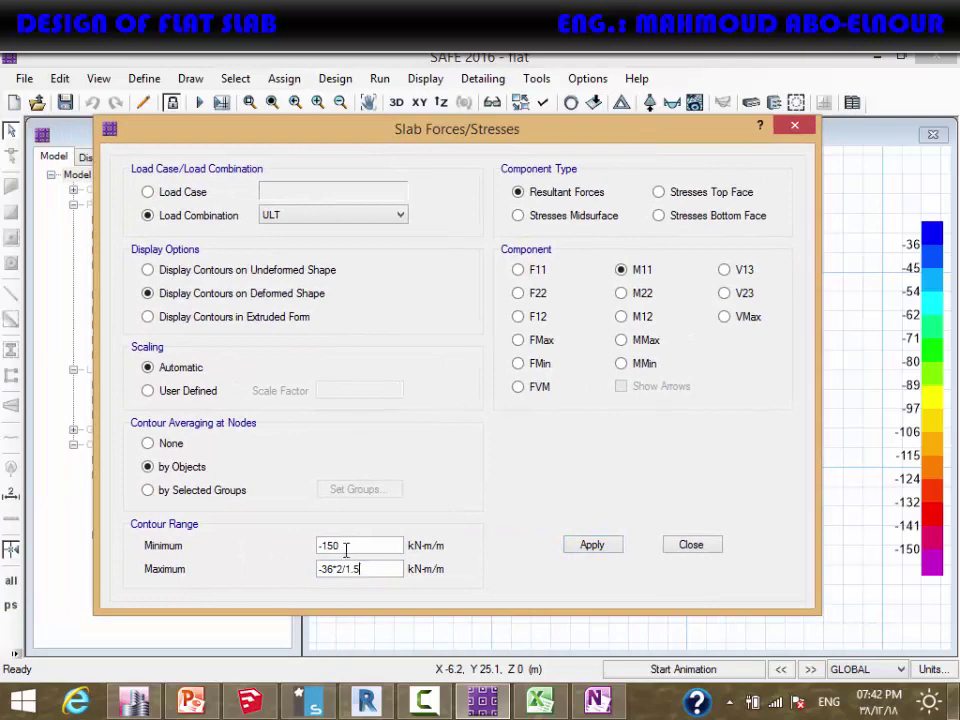
{"action": "left_click", "coordinate": [344, 545]}
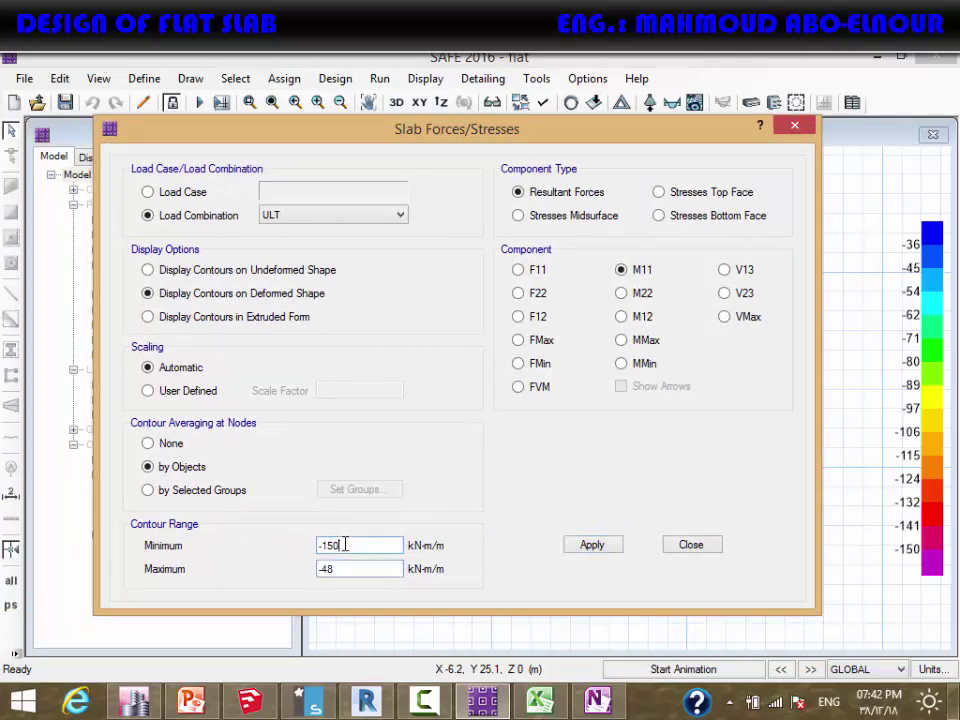
{"action": "left_click", "coordinate": [590, 548]}
{"action": "left_click_drag", "start_coordinate": [617, 140], "coordinate": [232, 180]}
{"action": "scroll", "coordinate": [574, 490], "scroll_direction": "up", "scroll_amount": 4}
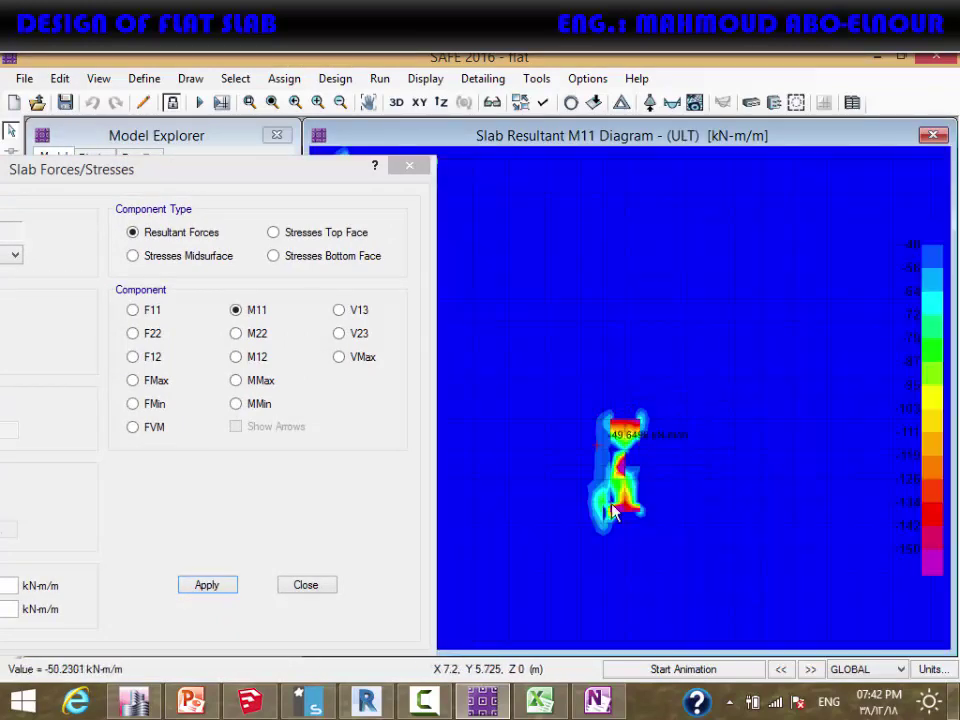
{"action": "scroll", "coordinate": [638, 505], "scroll_direction": "up", "scroll_amount": 3}
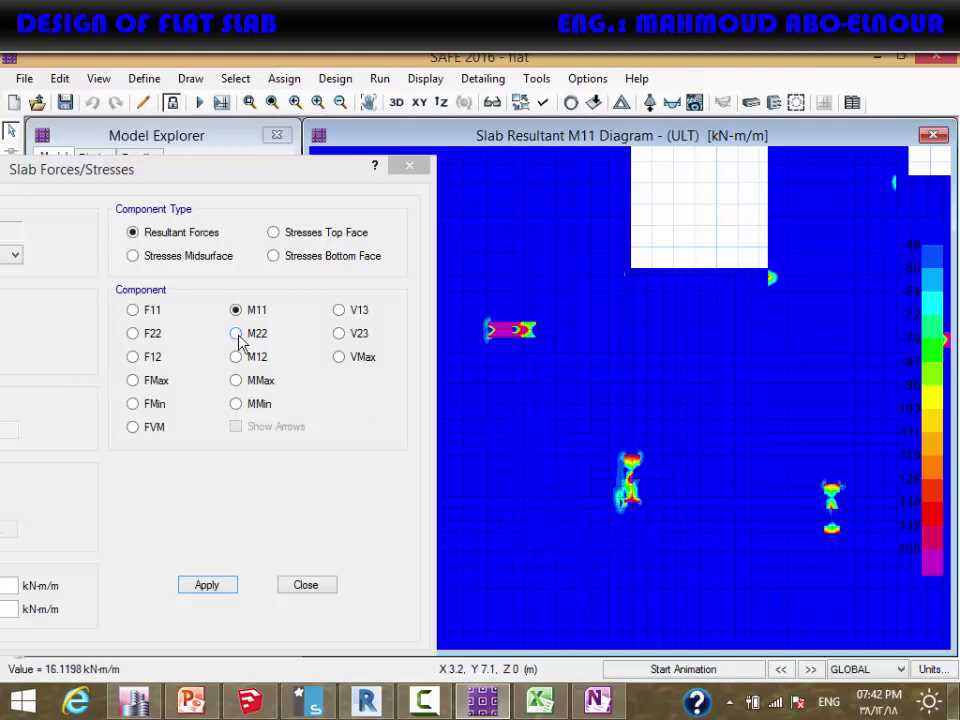
{"action": "scroll", "coordinate": [693, 478], "scroll_direction": "down", "scroll_amount": 3}
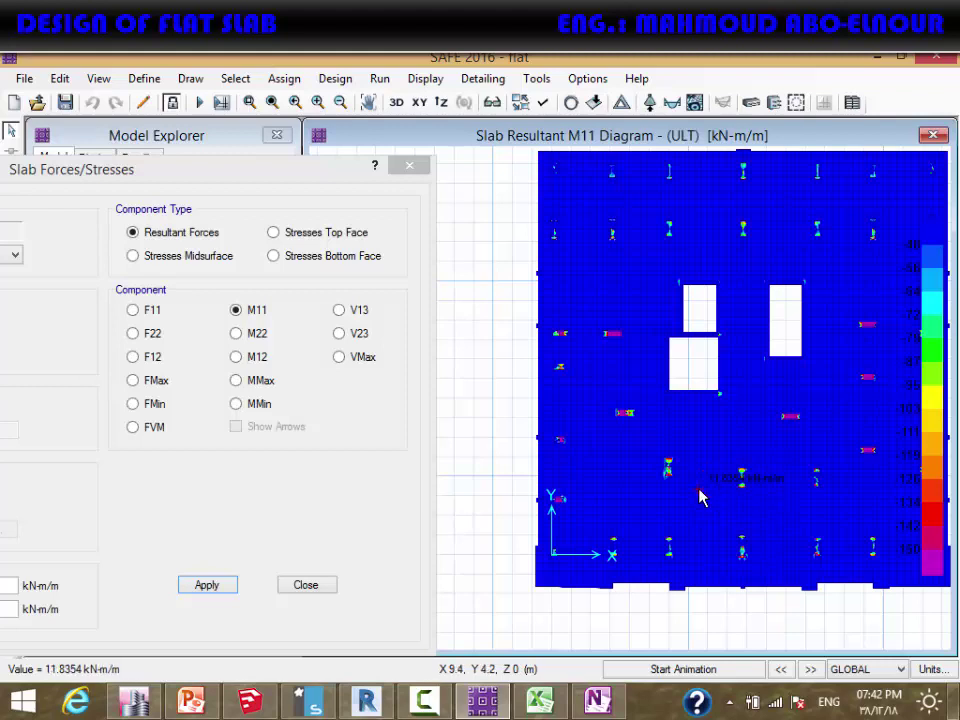
Switch to the M22 component, apply a contour maximum of -24 kN-m/m, and bring the whole slab diagram into view
{"action": "left_click", "coordinate": [238, 335]}
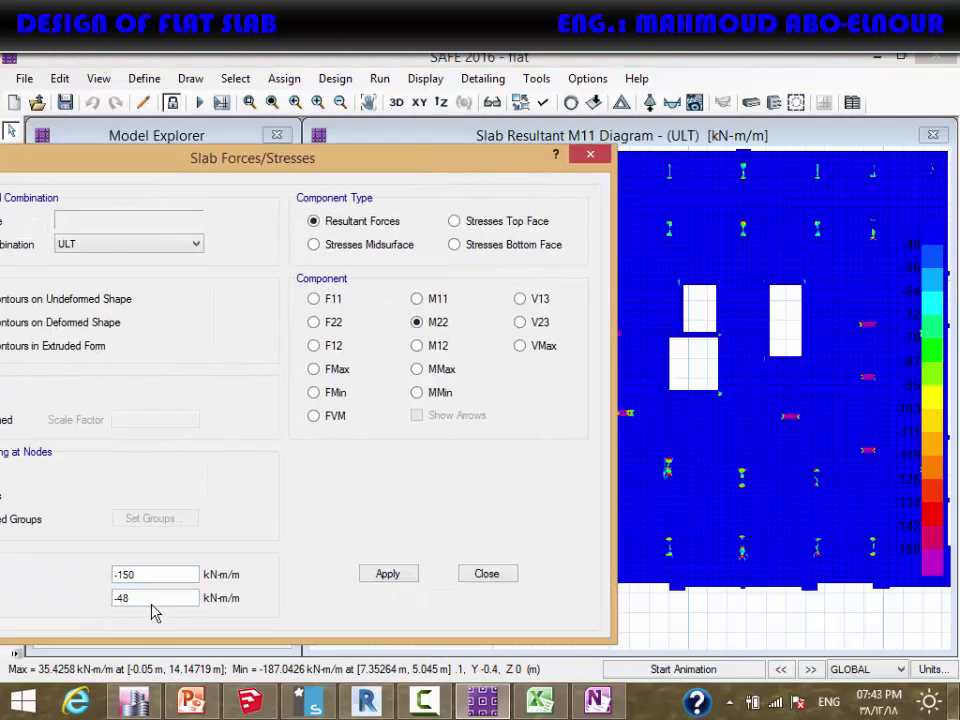
{"action": "left_click_drag", "start_coordinate": [151, 604], "coordinate": [45, 611]}
{"action": "key", "text": "BackSpace"}
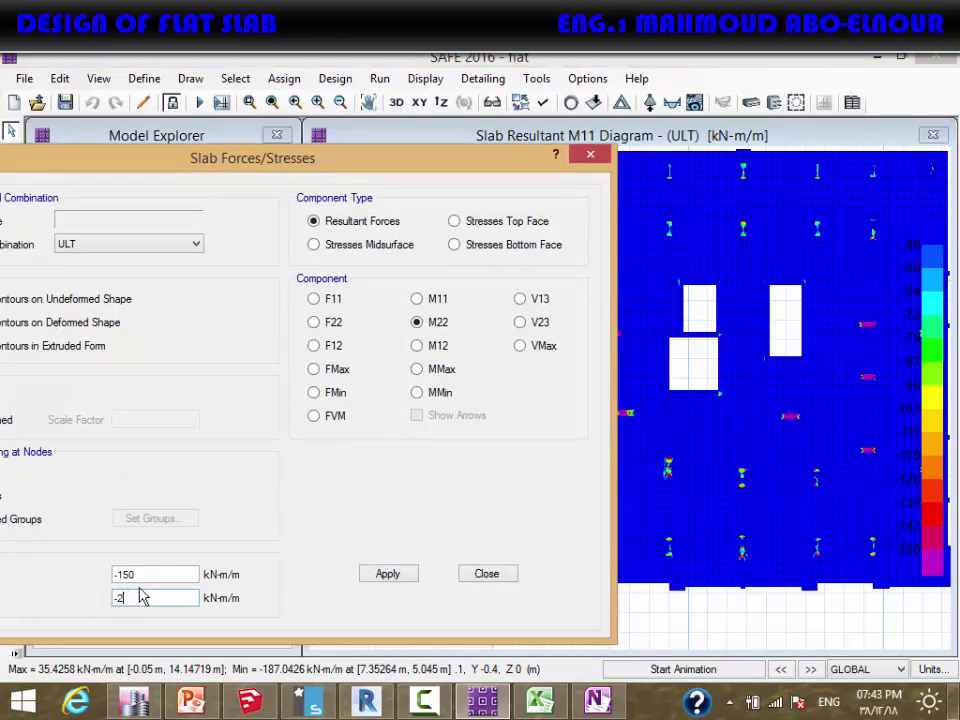
{"action": "left_click", "coordinate": [390, 572]}
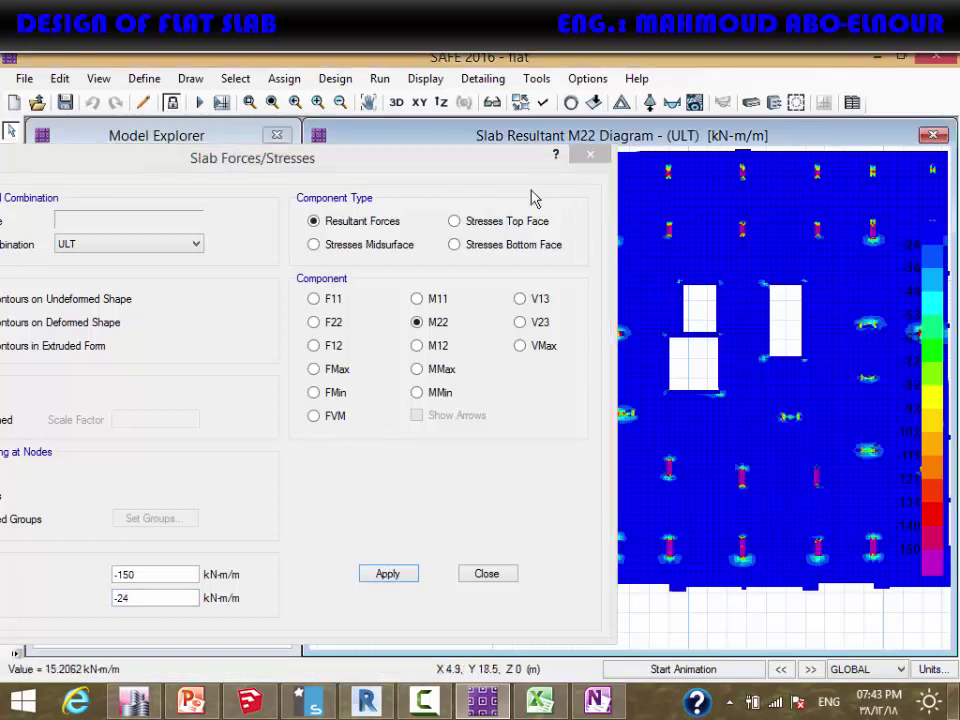
{"action": "left_click_drag", "start_coordinate": [480, 163], "coordinate": [291, 172]}
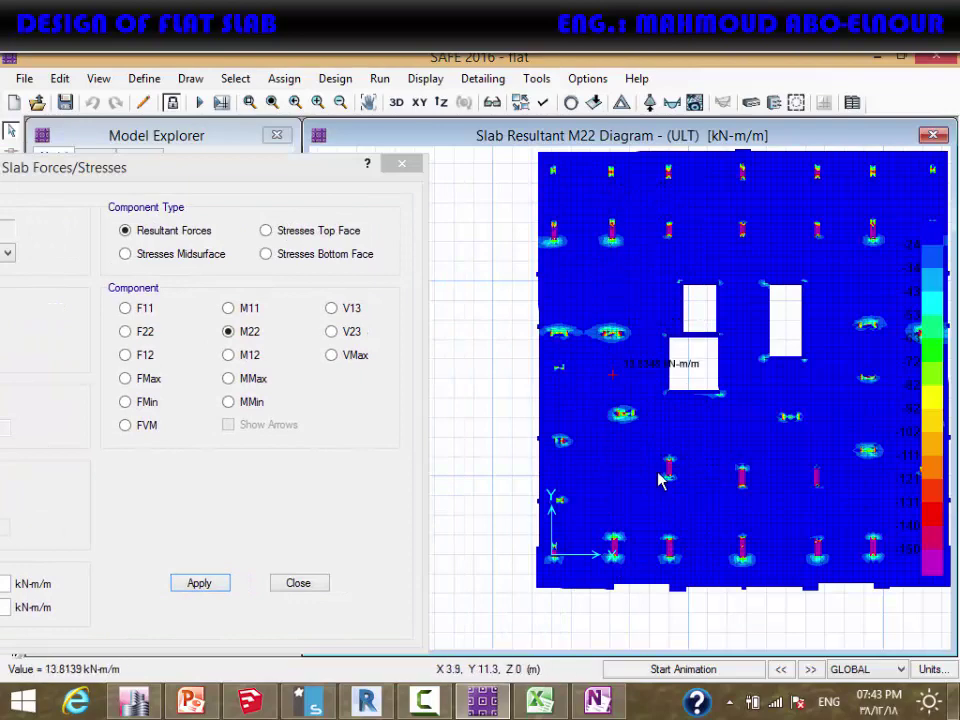
{"action": "middle_click_drag", "start_coordinate": [793, 422], "coordinate": [748, 396]}
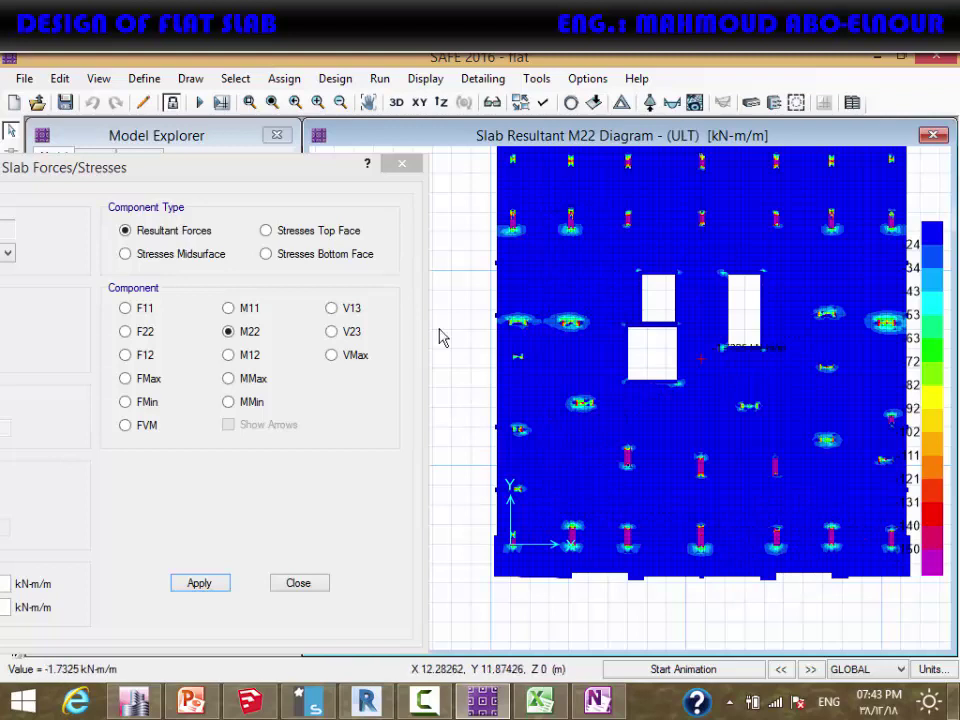
Multiply the M22 contour maximum of -24 by 1.5 to get -36 kN-m/m and apply the range
{"action": "left_click_drag", "start_coordinate": [263, 172], "coordinate": [509, 165]}
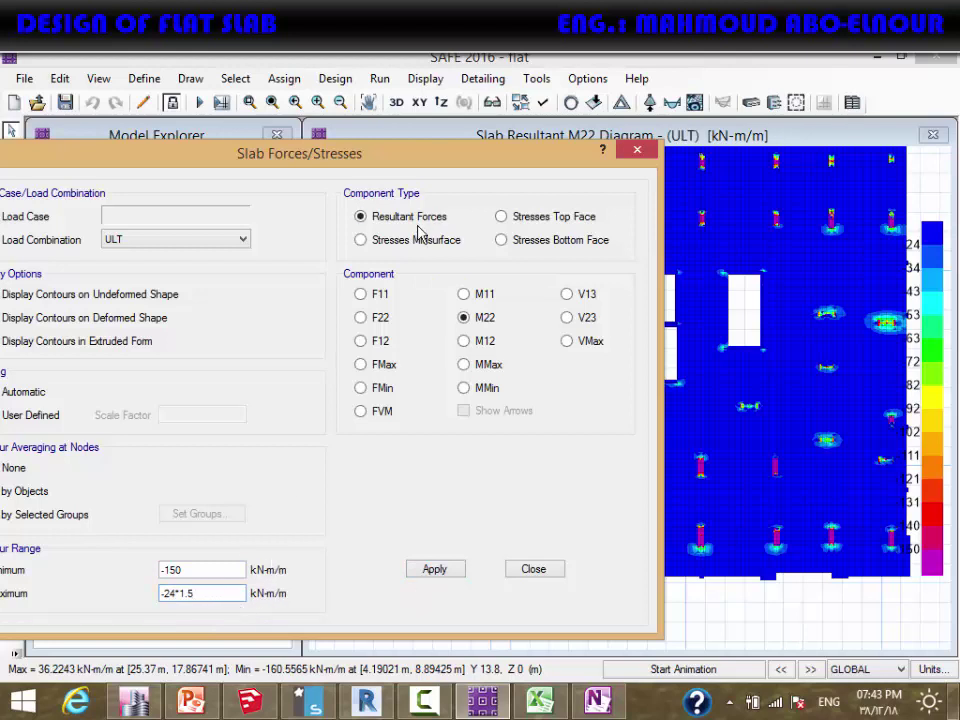
{"action": "left_click_drag", "start_coordinate": [420, 163], "coordinate": [266, 162]}
{"action": "left_click", "coordinate": [574, 482]}
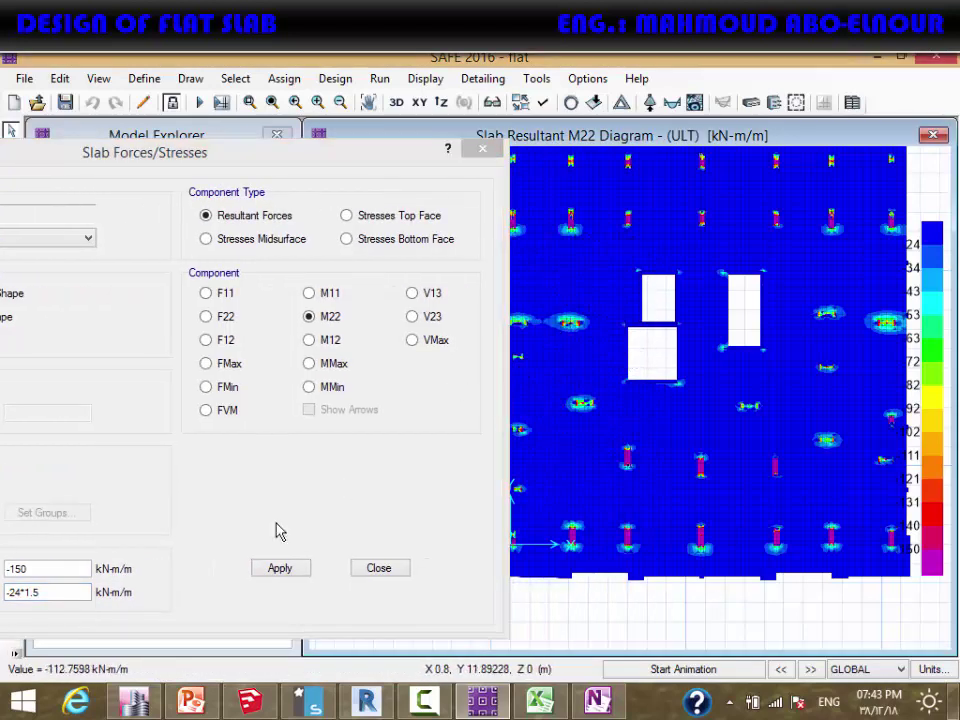
{"action": "left_click", "coordinate": [84, 586]}
{"action": "left_click", "coordinate": [283, 572]}
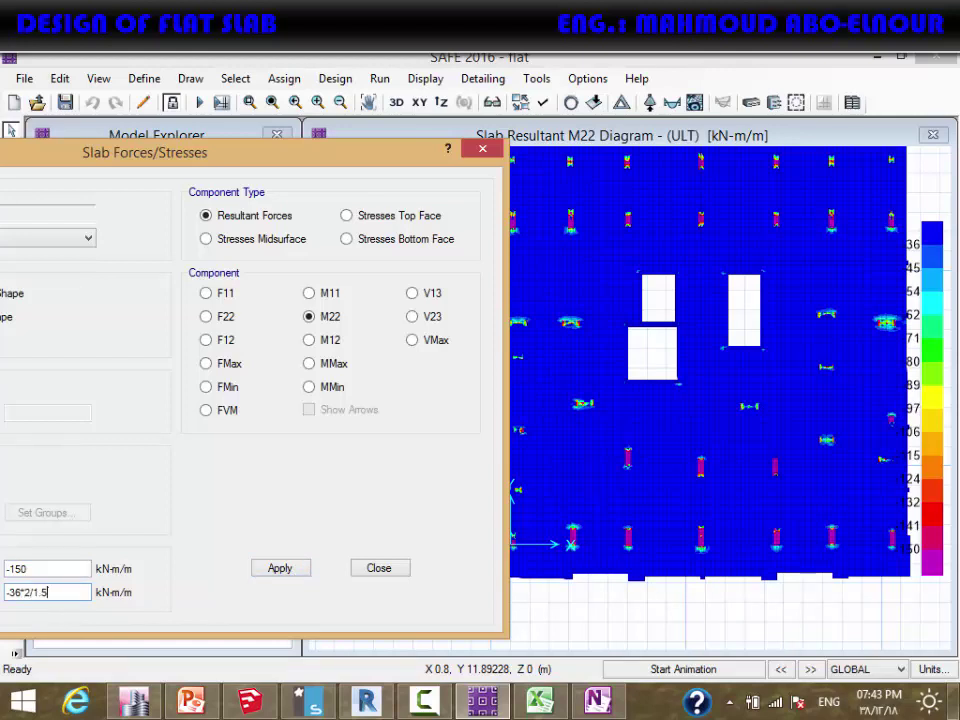
Apply an M22 contour maximum of -36*2/1.5, giving -48 kN-m/m, inspect the whole slab, and return to the undeformed plan view
{"action": "left_click", "coordinate": [278, 570]}
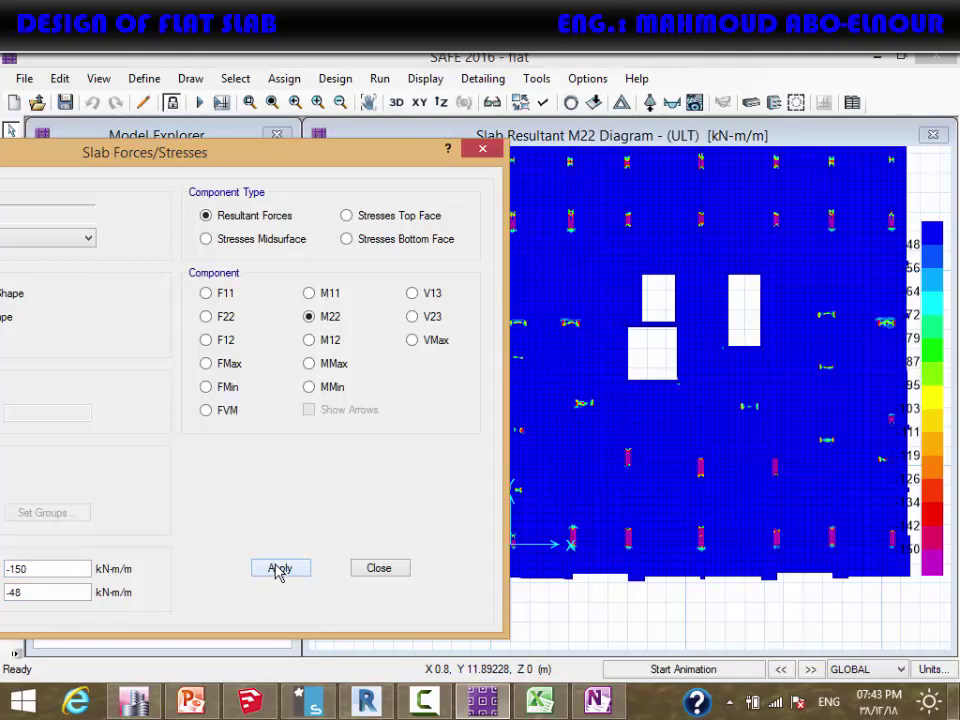
{"action": "left_click", "coordinate": [371, 569]}
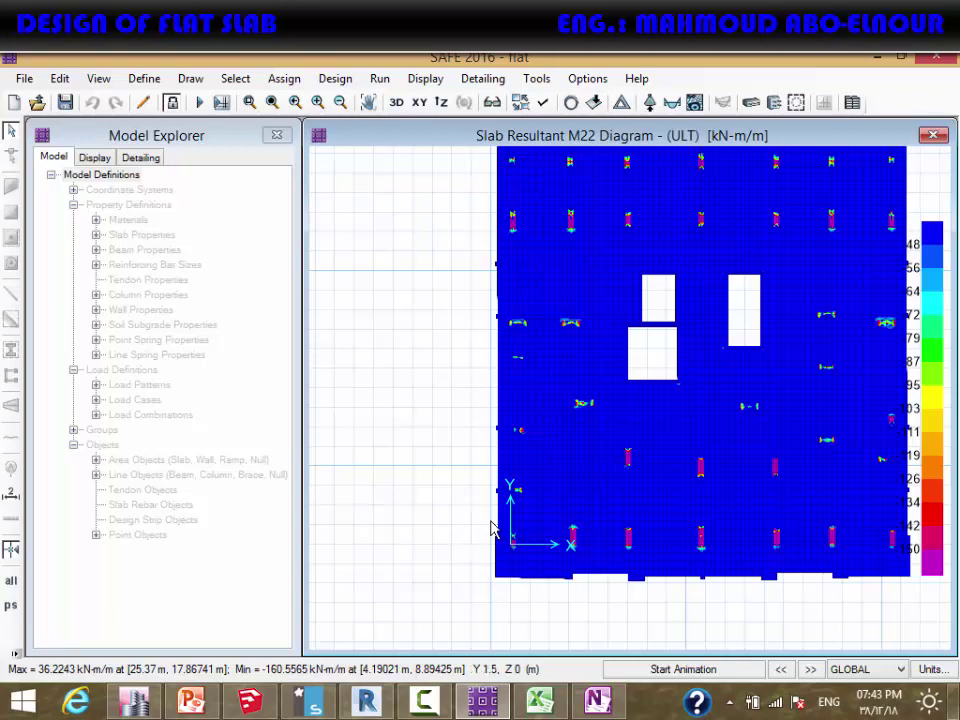
{"action": "left_click", "coordinate": [568, 542]}
{"action": "middle_click_drag", "start_coordinate": [568, 542], "coordinate": [489, 561]}
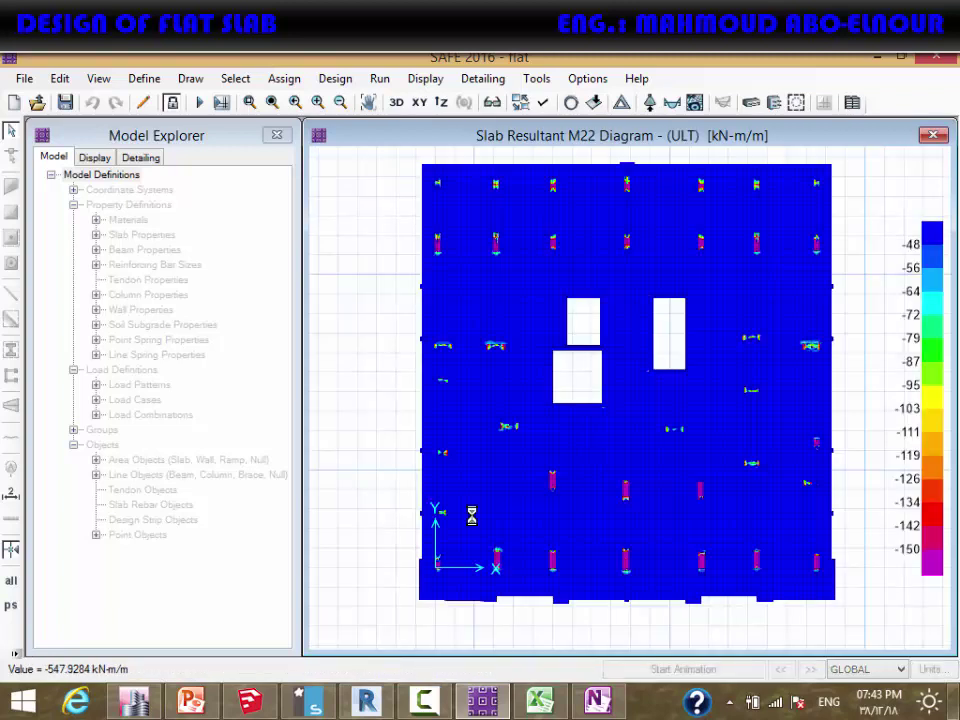
{"action": "left_click", "coordinate": [571, 102]}
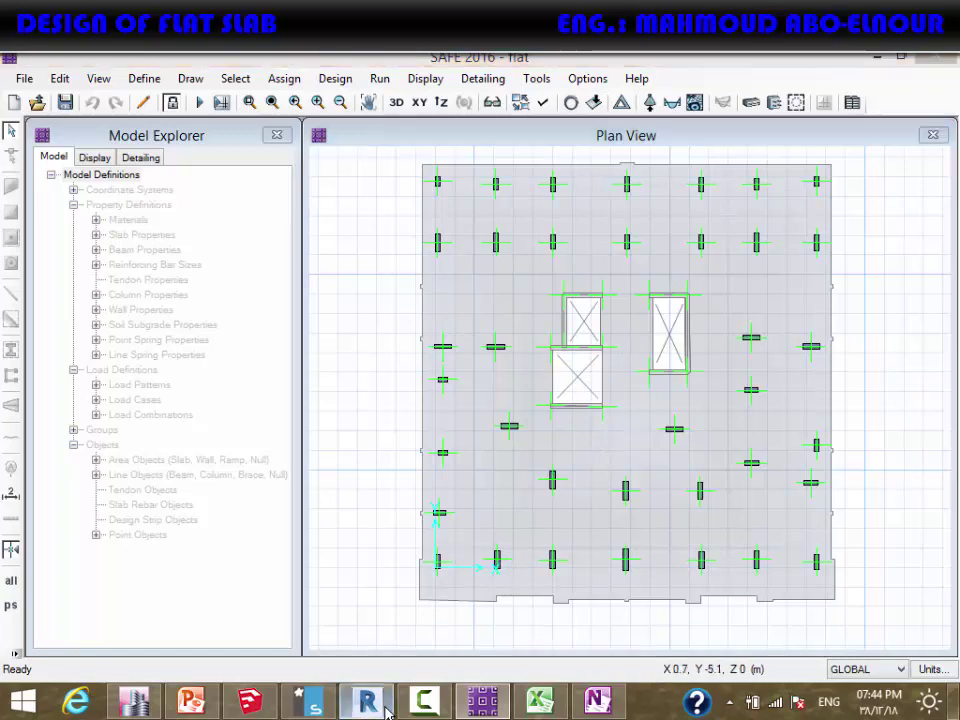
Switch to Revit and create a new reflected ceiling plan view for level Story3
{"action": "key", "text": "alt+Tab"}
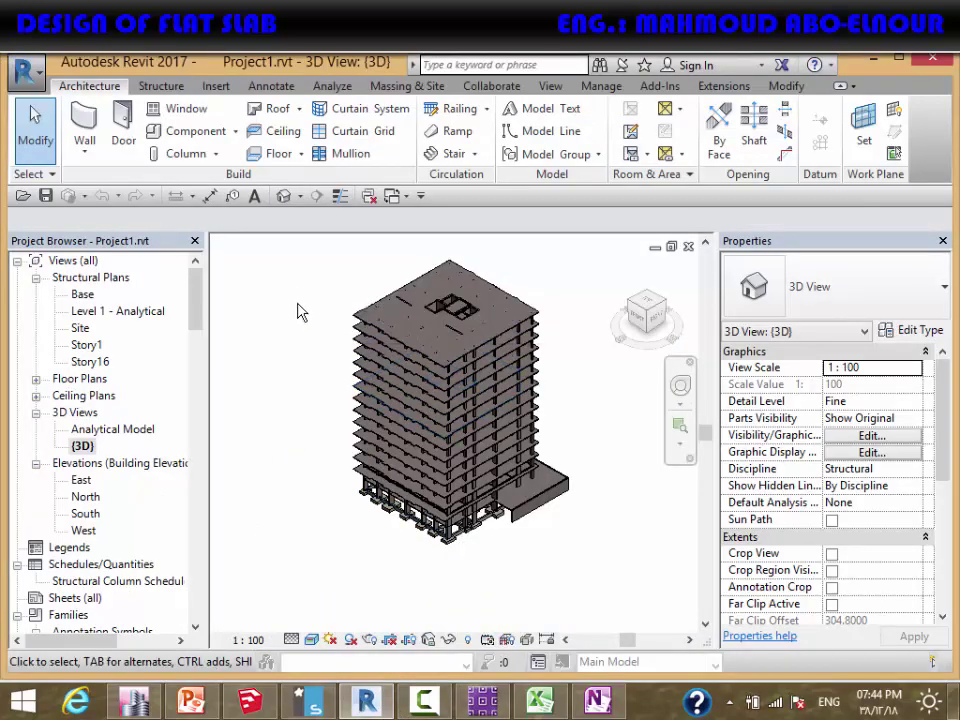
{"action": "left_click", "coordinate": [36, 396]}
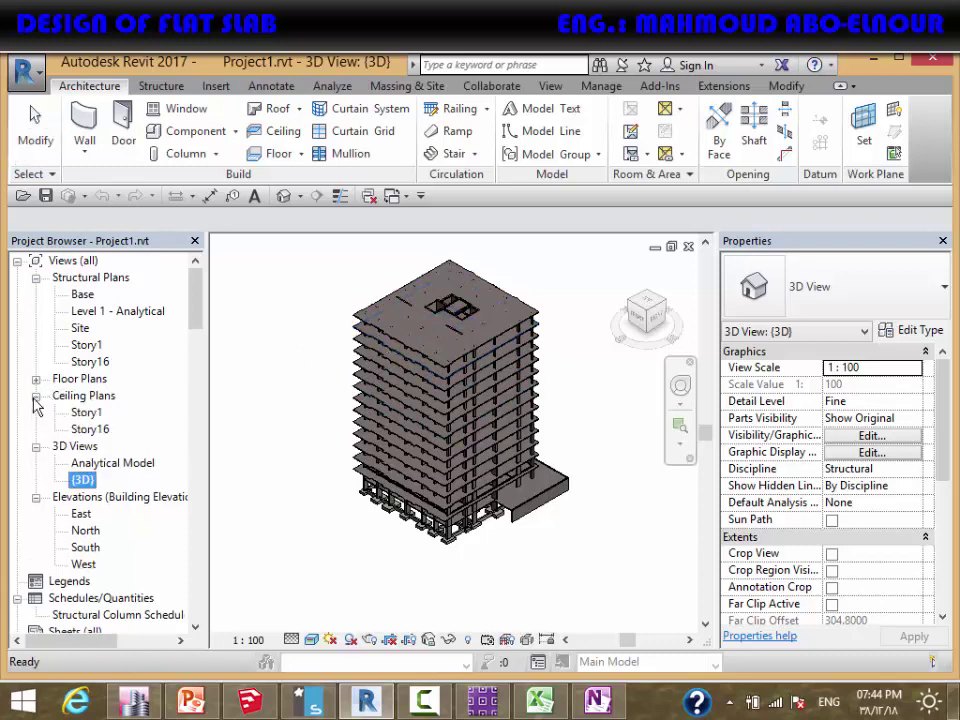
{"action": "left_click", "coordinate": [550, 86]}
{"action": "left_click", "coordinate": [462, 108]}
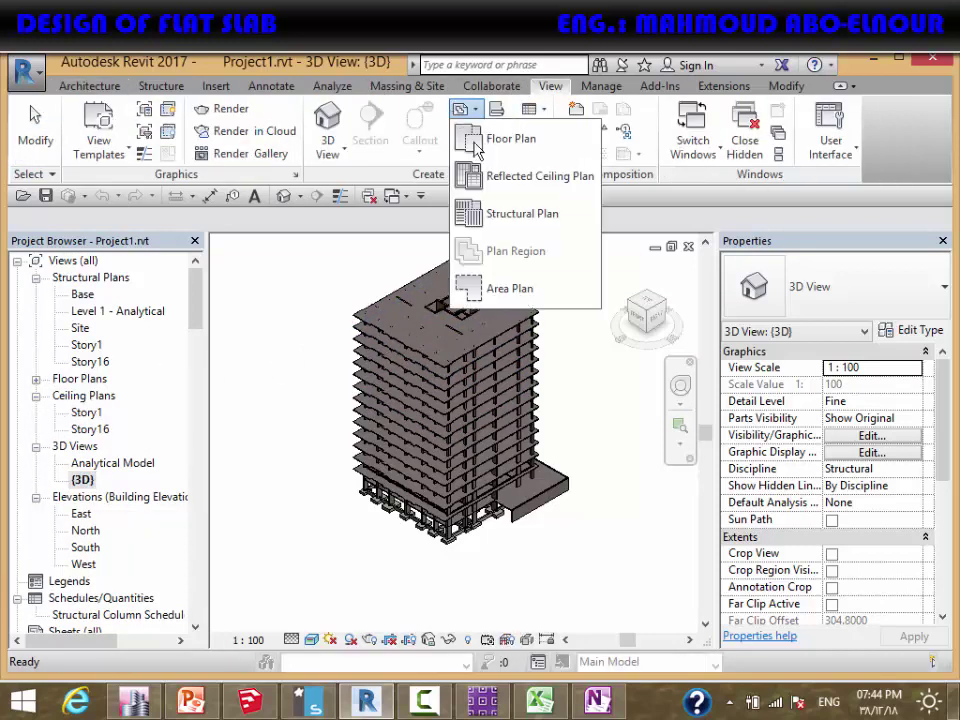
{"action": "left_click", "coordinate": [492, 176]}
{"action": "left_click", "coordinate": [405, 317]}
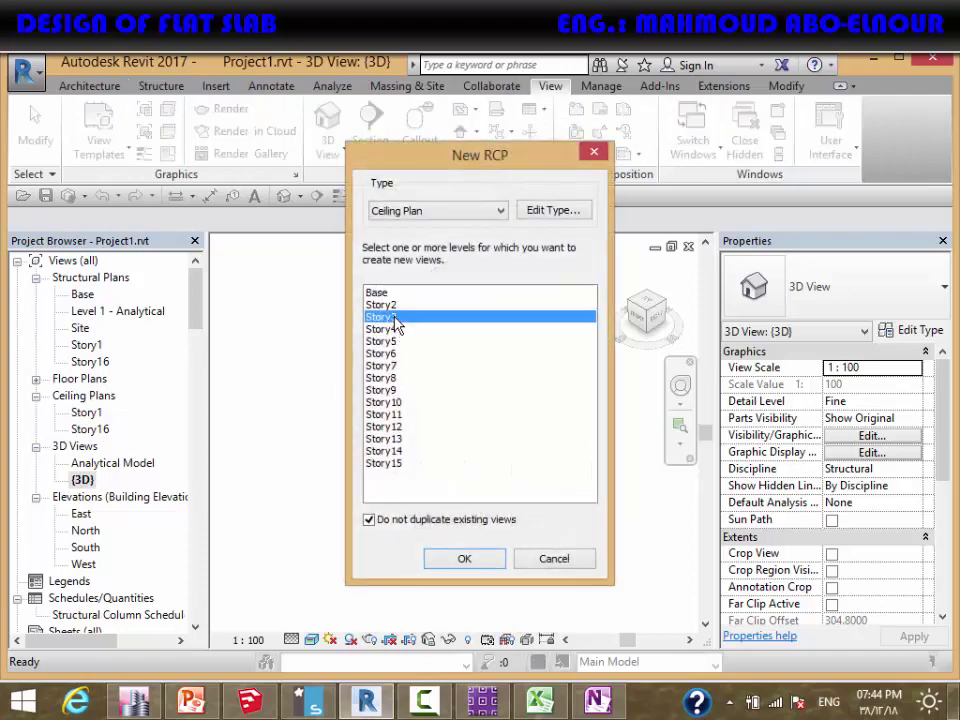
{"action": "left_click", "coordinate": [462, 558]}
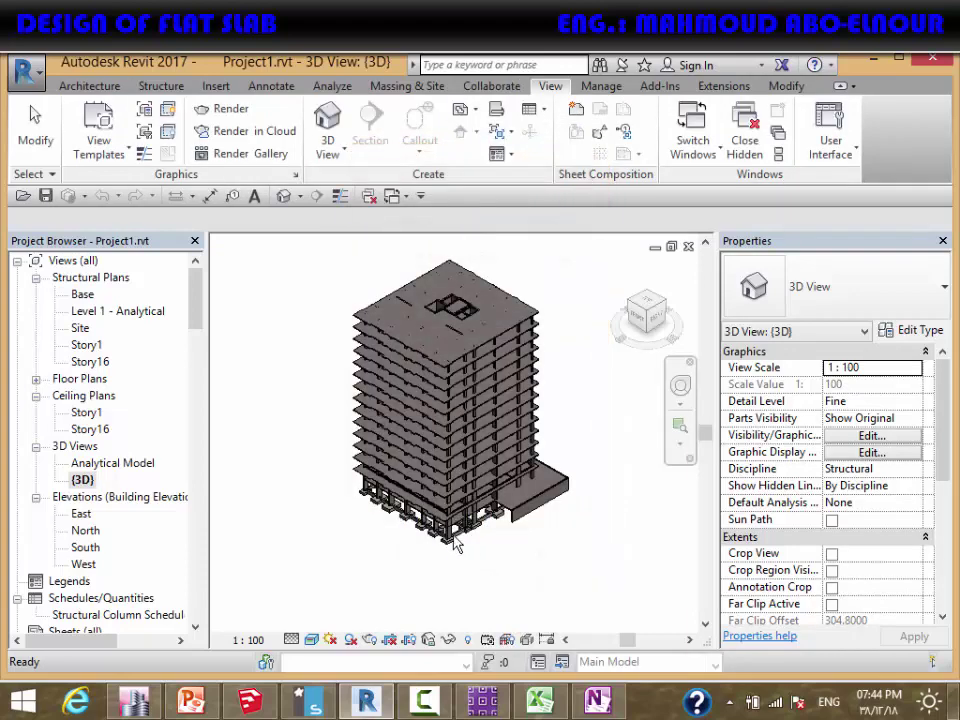
In the Story3 ceiling plan's view range, set the top to Associated Level (Story3) and the cut plane offset to -1
{"action": "scroll", "coordinate": [880, 505], "scroll_direction": "down", "scroll_amount": 5}
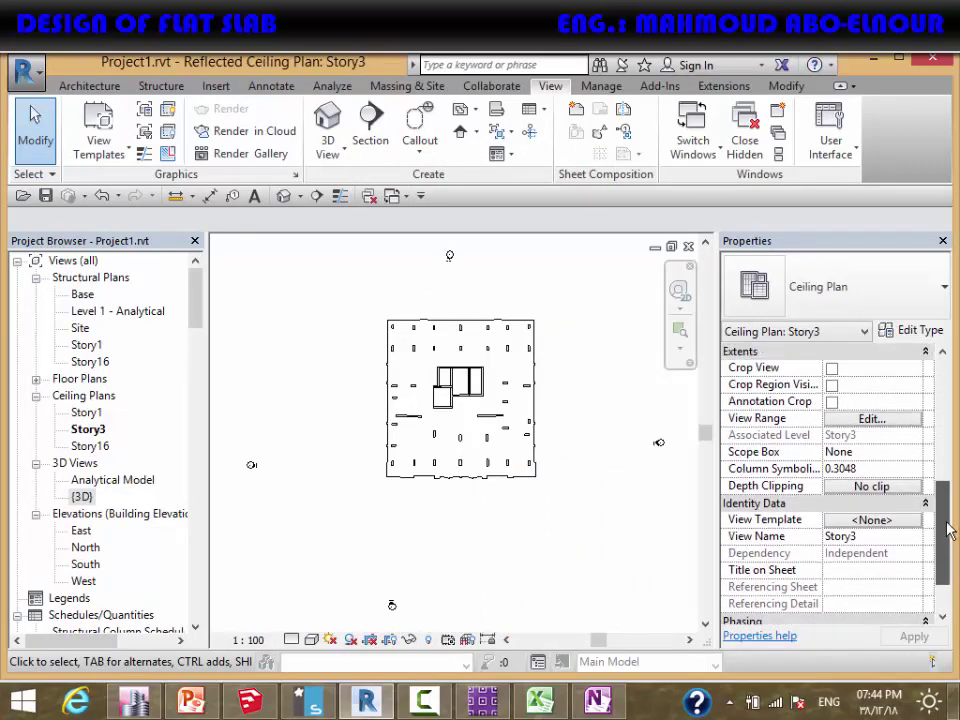
{"action": "left_click", "coordinate": [871, 419]}
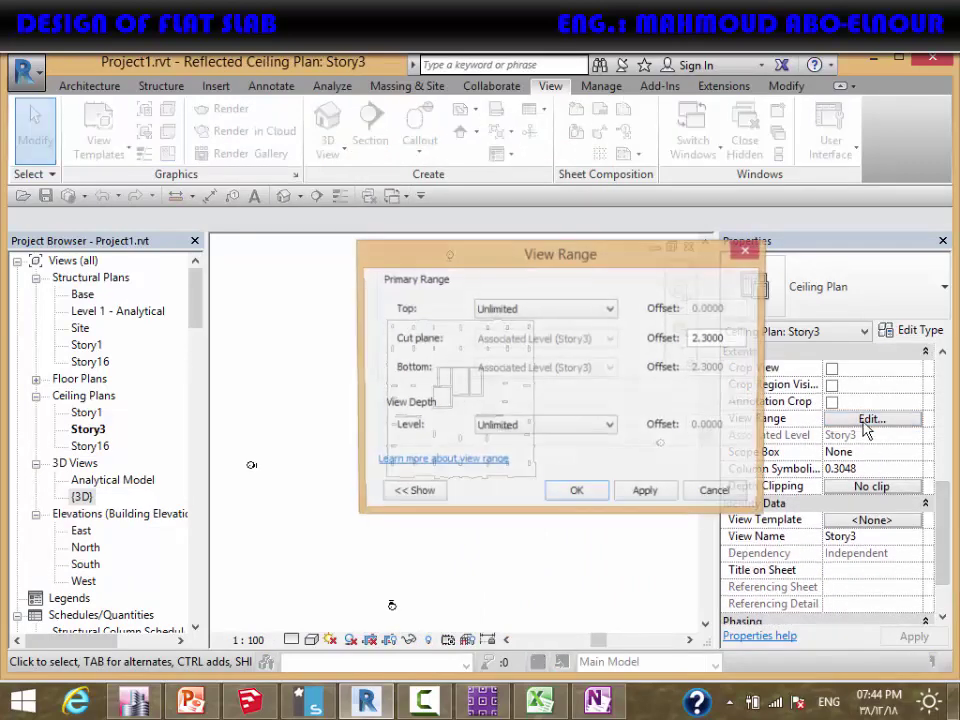
{"action": "left_click", "coordinate": [574, 312]}
{"action": "left_click", "coordinate": [545, 322]}
{"action": "left_click_drag", "start_coordinate": [728, 340], "coordinate": [603, 340]}
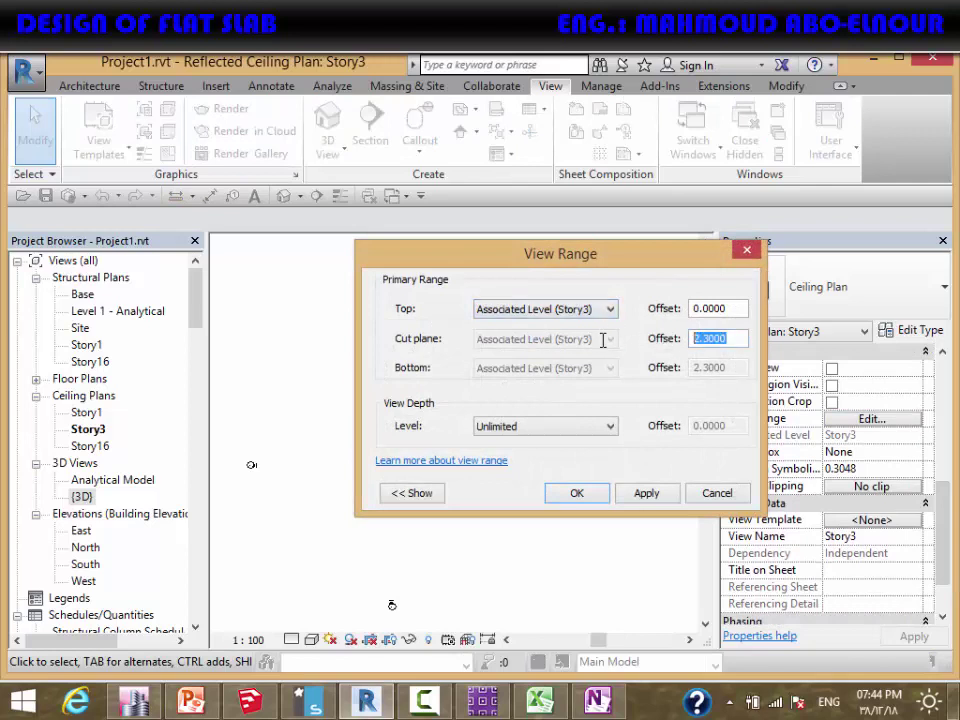
{"action": "type", "text": "-1"}
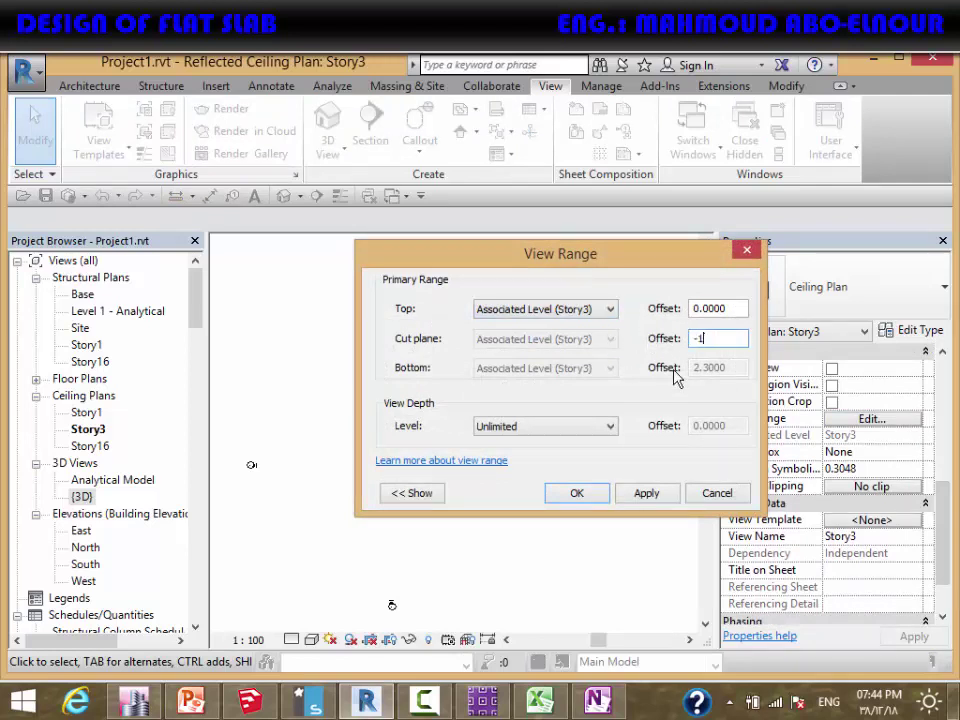
Set the view depth to Associated Level (Story3) with an offset of 2 and apply the view range
{"action": "left_click", "coordinate": [575, 428]}
{"action": "left_click", "coordinate": [545, 442]}
{"action": "left_click_drag", "start_coordinate": [737, 426], "coordinate": [587, 427]}
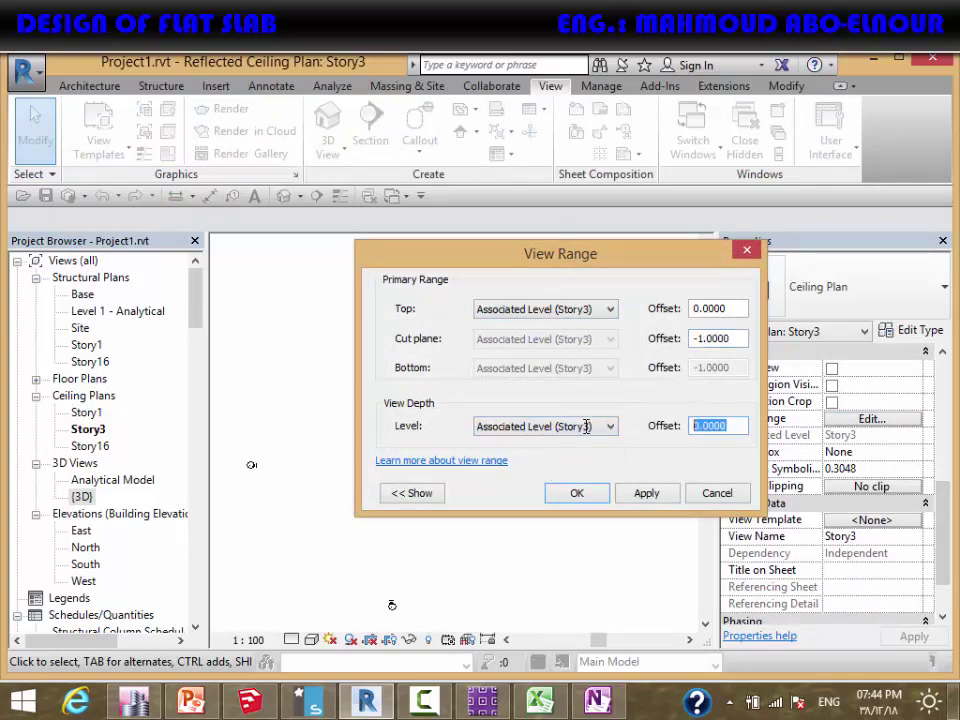
{"action": "type", "text": "2"}
{"action": "left_click", "coordinate": [644, 493]}
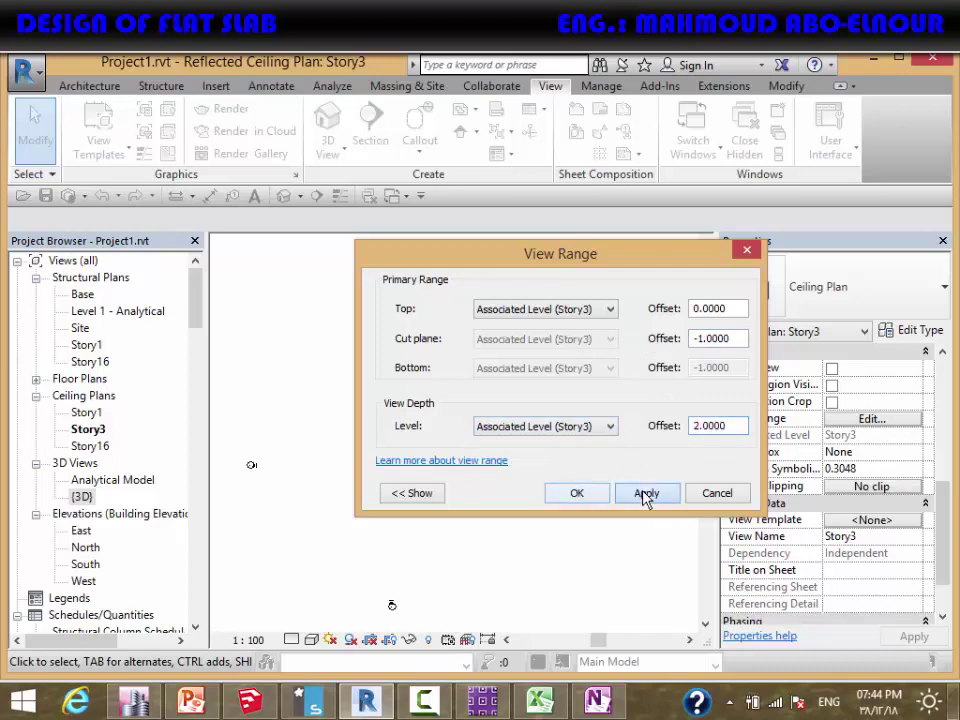
{"action": "left_click", "coordinate": [577, 496]}
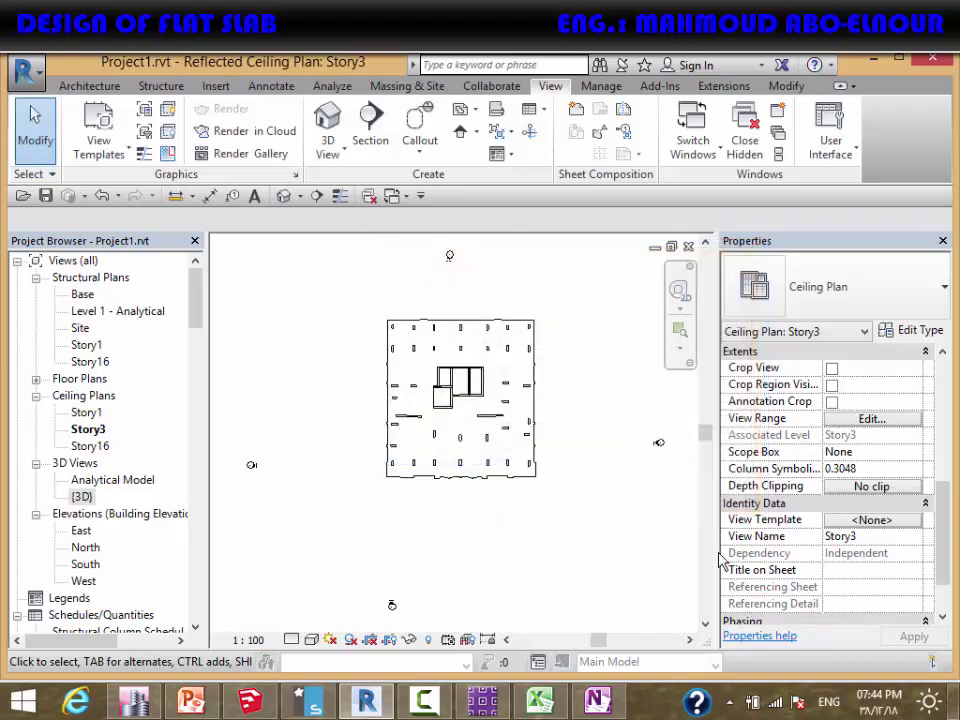
Export the Story3 ceiling plan as the DWG "Project1 - Reflected Ceiling Plan - Story3" to the 2018 COURE folder on drive F
{"action": "scroll", "coordinate": [463, 358], "scroll_direction": "up", "scroll_amount": 1}
{"action": "middle_click_drag", "start_coordinate": [400, 326], "coordinate": [421, 340]}
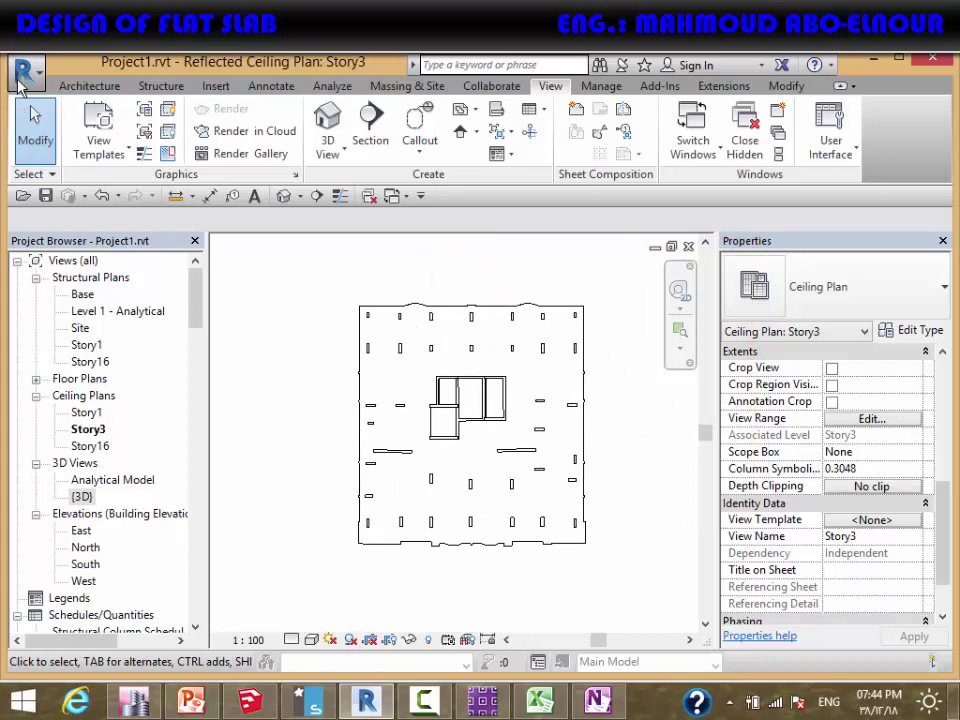
{"action": "left_click", "coordinate": [22, 72]}
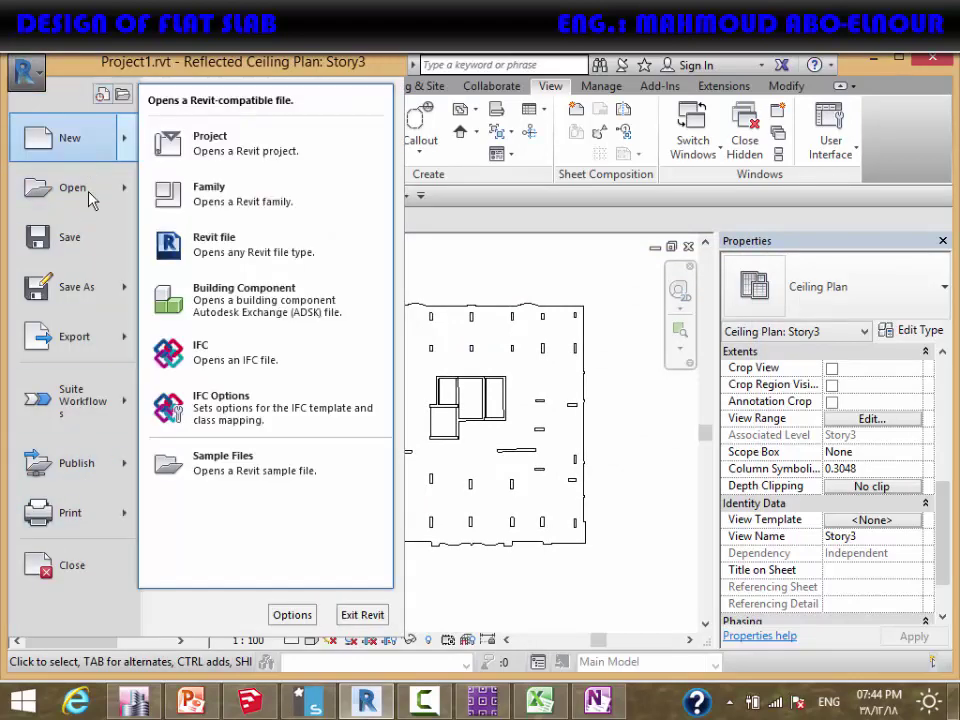
{"action": "mouse_move", "coordinate": [110, 342]}
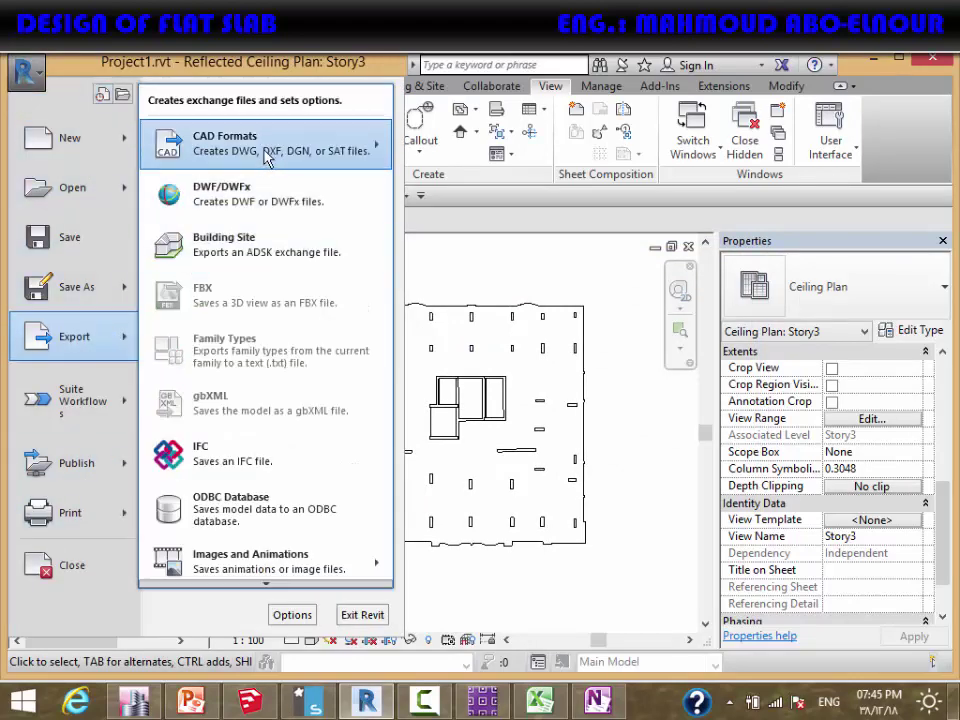
{"action": "left_click", "coordinate": [428, 151]}
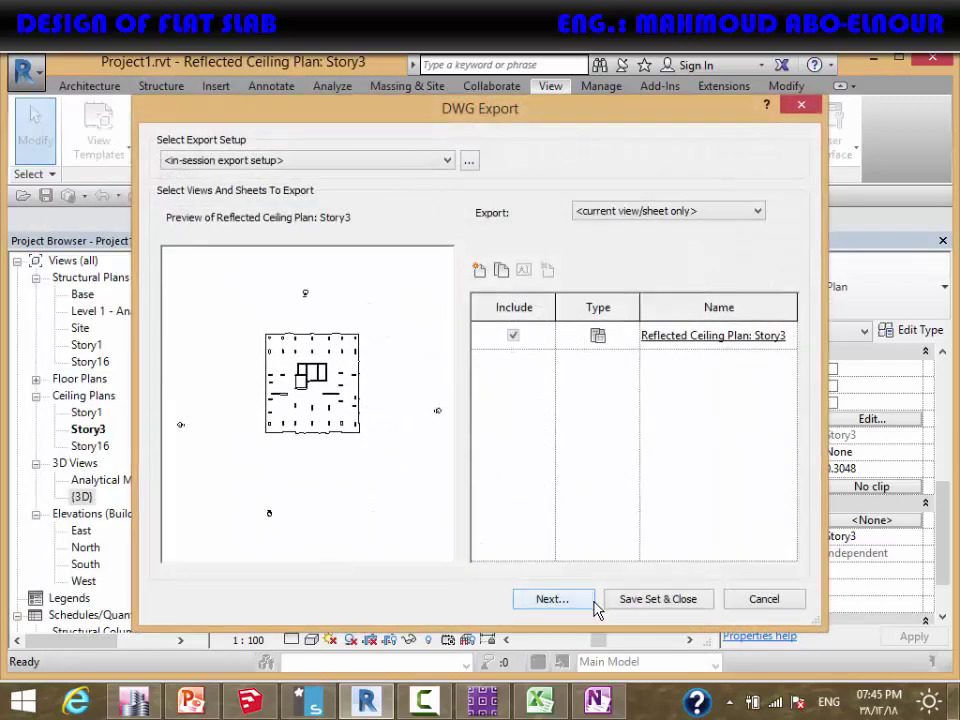
{"action": "left_click", "coordinate": [551, 599]}
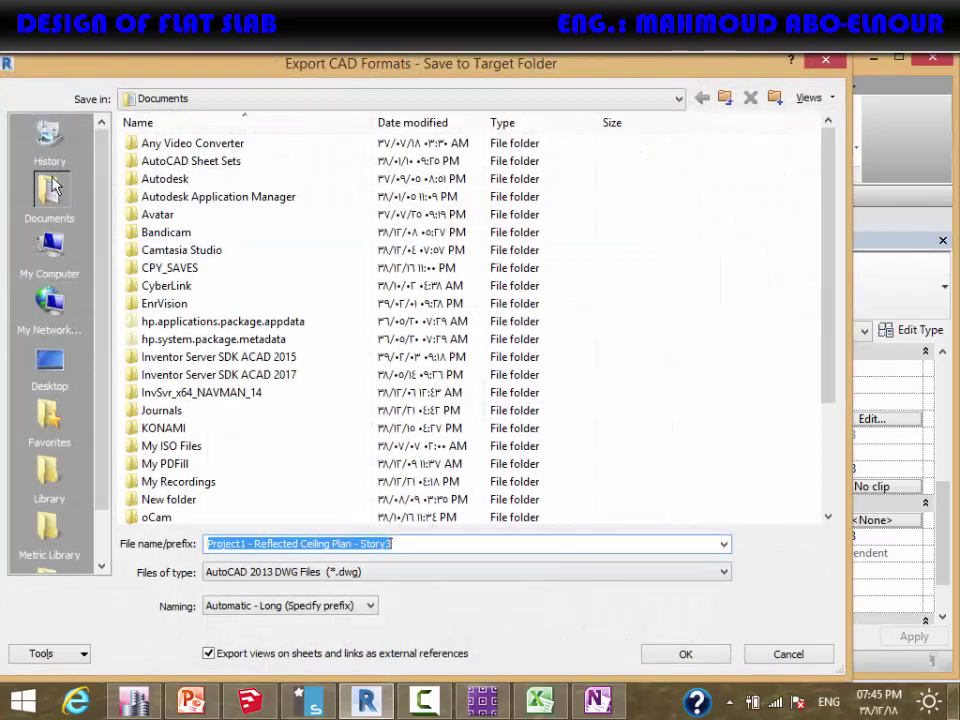
{"action": "left_click", "coordinate": [52, 250]}
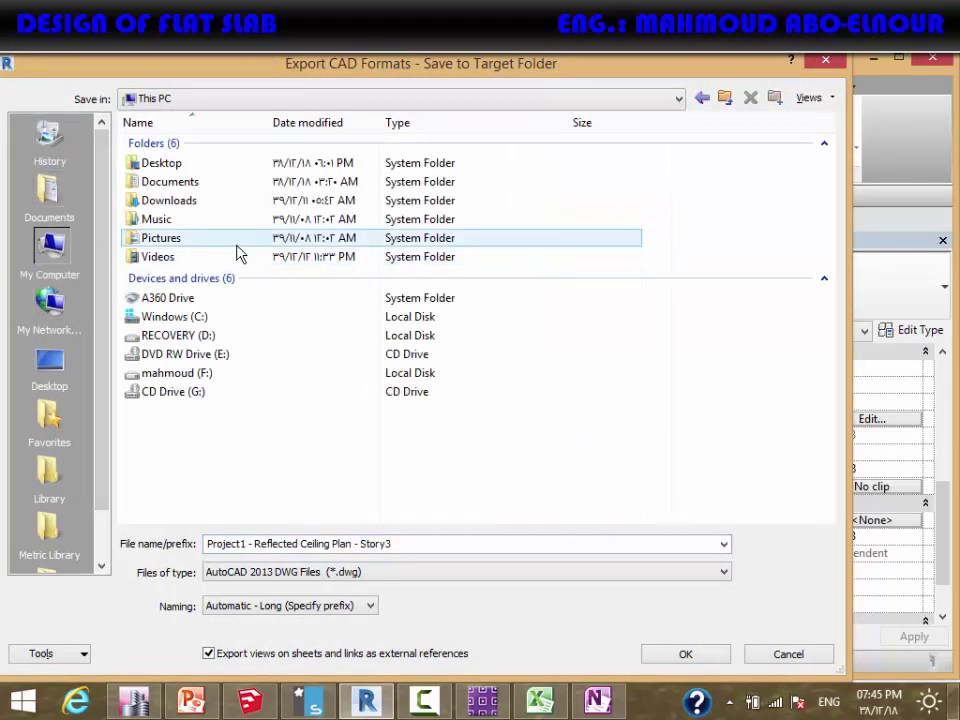
{"action": "double_click", "coordinate": [206, 372]}
{"action": "double_click", "coordinate": [193, 215]}
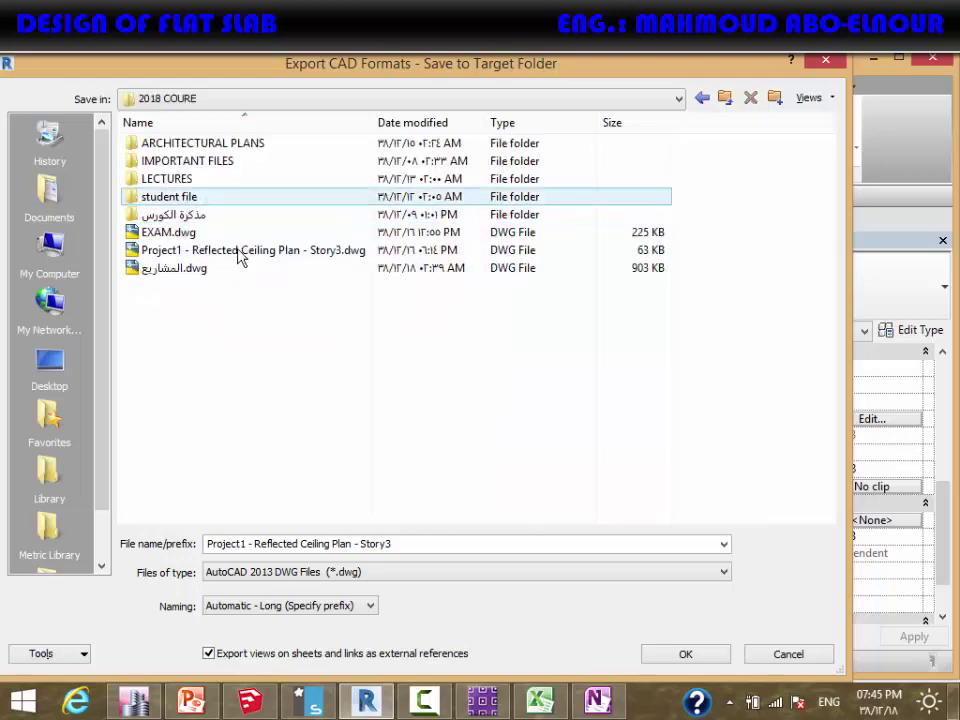
{"action": "left_click", "coordinate": [683, 654]}
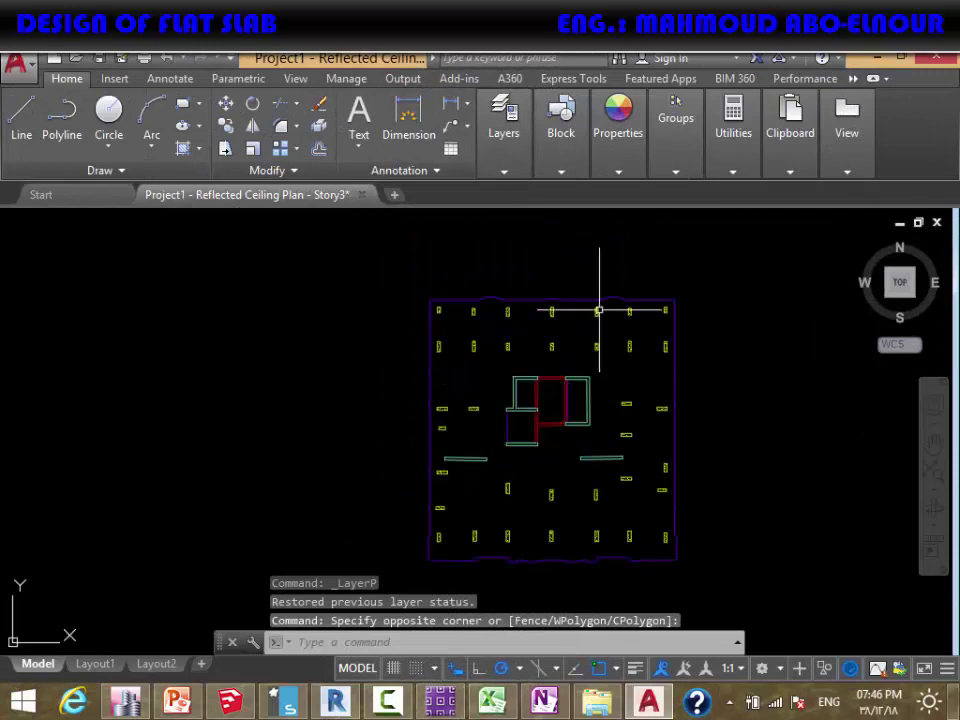
In AutoCAD, scale the entire exported Story3 plan by a factor of 0.001
{"action": "scroll", "coordinate": [551, 315], "scroll_direction": "down", "scroll_amount": 2}
{"action": "left_click", "coordinate": [440, 279]}
{"action": "left_click", "coordinate": [738, 481]}
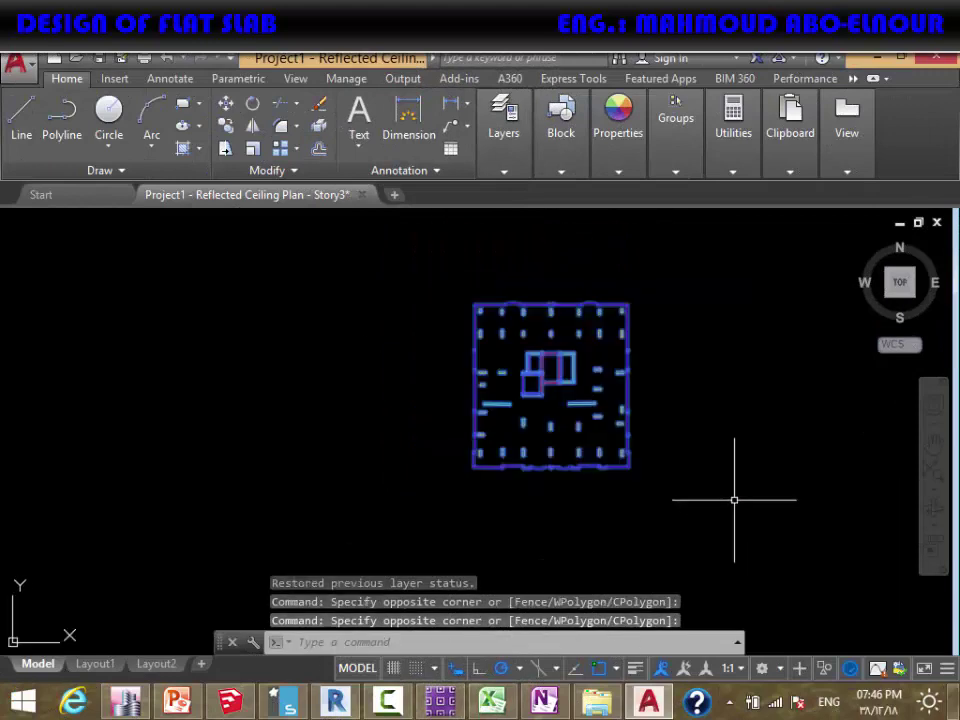
{"action": "type", "text": "sc"}
{"action": "key", "text": "Return"}
{"action": "left_click", "coordinate": [698, 469]}
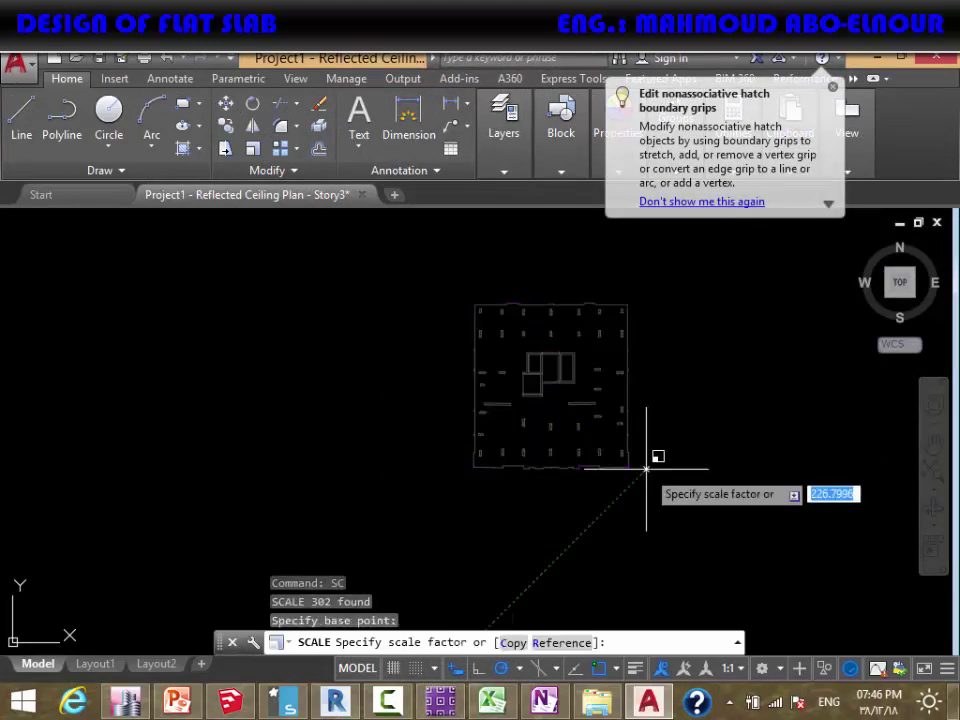
{"action": "type", "text": "0.001"}
{"action": "key", "text": "Return"}
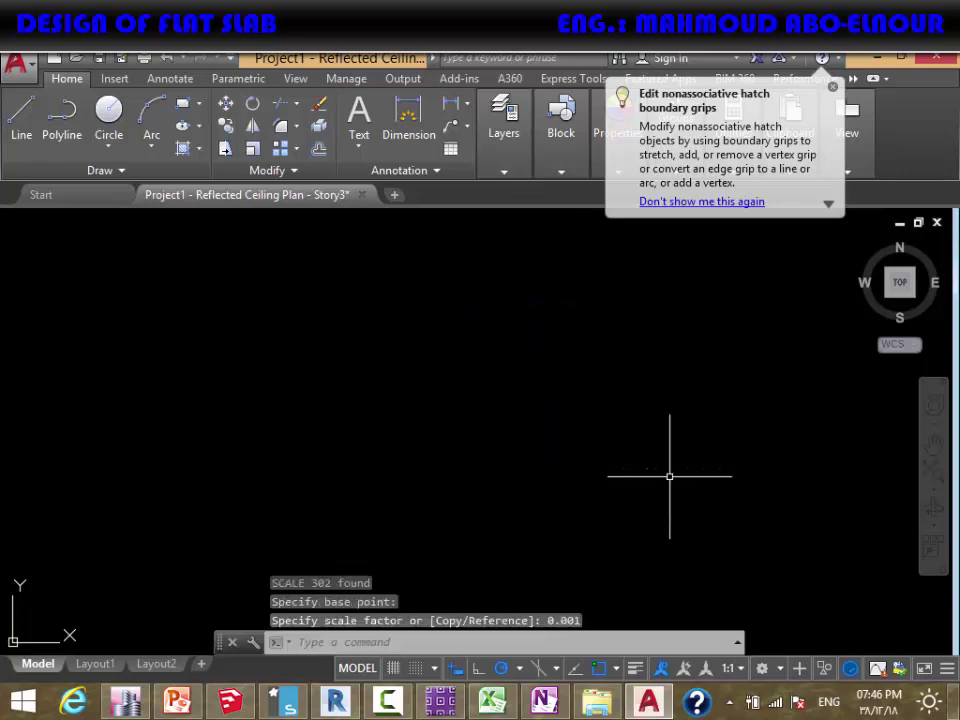
{"action": "scroll", "coordinate": [611, 429], "scroll_direction": "up", "scroll_amount": 10}
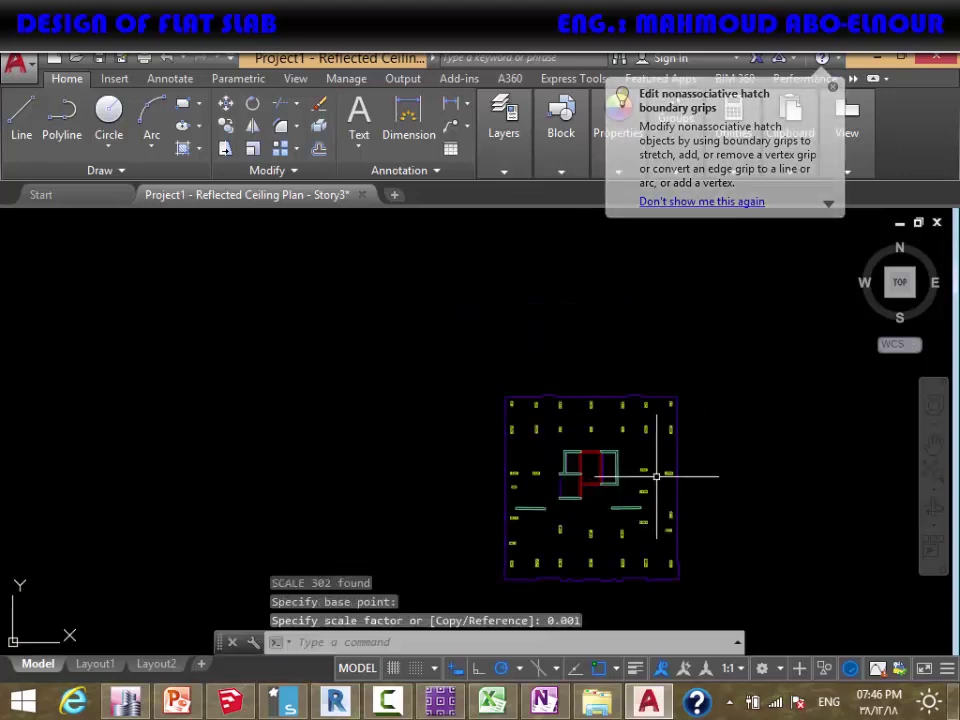
{"action": "middle_click_drag", "start_coordinate": [512, 350], "coordinate": [564, 336]}
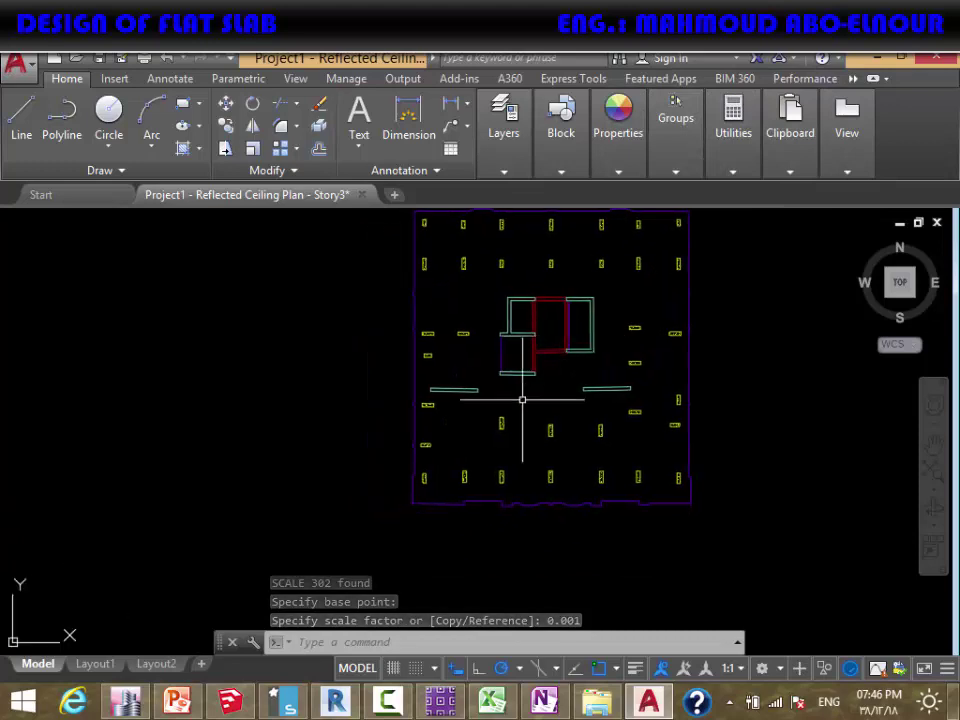
Draw a circle in the slab bay between the columns near the plan's lower-left corner
{"action": "scroll", "coordinate": [495, 432], "scroll_direction": "up", "scroll_amount": 4}
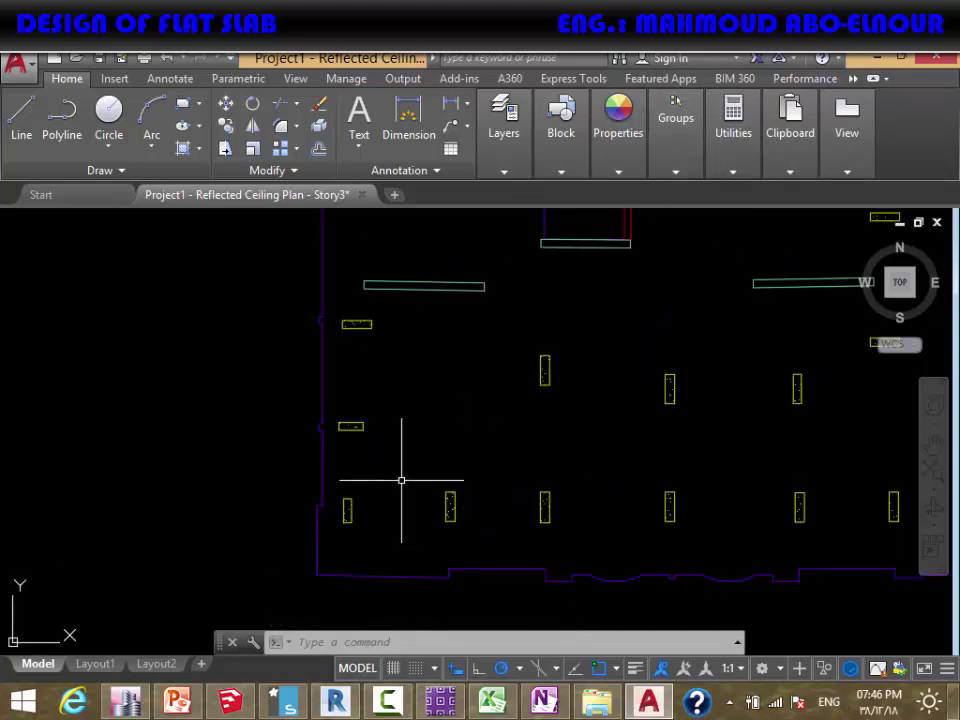
{"action": "type", "text": "c"}
{"action": "key", "text": "Return"}
{"action": "left_click", "coordinate": [431, 428]}
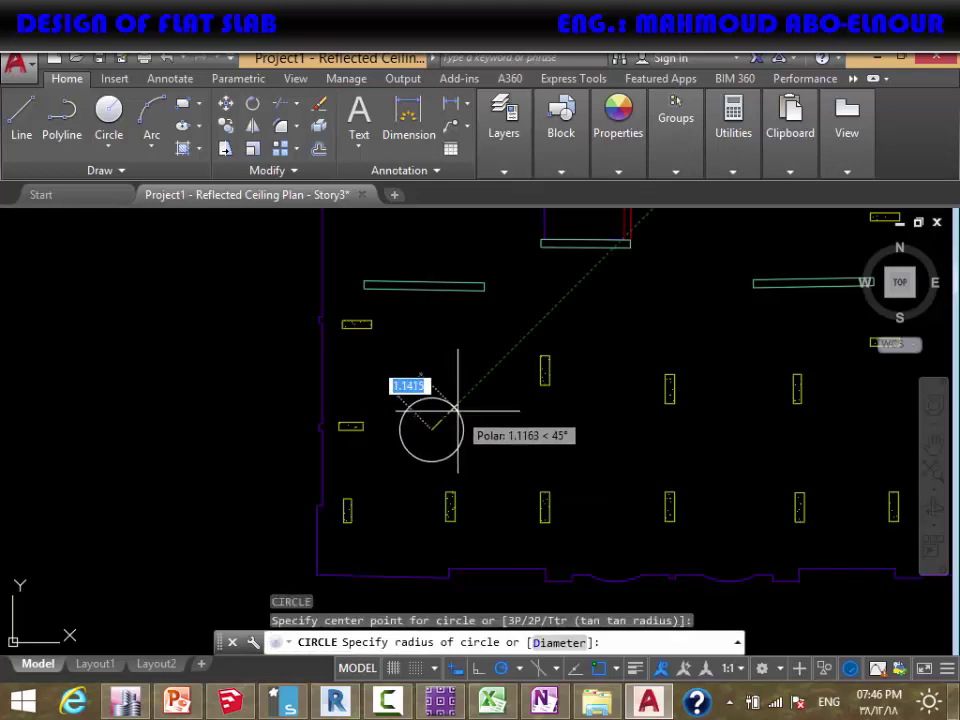
{"action": "left_click", "coordinate": [462, 398]}
{"action": "middle_click_drag", "start_coordinate": [484, 399], "coordinate": [536, 377]}
{"action": "key", "text": "Escape"}
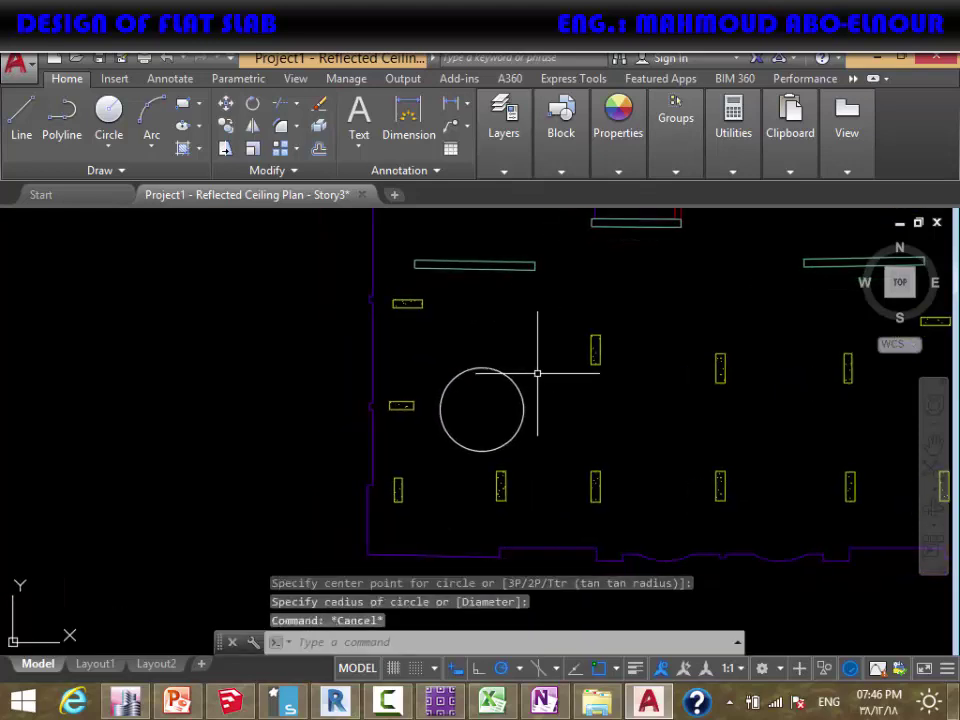
Add the single-line text "6Ø10/m" with 0° rotation beside the circle, on the side facing the plan's interior
{"action": "type", "text": "text"}
{"action": "key", "text": "Return"}
{"action": "left_click", "coordinate": [552, 411]}
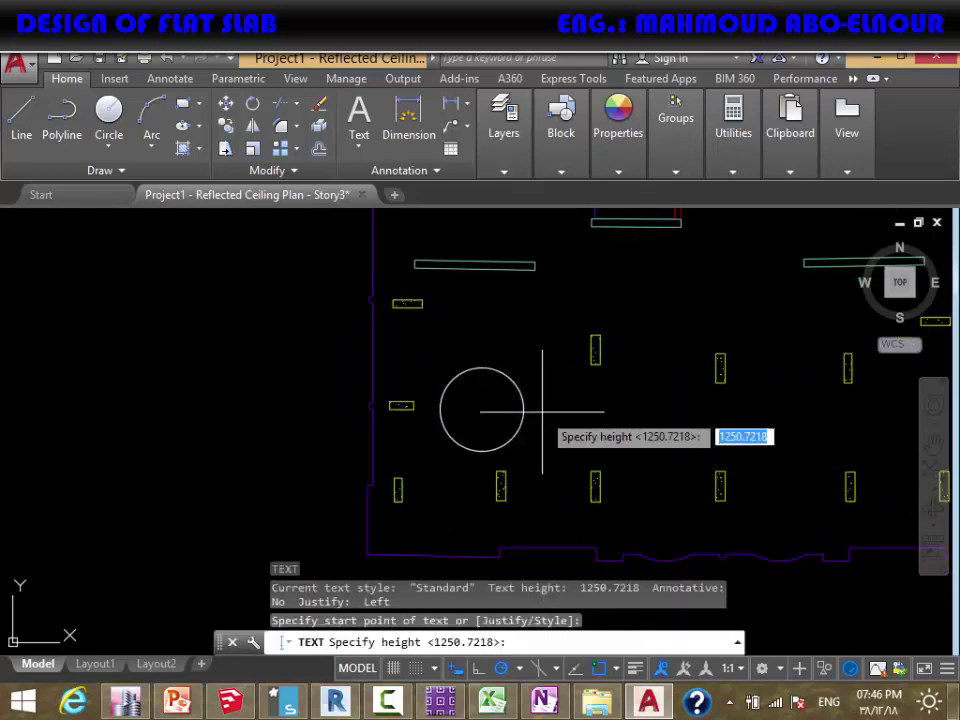
{"action": "key", "text": "Return"}
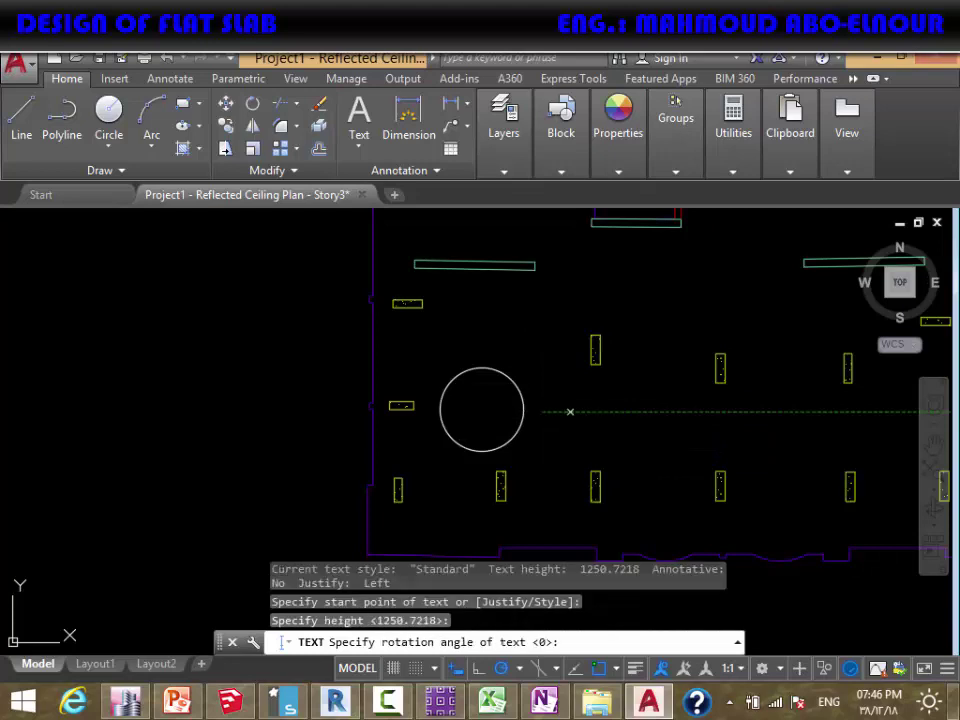
{"action": "key", "text": "Return"}
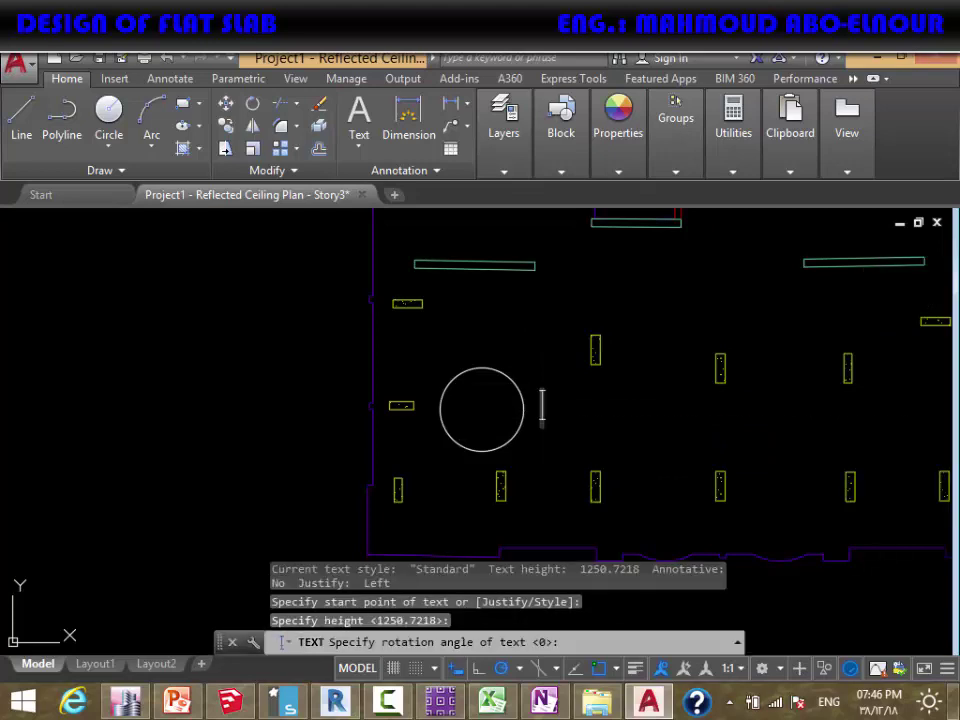
{"action": "type", "text": "6"}
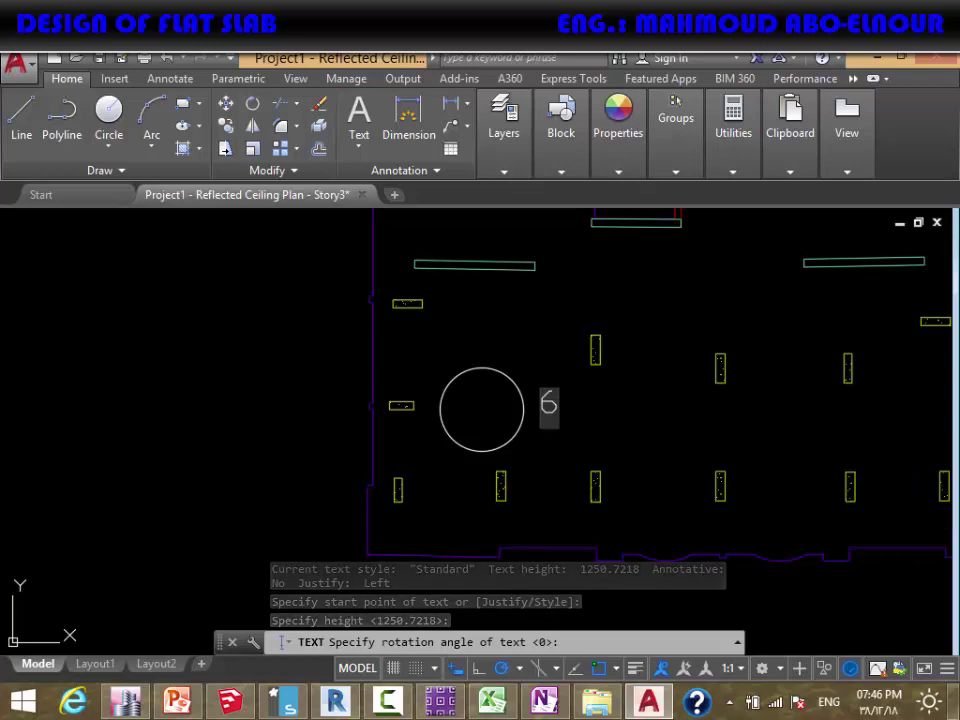
{"action": "type", "text": "%%c"}
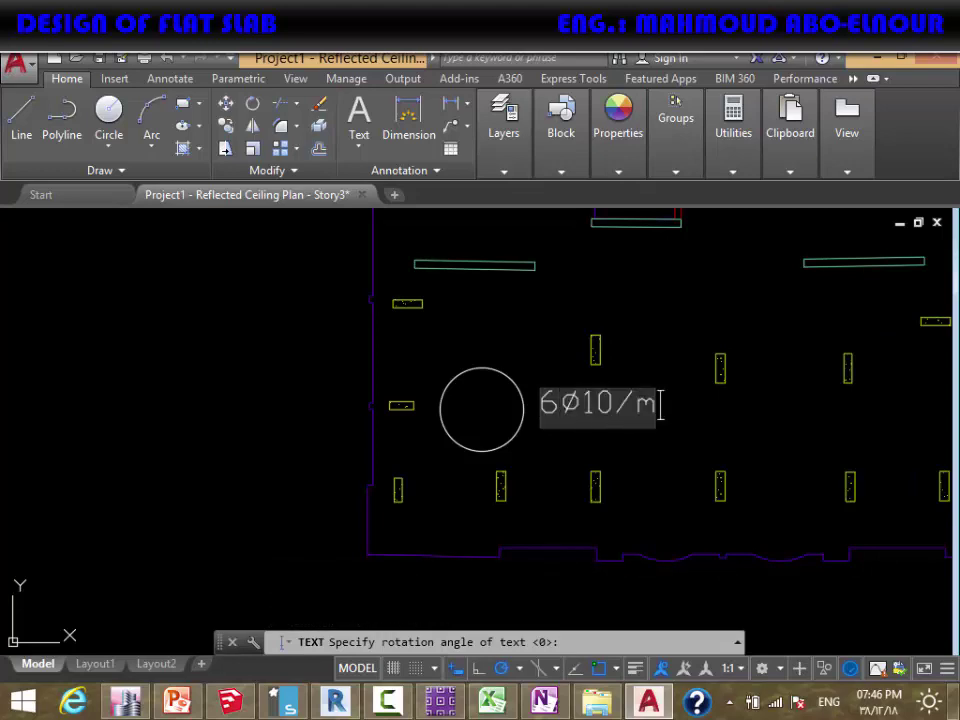
{"action": "key", "text": "Return"}
{"action": "key", "text": "Return"}
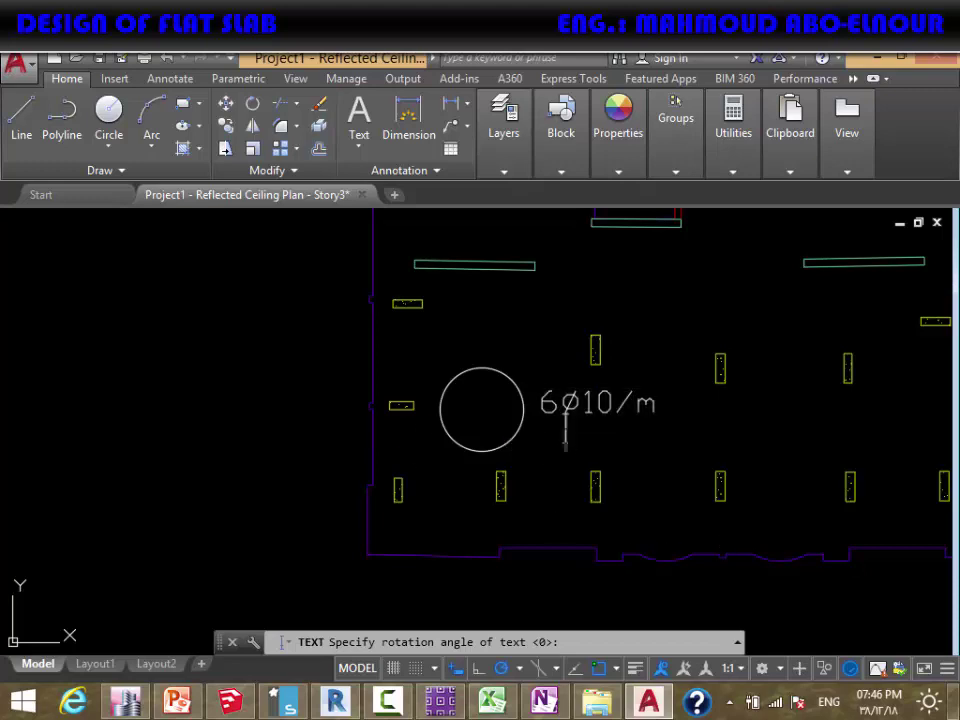
Copy the "6Ø10/m" text straight down about 1.2 units to form a second label line
{"action": "left_click", "coordinate": [558, 403]}
{"action": "scroll", "coordinate": [558, 403], "scroll_direction": "up", "scroll_amount": 4}
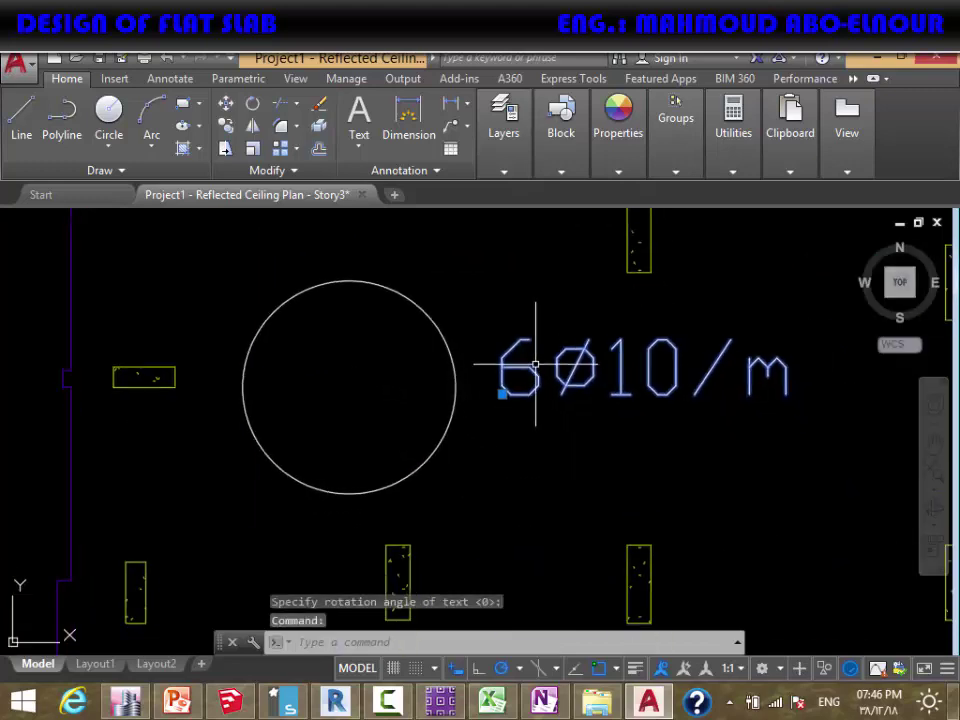
{"action": "type", "text": "CO"}
{"action": "key", "text": "Return"}
{"action": "left_click", "coordinate": [558, 308]}
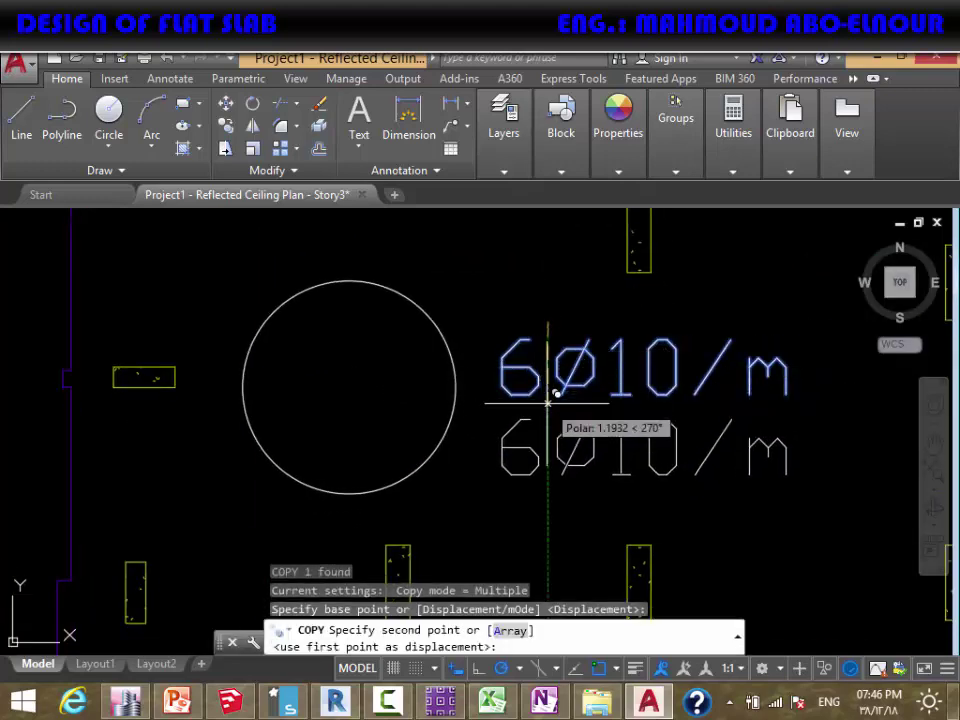
{"action": "left_click", "coordinate": [560, 388]}
{"action": "key", "text": "Escape"}
Change the copied lower text to "T&B mesh"
{"action": "double_click", "coordinate": [577, 458]}
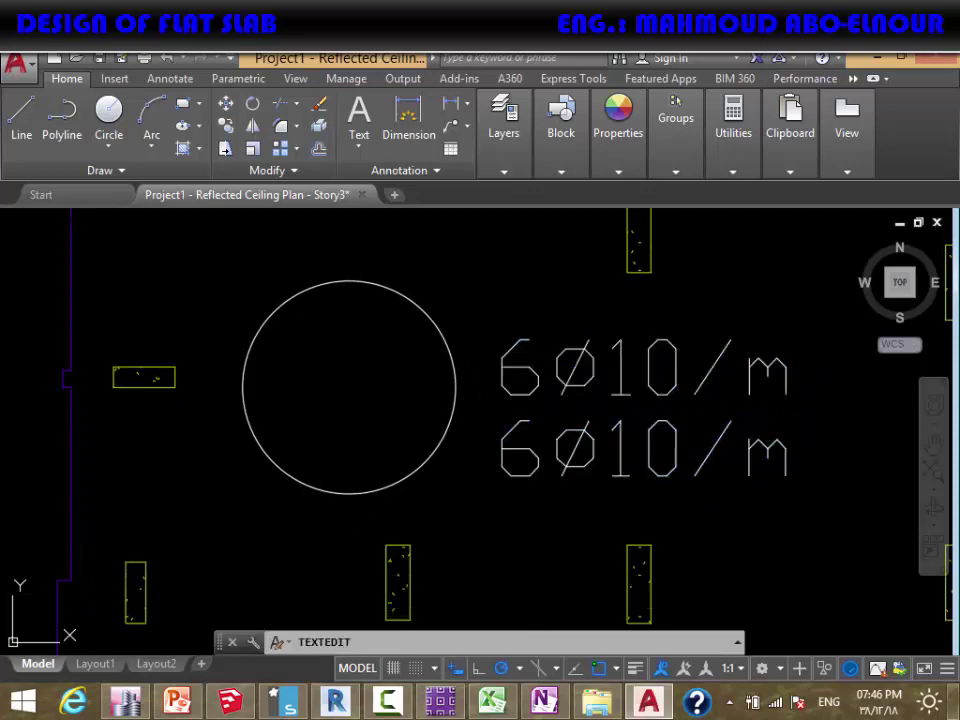
{"action": "type", "text": "T"}
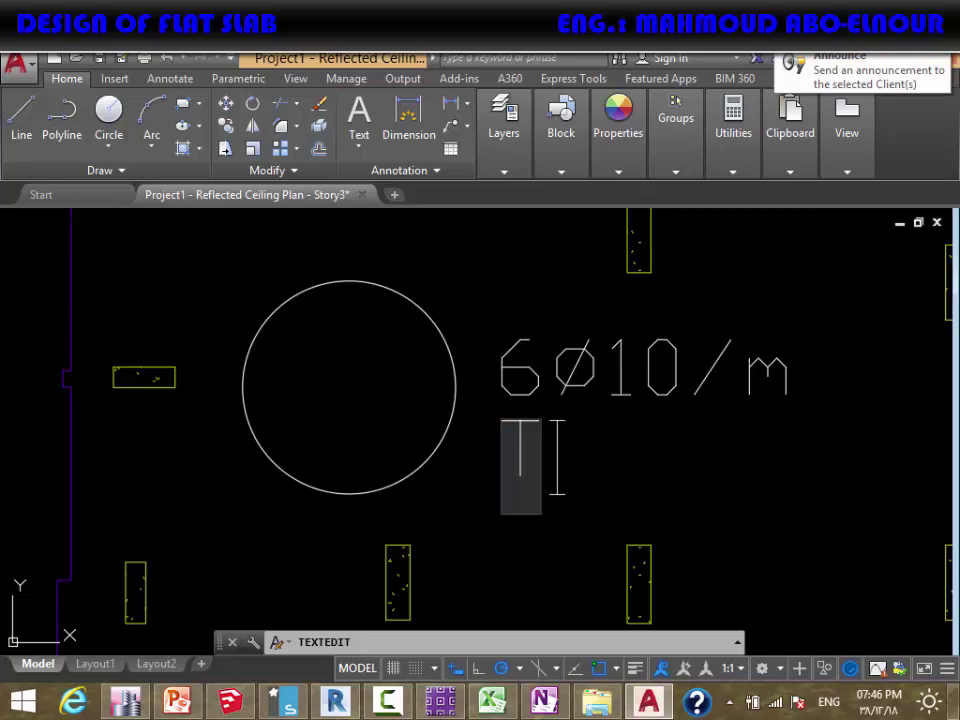
{"action": "type", "text": "&b"}
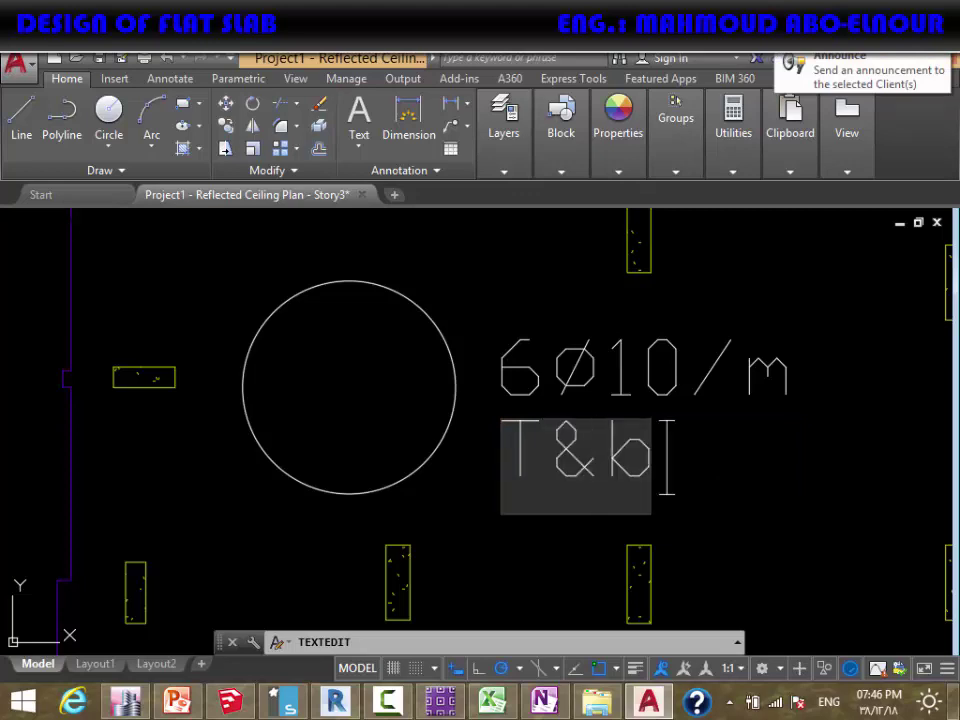
{"action": "key", "text": "BackSpace"}
{"action": "type", "text": "B mesh"}
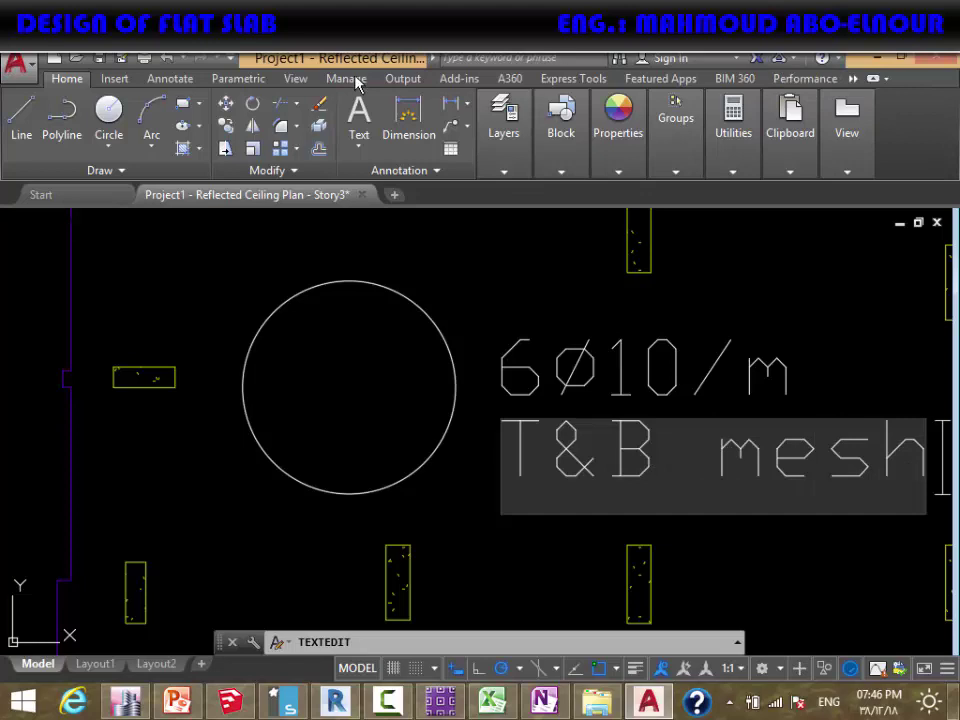
{"action": "left_click", "coordinate": [728, 288]}
{"action": "middle_click_drag", "start_coordinate": [640, 305], "coordinate": [611, 326]}
{"action": "key", "text": "Escape"}
Draw a leader line from the circle's edge, short diagonal first, then about 6.7 units horizontally between the two text lines
{"action": "type", "text": "l"}
{"action": "key", "text": "Return"}
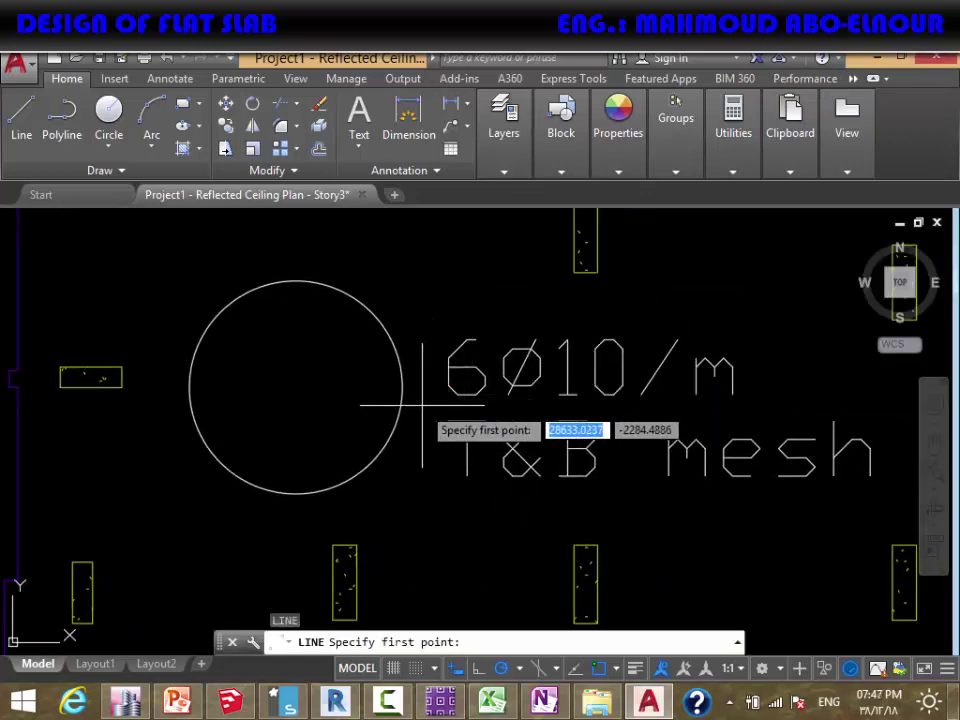
{"action": "left_click", "coordinate": [402, 387]}
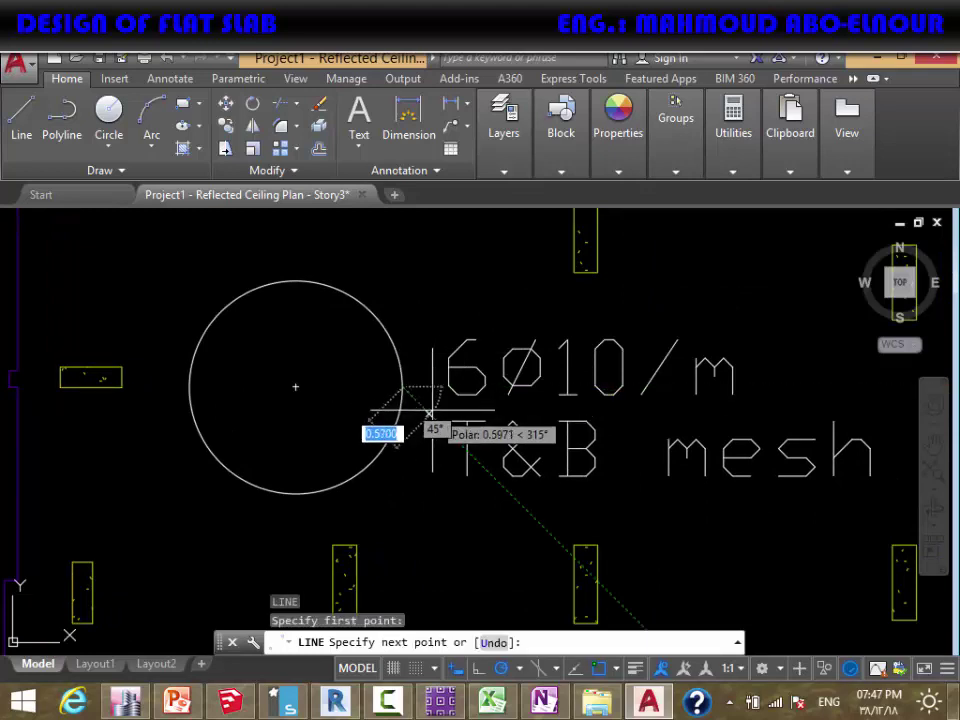
{"action": "left_click", "coordinate": [426, 410]}
{"action": "middle_click_drag", "start_coordinate": [806, 381], "coordinate": [613, 356]}
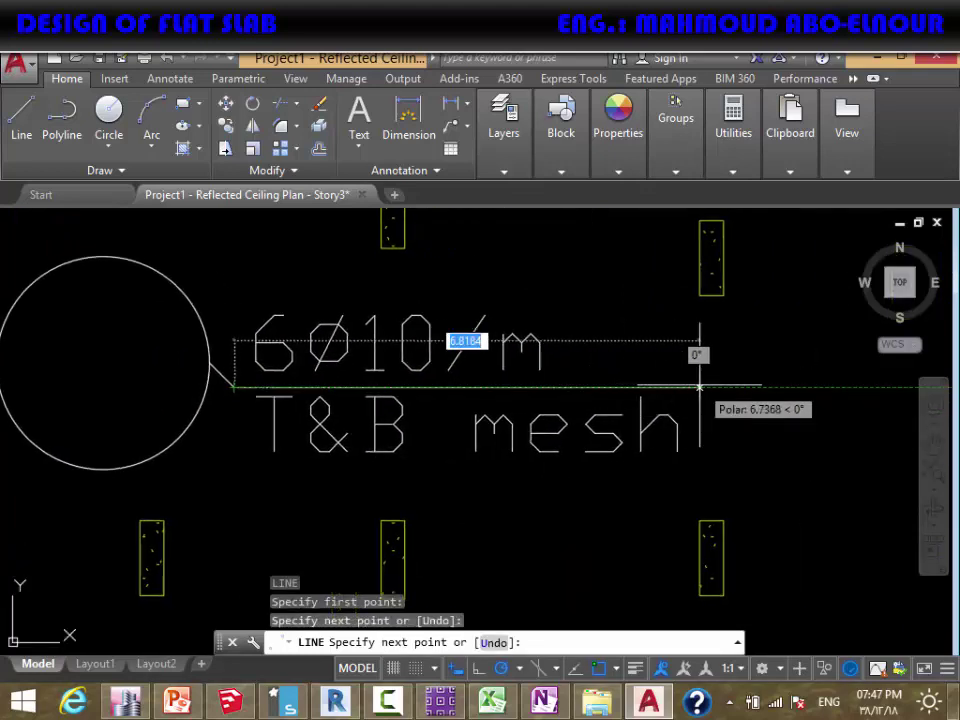
{"action": "left_click", "coordinate": [688, 380]}
{"action": "key", "text": "Escape"}
{"action": "scroll", "coordinate": [500, 369], "scroll_direction": "down", "scroll_amount": 5}
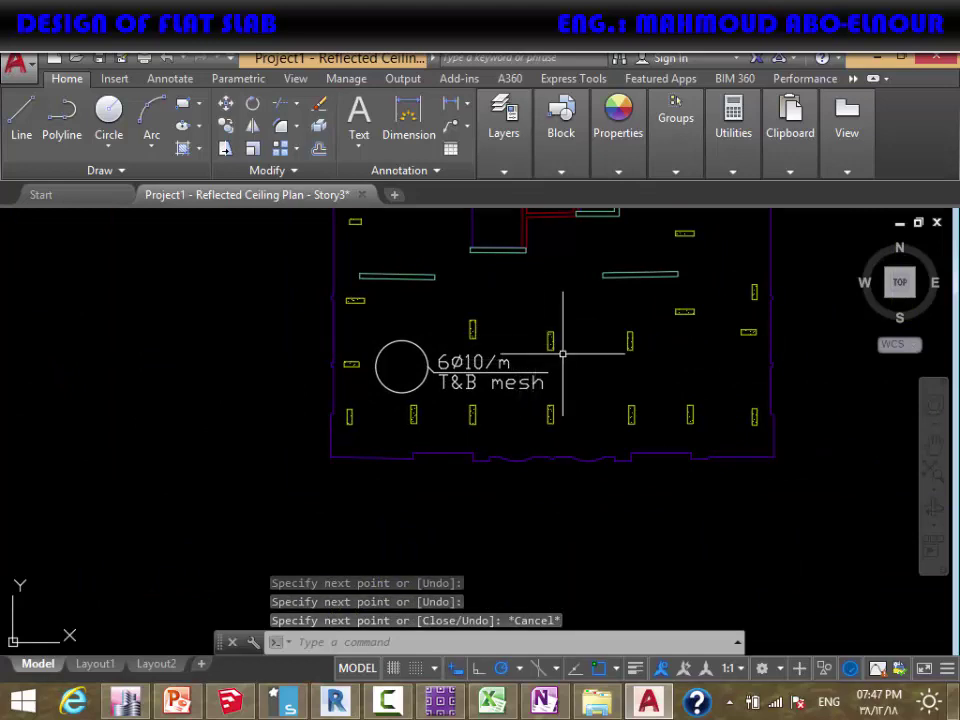
{"action": "middle_click_drag", "start_coordinate": [637, 405], "coordinate": [639, 466]}
{"action": "middle_click_drag", "start_coordinate": [620, 369], "coordinate": [640, 525]}
{"action": "scroll", "coordinate": [579, 332], "scroll_direction": "down", "scroll_amount": 2}
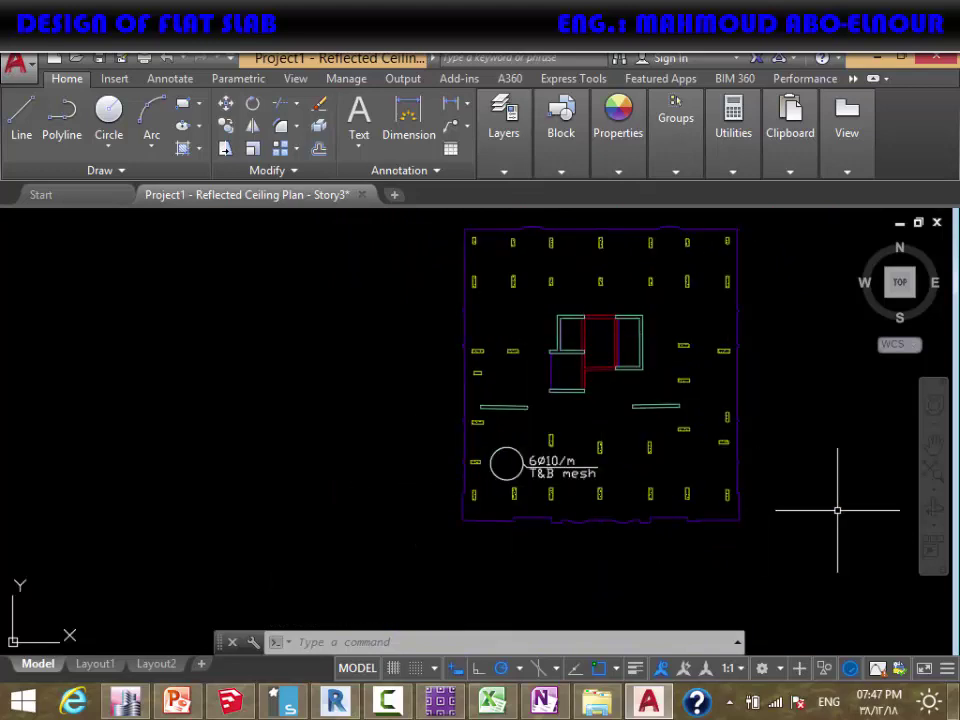